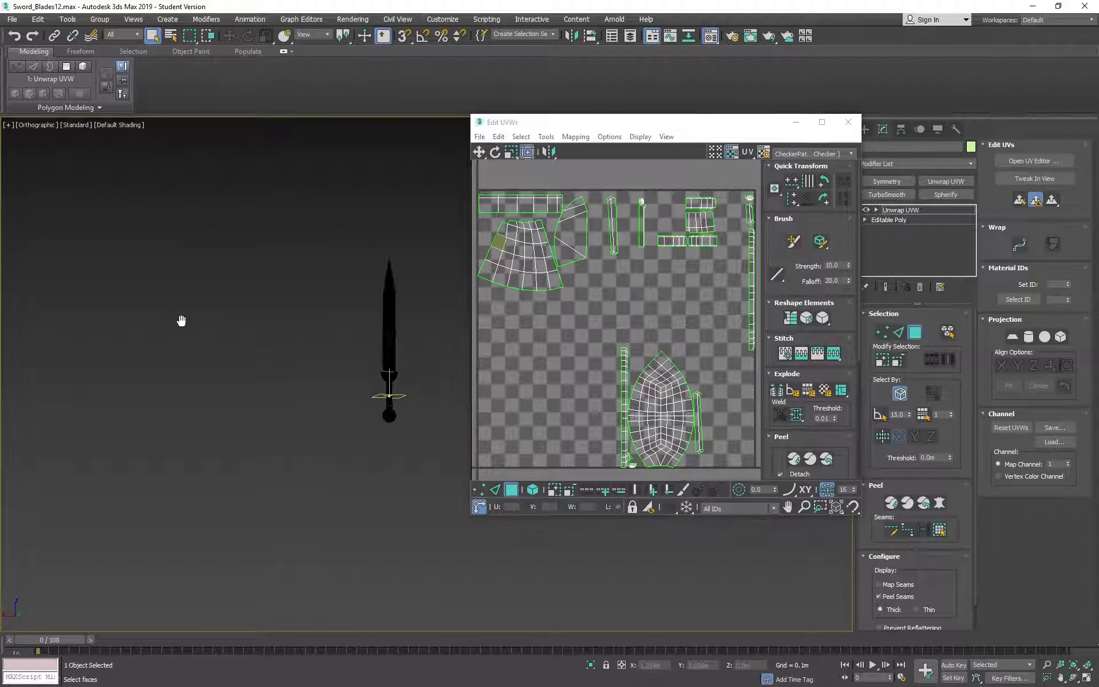
- Frame the sword's blade in front view and examine the blade's UV shells lying below the texture tile
middle_drag(182, 319, 72, 290)
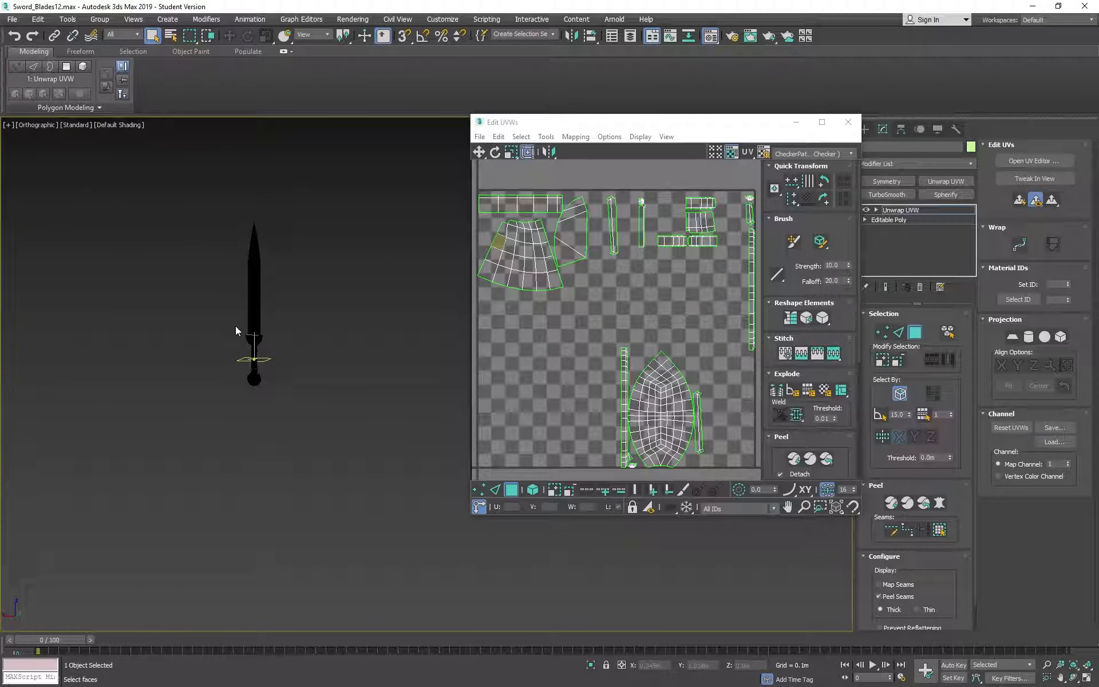
key(f)
key(z)
scroll(263, 302, down, 6)
middle_drag(347, 303, 276, 411)
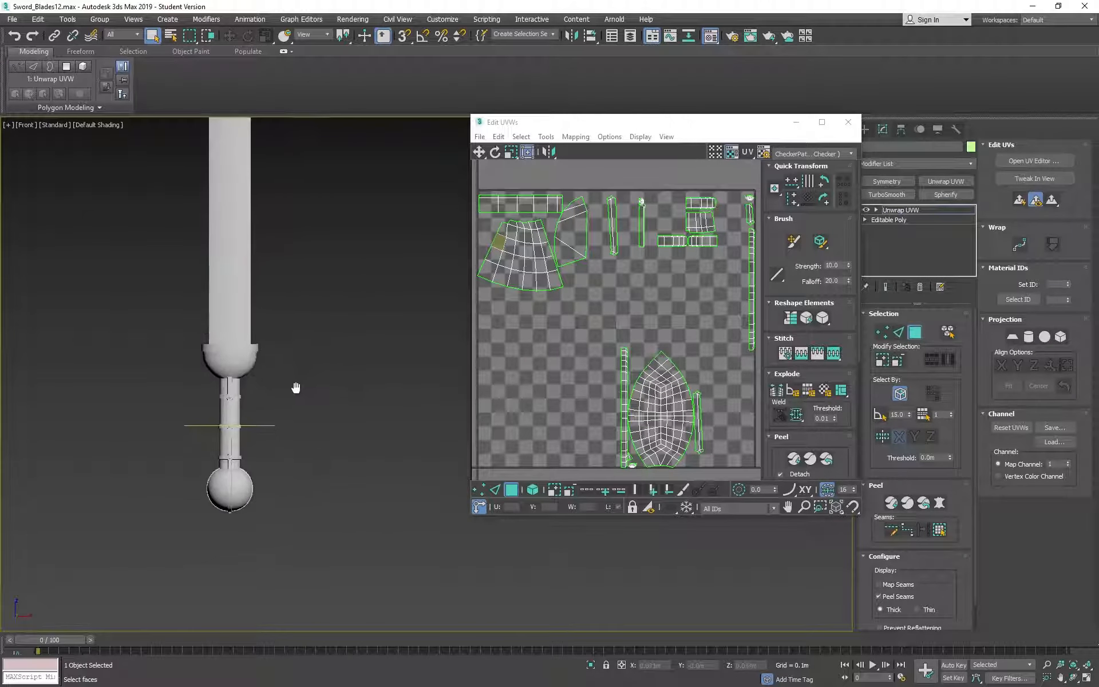
scroll(576, 312, down, 2)
middle_drag(576, 311, 642, 156)
scroll(547, 270, down, 1)
scroll(636, 198, down, 2)
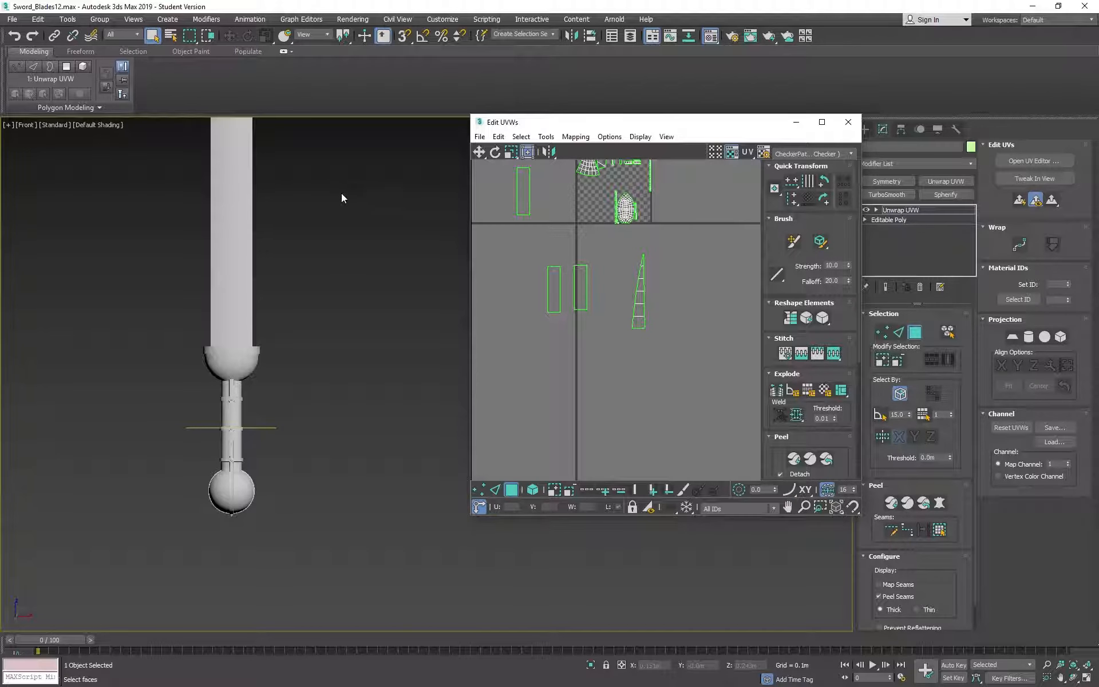
scroll(355, 258, down, 4)
scroll(343, 315, up, 3)
middle_drag(302, 304, 353, 217)
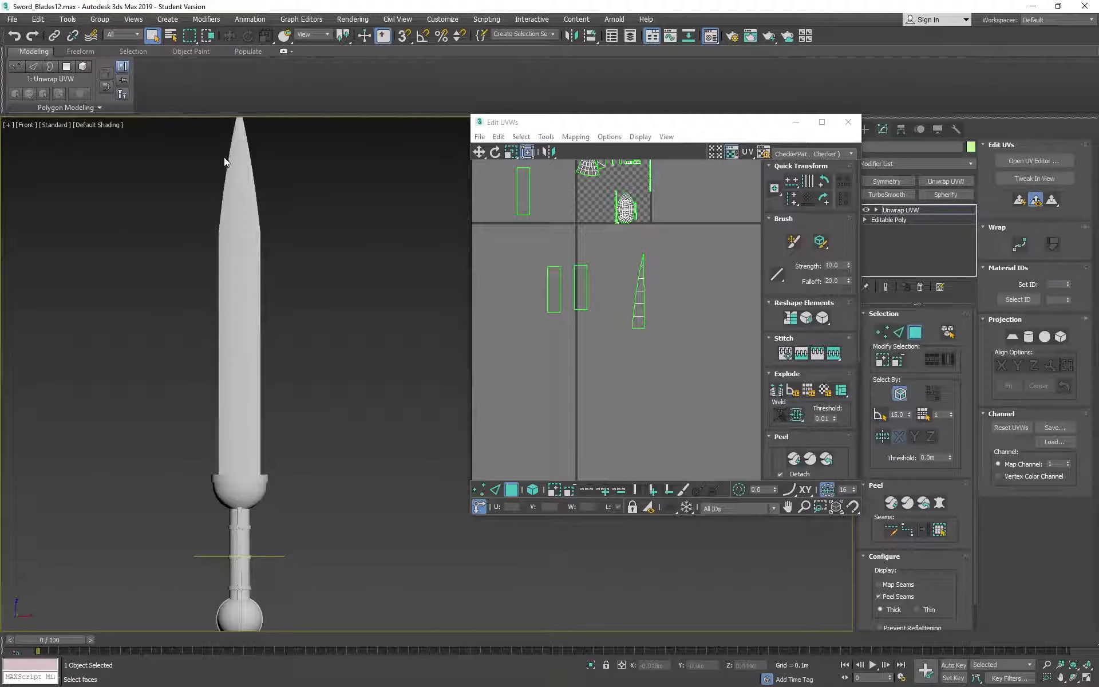
- Switch to whole-element edge selection and move one of the two overlapping blade-tip UV shells sideways off the other
click(638, 309)
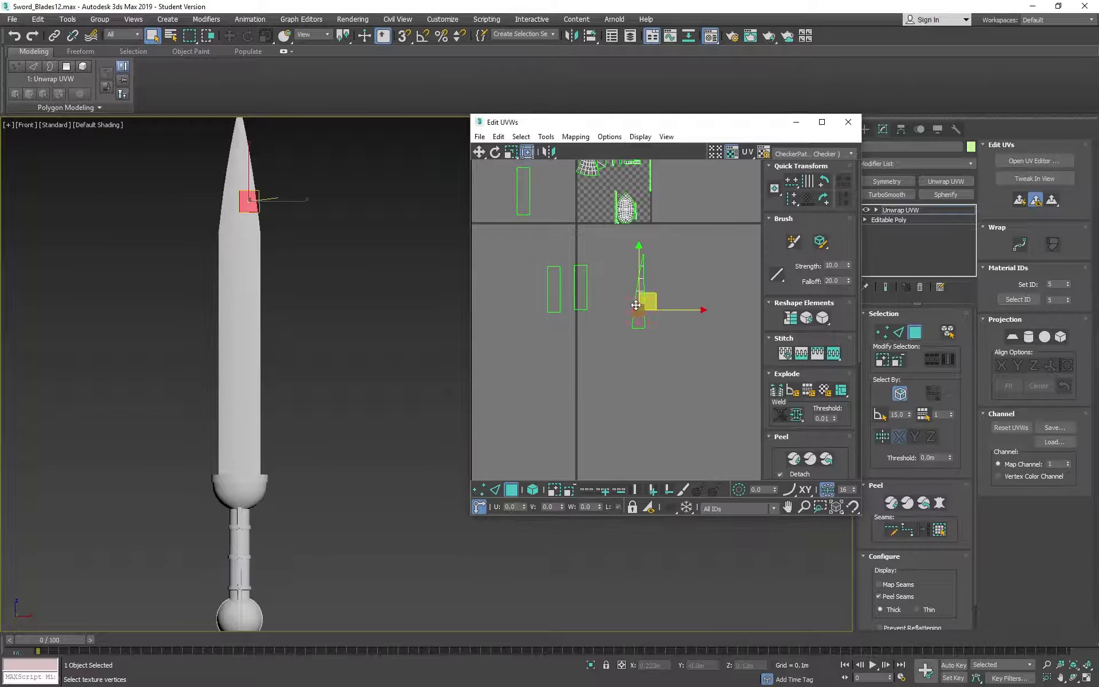
click(533, 489)
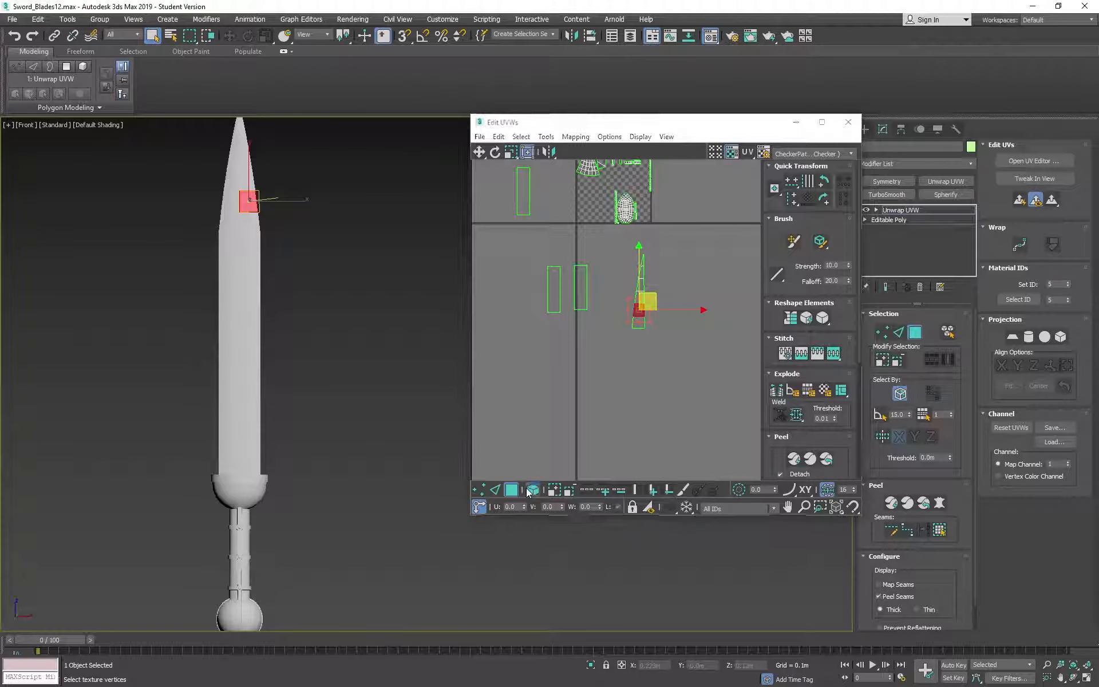
click(495, 489)
click(518, 328)
middle_drag(518, 327, 502, 350)
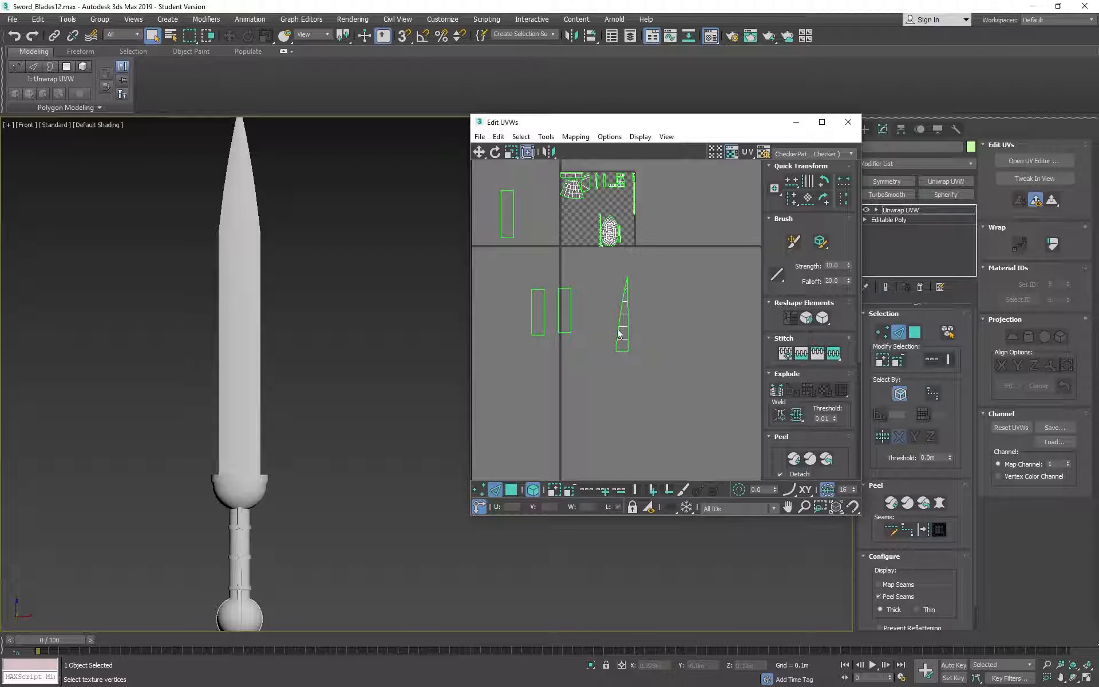
click(628, 333)
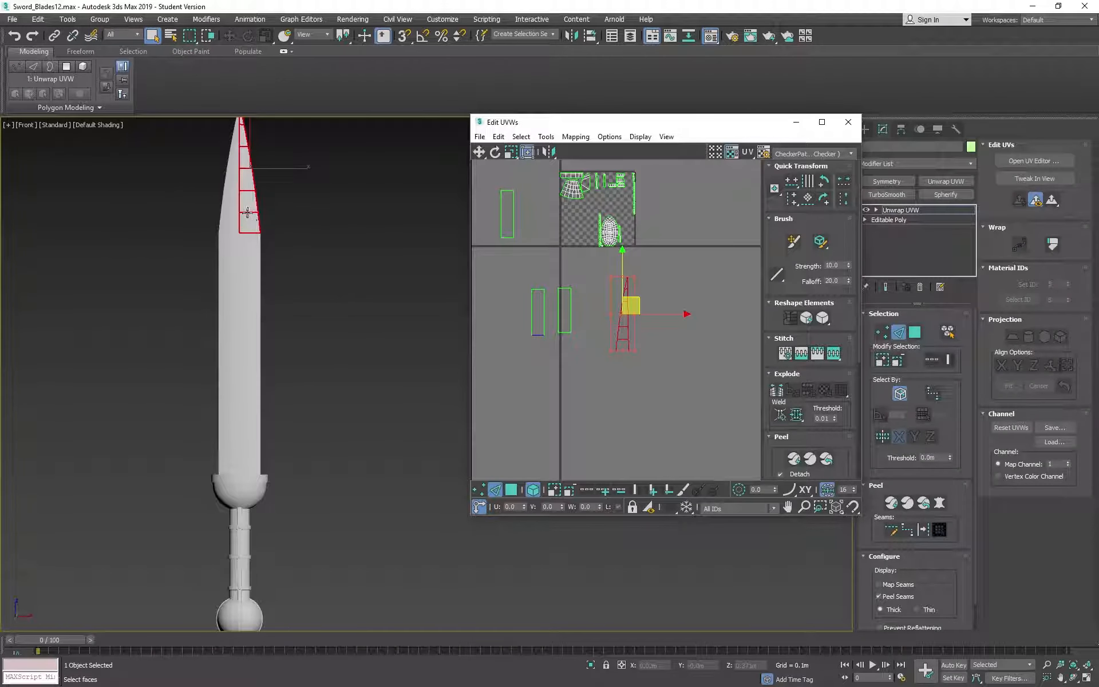
drag(663, 314, 682, 315)
- Identify the two blade-tip shells and mirror the one for the blade's right half horizontally
click(624, 319)
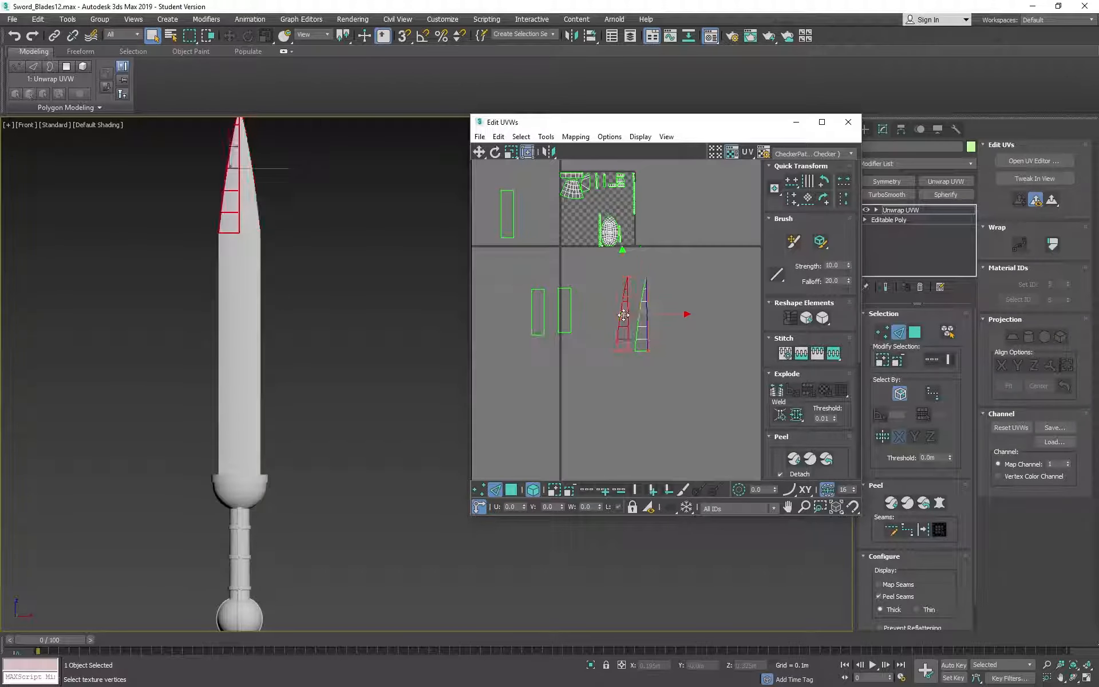
middle_drag(614, 344, 607, 367)
scroll(606, 368, up, 4)
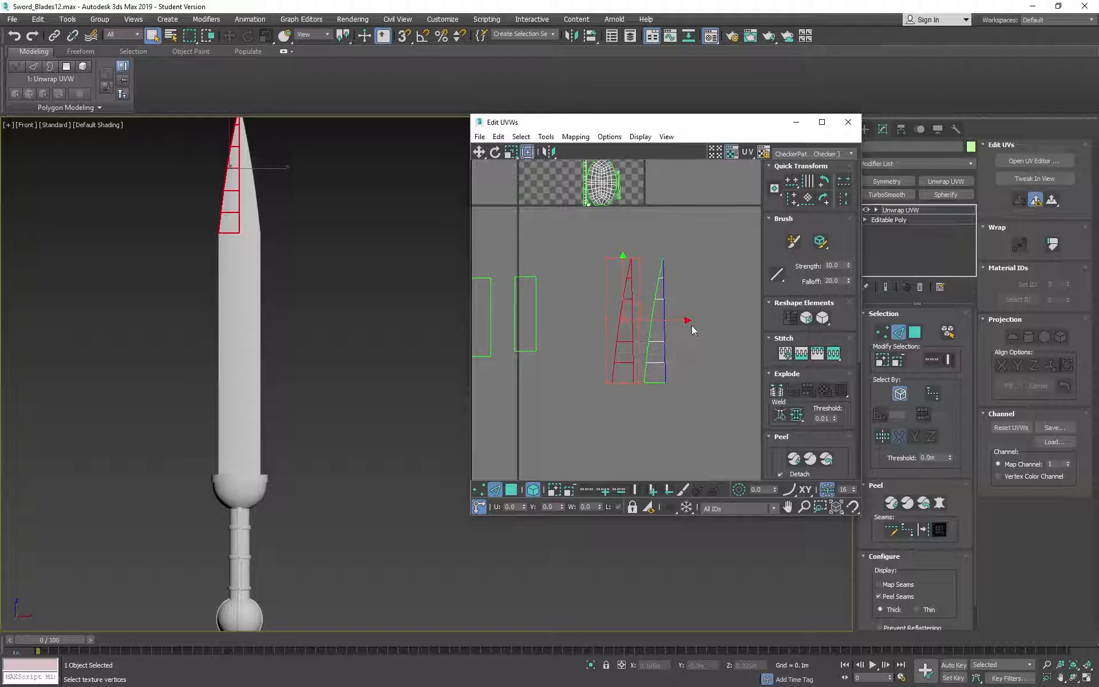
click(663, 341)
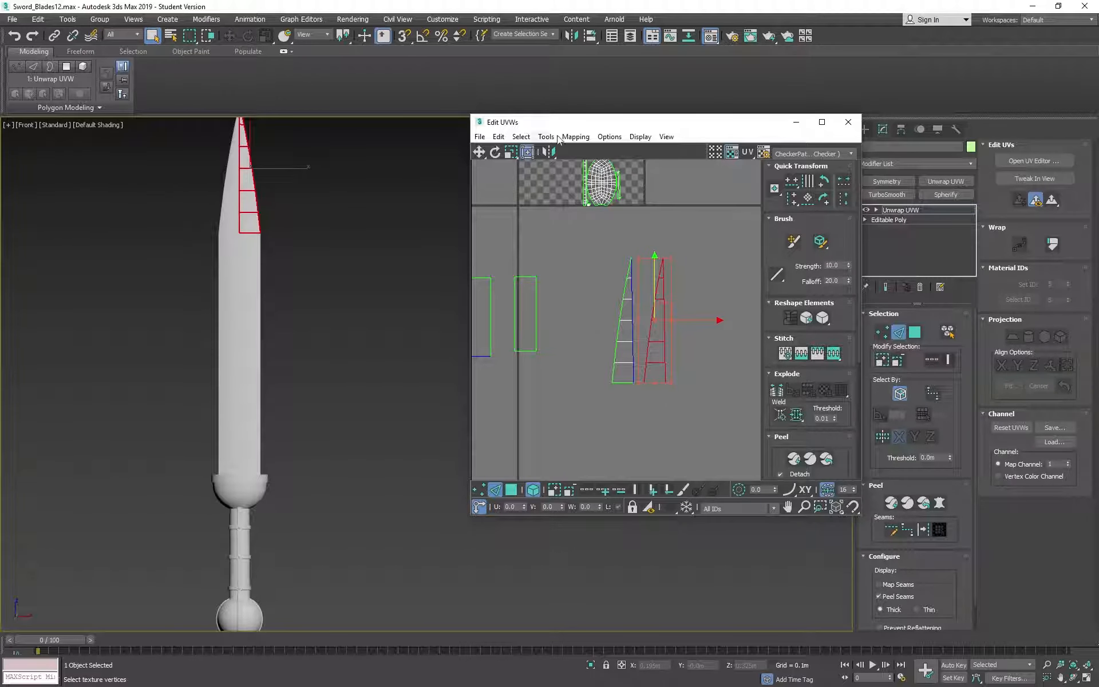
click(551, 153)
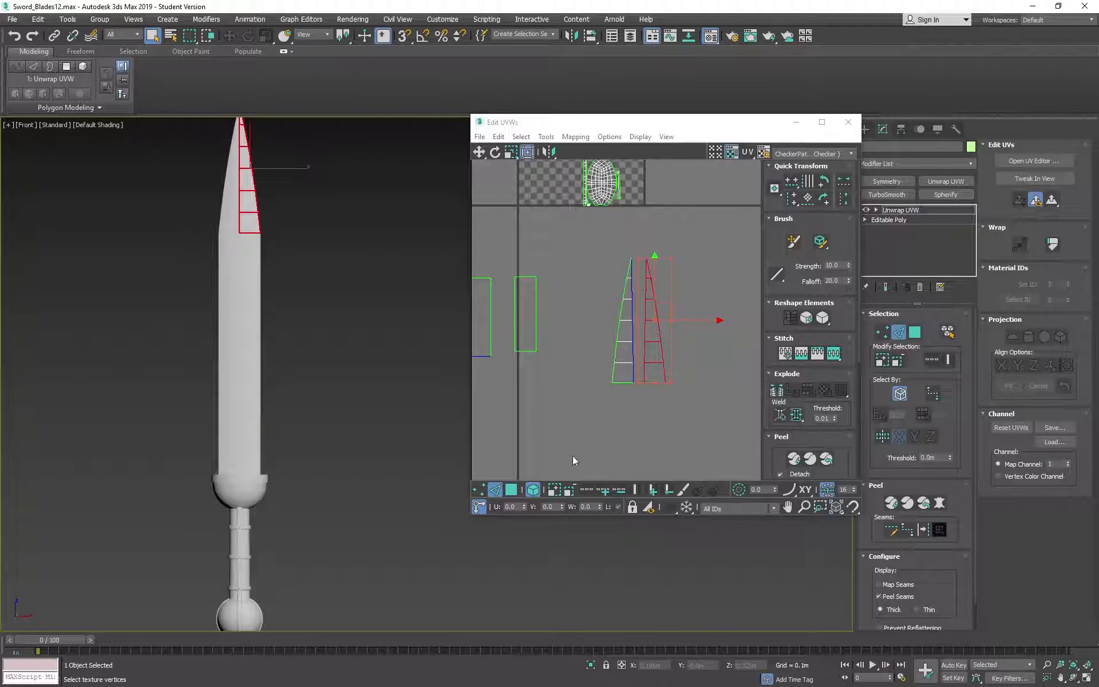
- Stitch the two blade-tip shells together along their shared centre edges
click(644, 393)
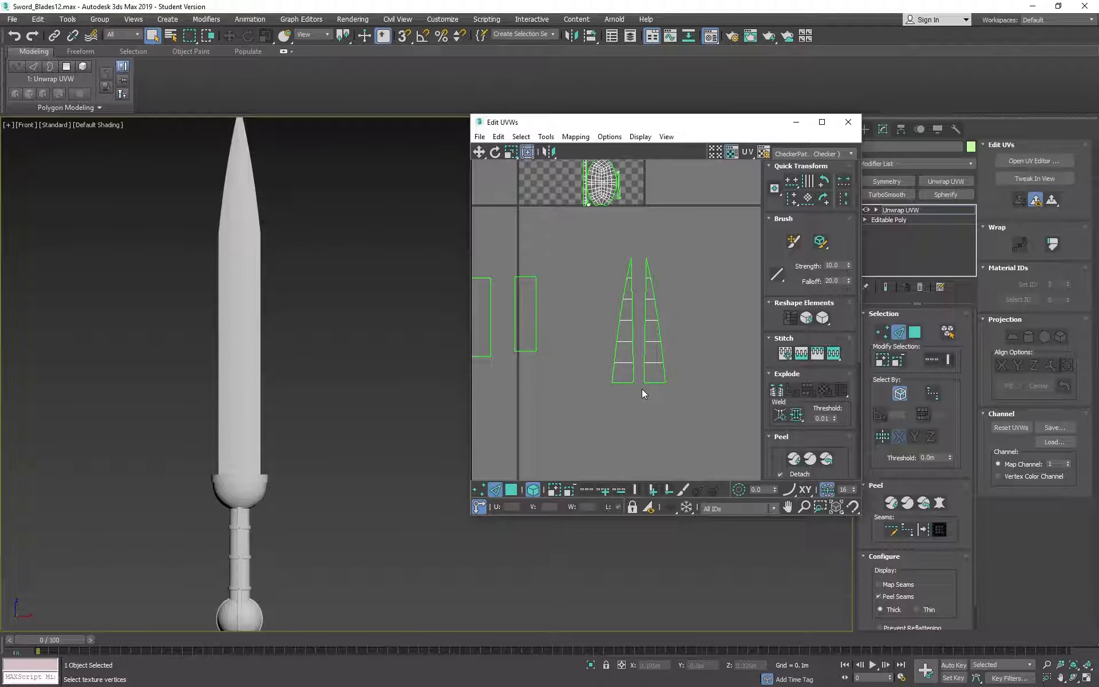
click(645, 350)
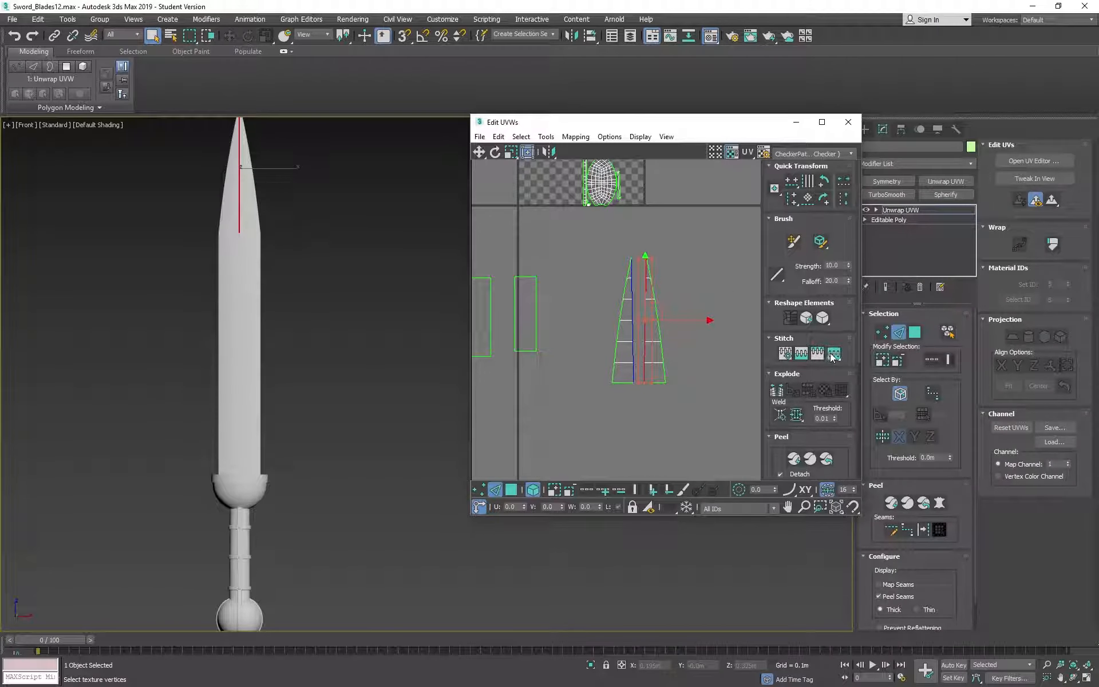
click(831, 355)
middle_drag(596, 315, 609, 335)
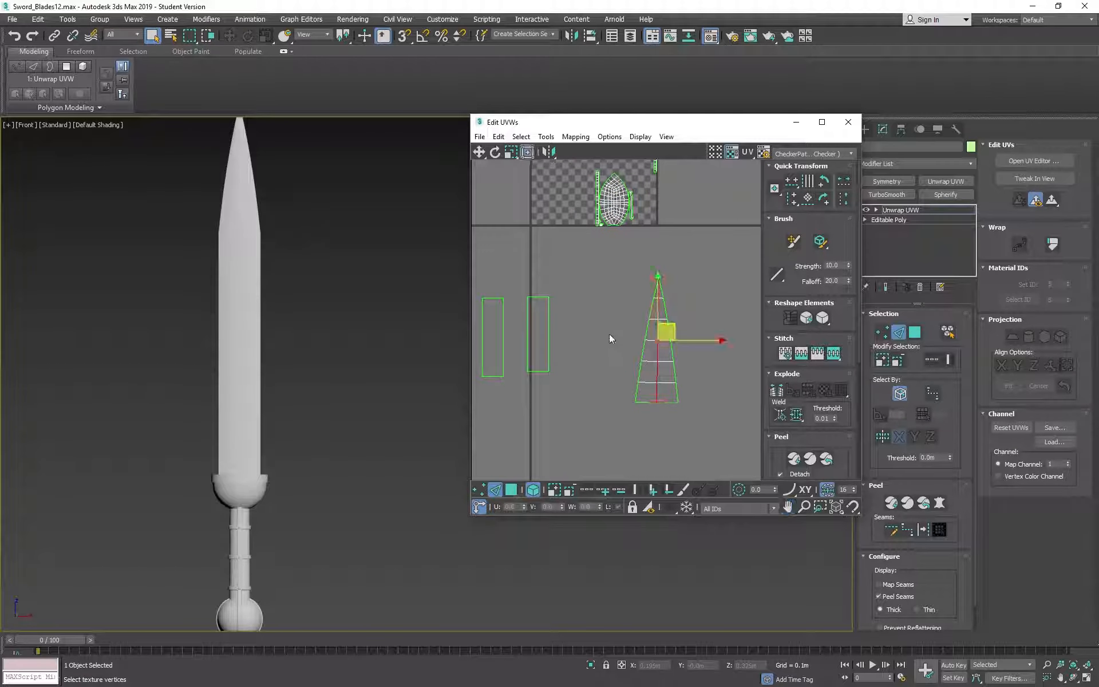
- Separate the two overlapping UV shells of the middle blade section and place them side by side, left half beside right half
click(548, 351)
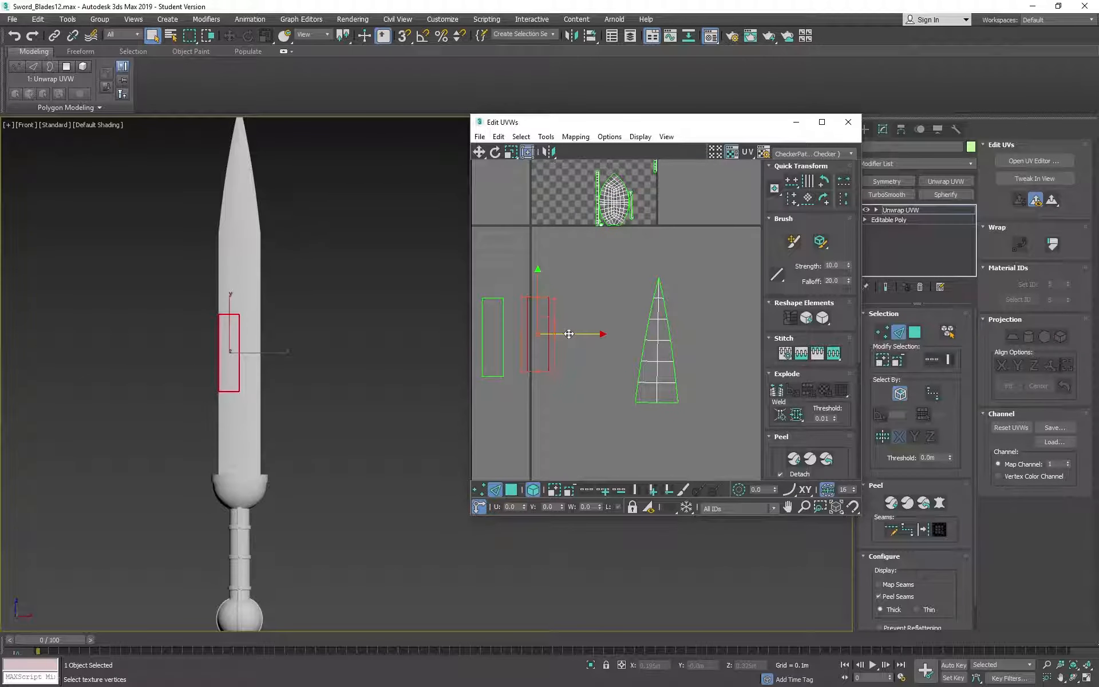
drag(569, 334, 612, 334)
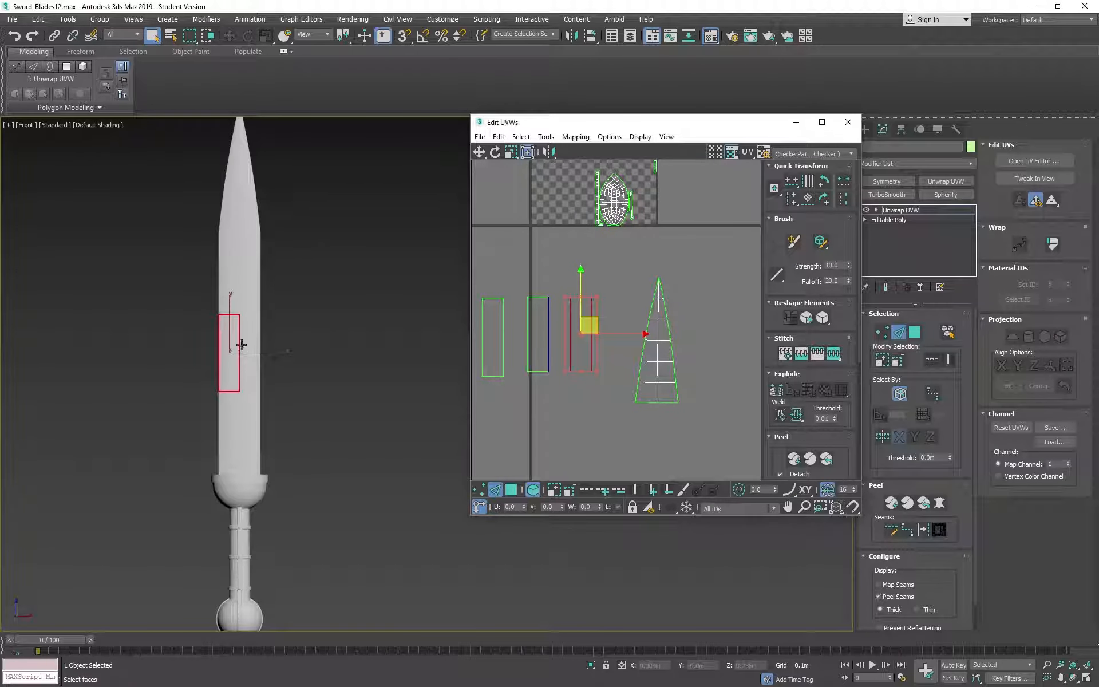
click(548, 361)
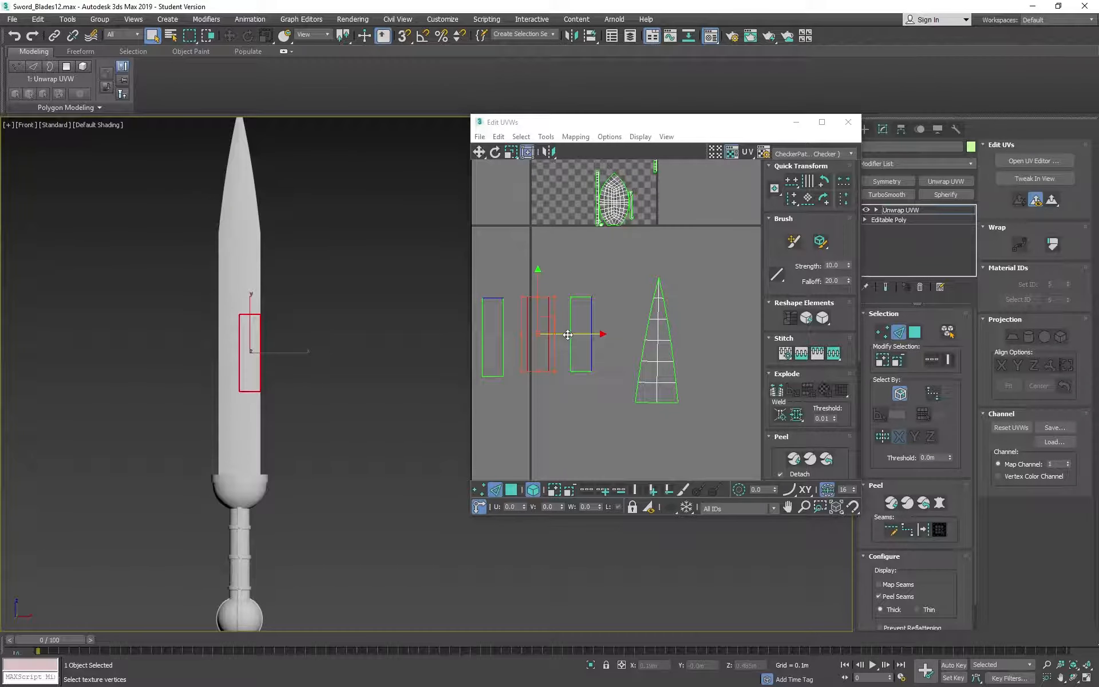
drag(566, 343, 595, 350)
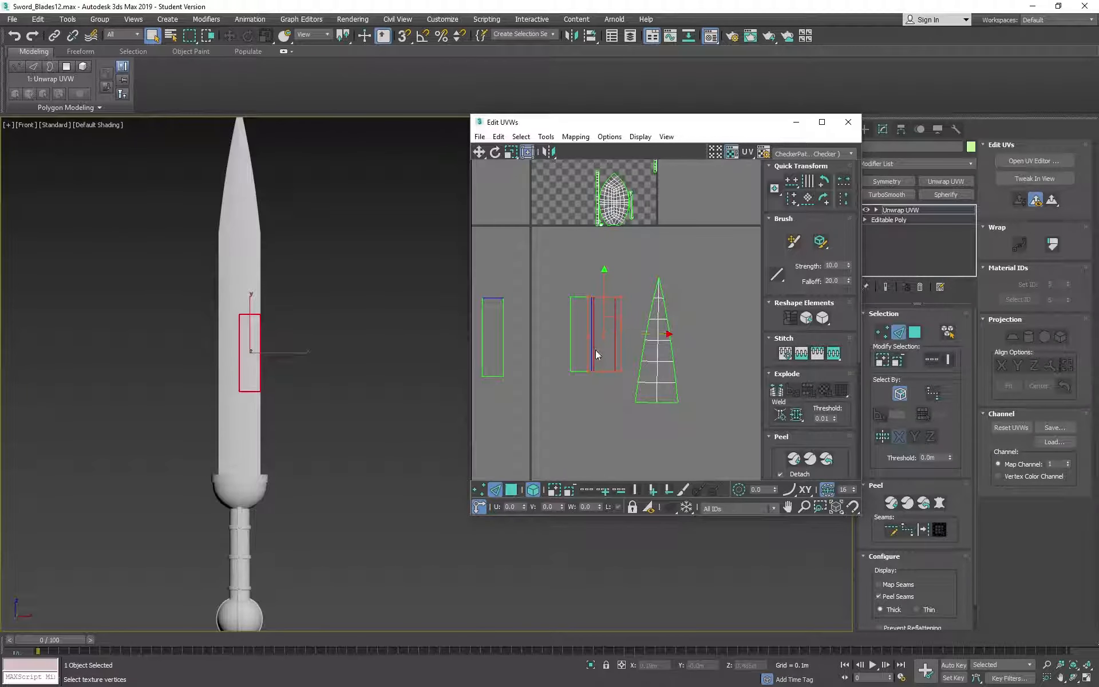
- Stitch the two middle blade-section shells together along their shared vertical edge
click(595, 351)
click(596, 350)
right_click(593, 349)
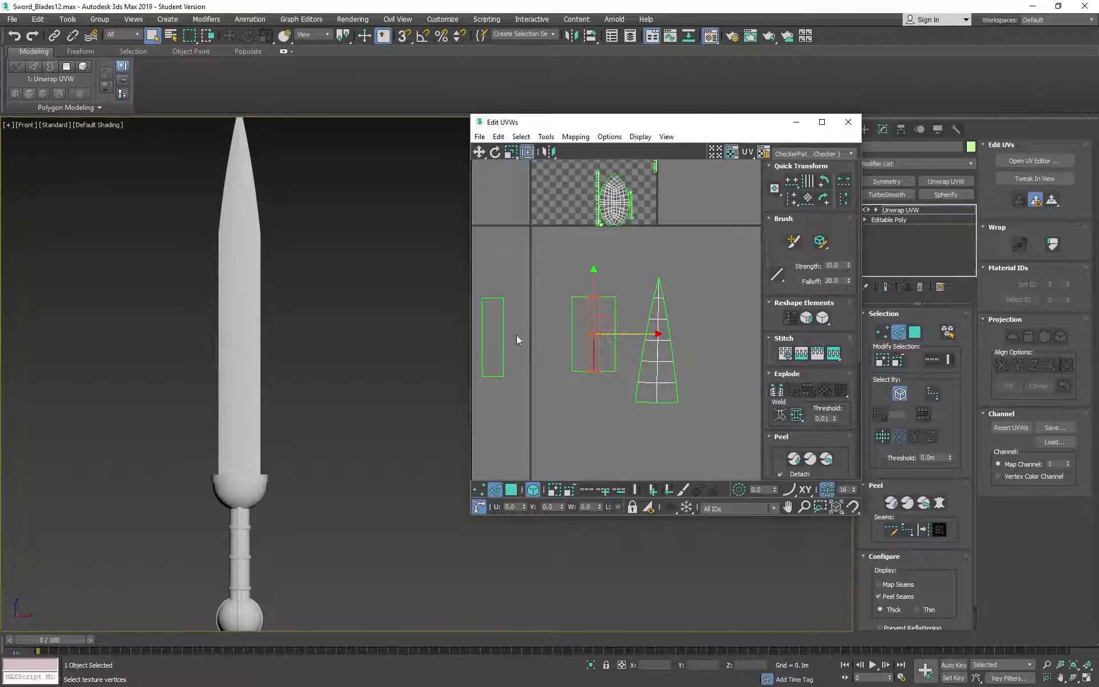
- Move the left-half UV shell of the blade section below the tip horizontally off its overlapping twin
middle_drag(516, 335, 608, 331)
click(604, 336)
drag(603, 336, 631, 337)
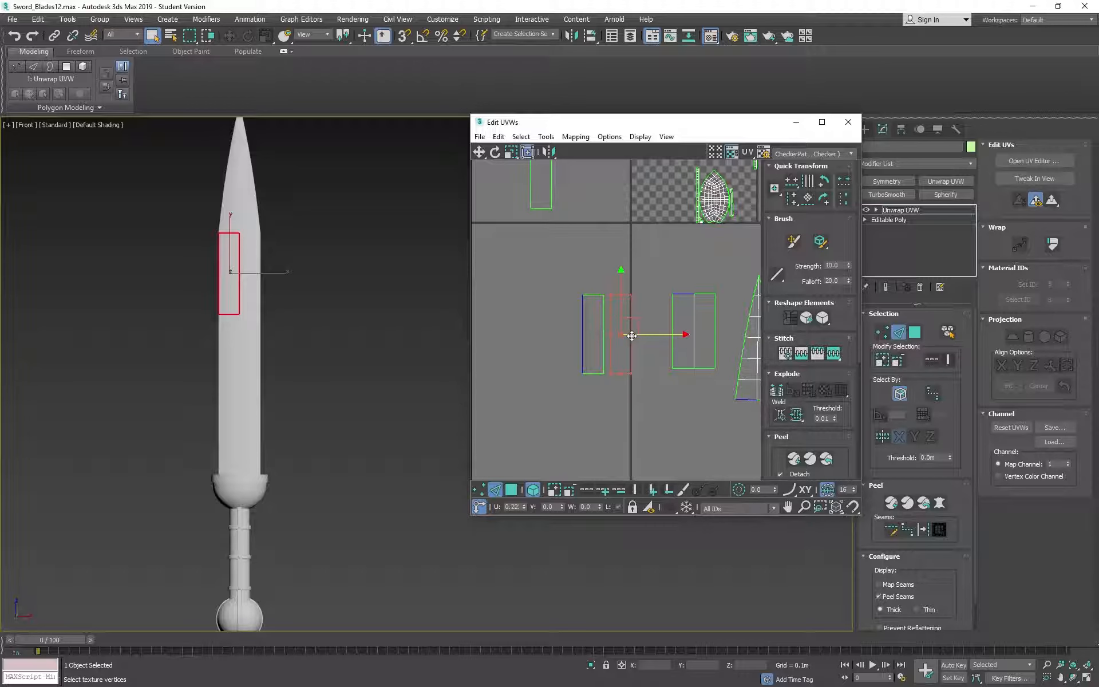
- Check which half of the blade each of the two separated shells below the tip belongs to
click(583, 350)
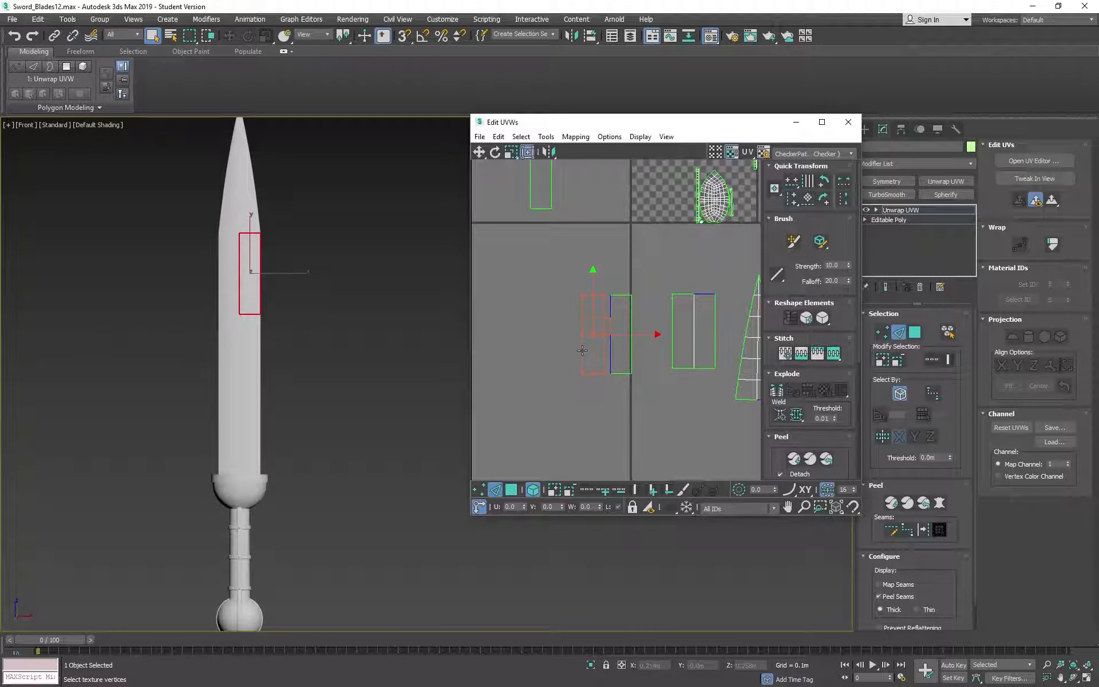
mouse_move(643, 337)
middle_down()
mouse_move(646, 294)
mouse_move(656, 346)
middle_up()
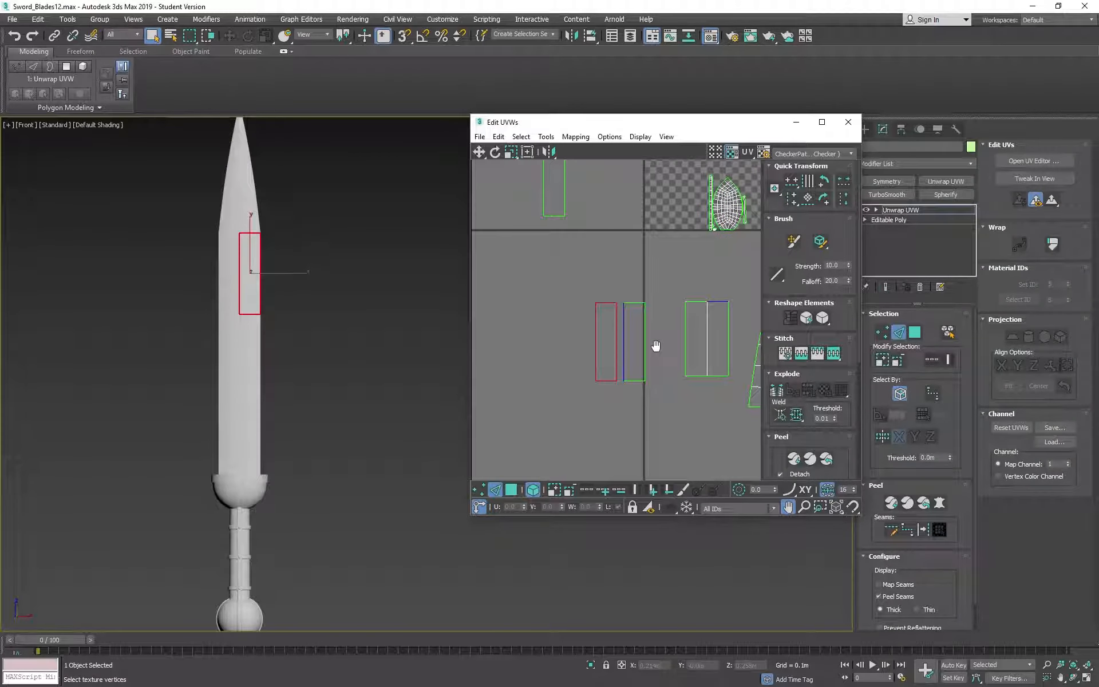
click(646, 354)
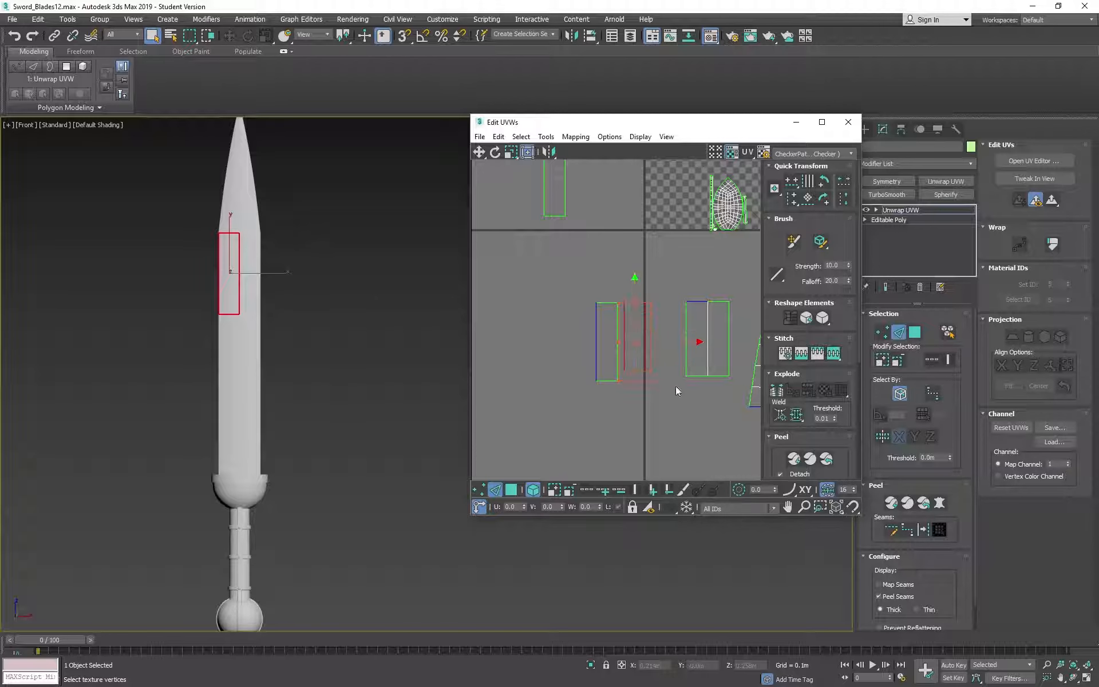
scroll(675, 390, up, 4)
middle_drag(670, 375, 704, 414)
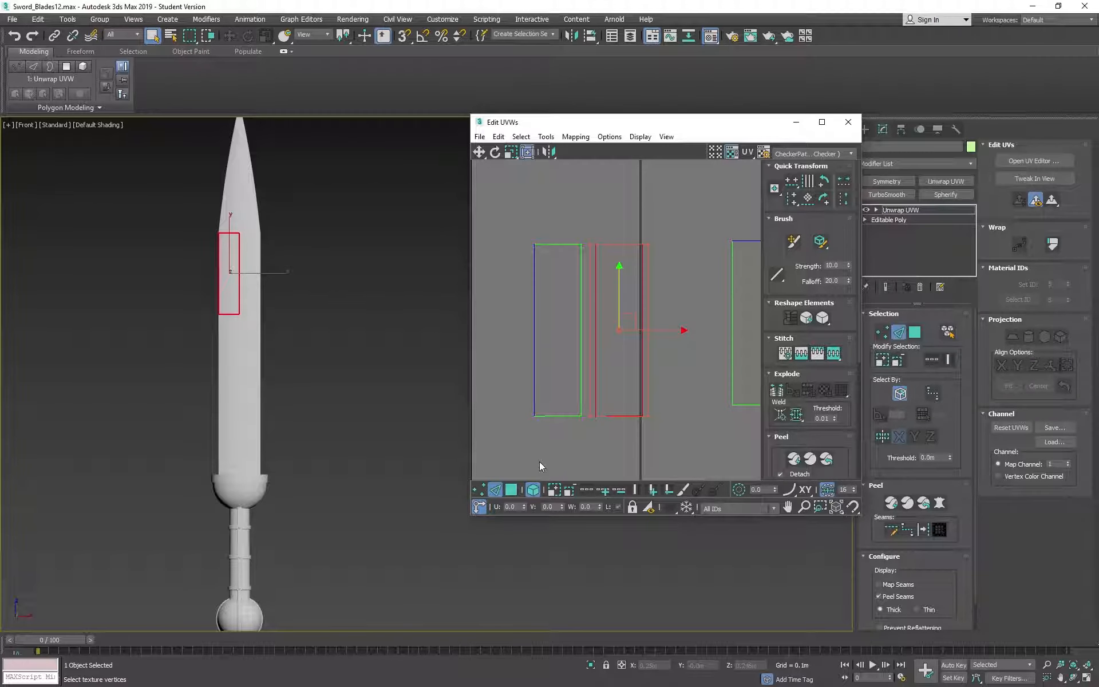
click(534, 342)
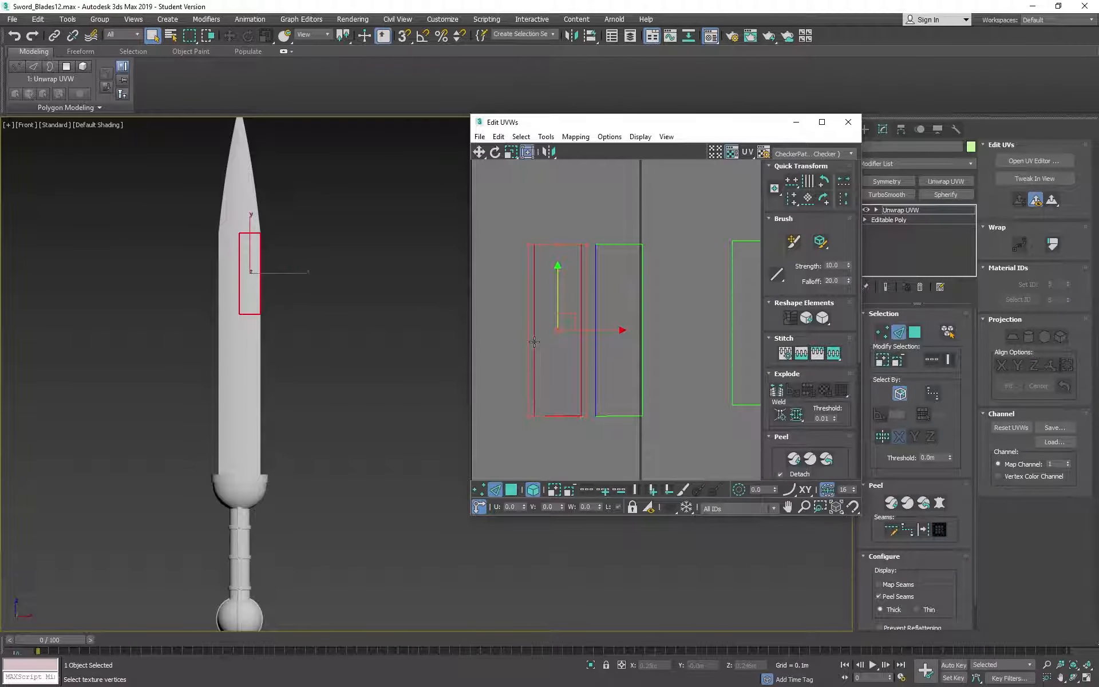
scroll(675, 338, down, 3)
middle_drag(674, 338, 600, 290)
click(566, 254)
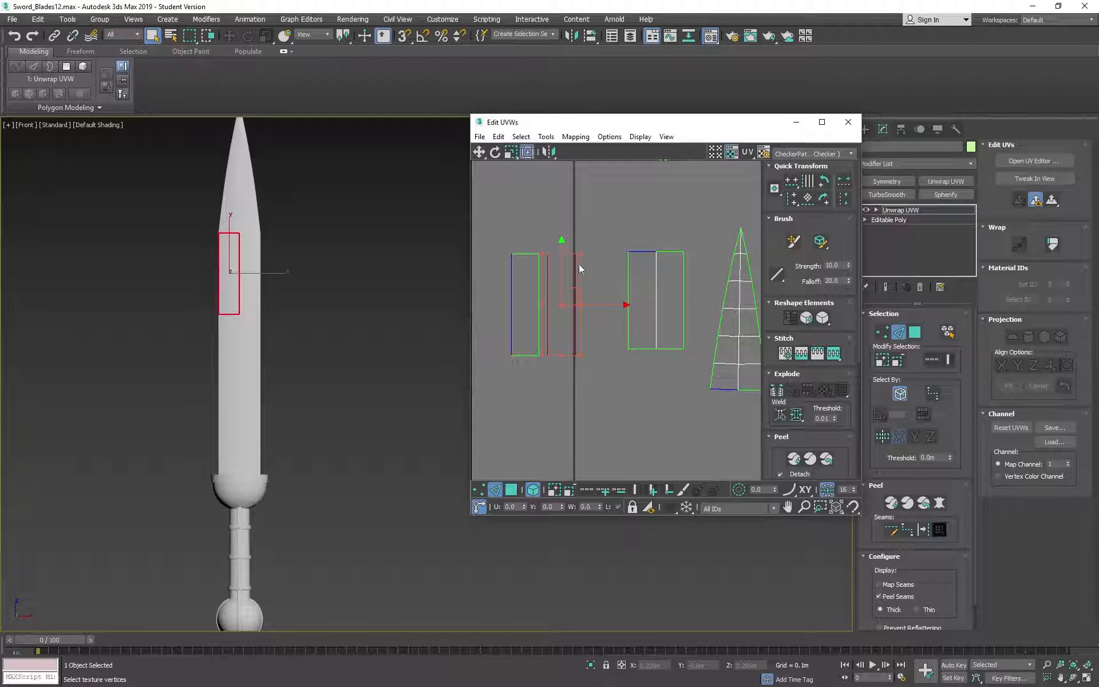
middle_drag(586, 230, 569, 182)
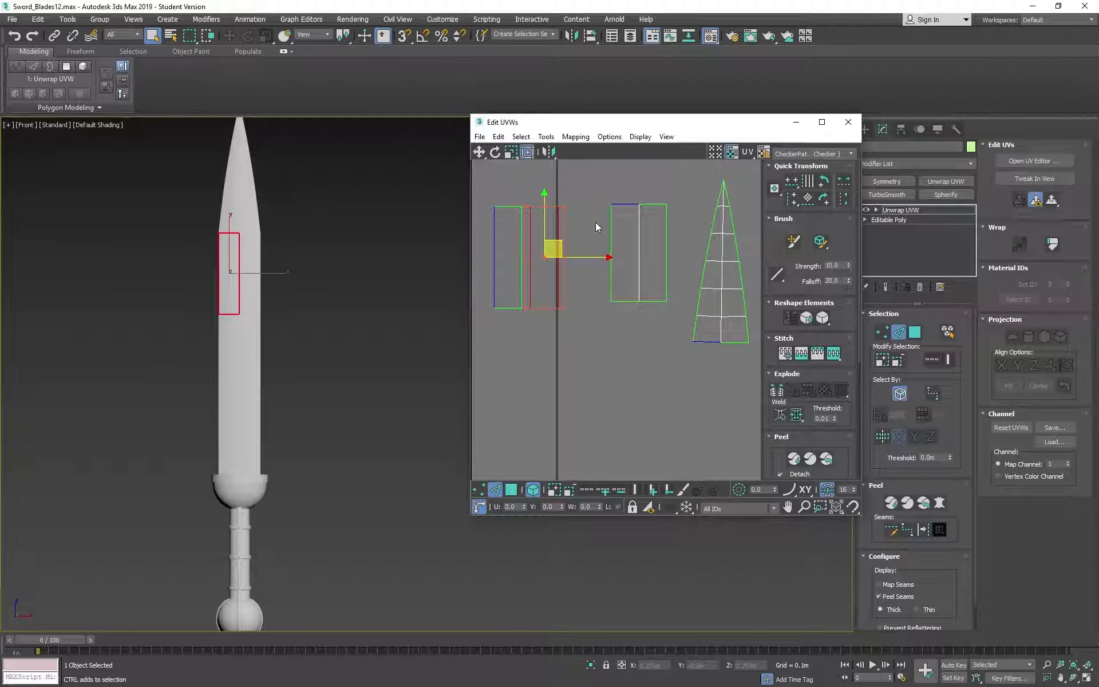
- Display the sword's edged faces and compare the top edges of the stitched middle shell and the unstitched left-half shell on the model
key(F4)
middle_drag(318, 264, 363, 268)
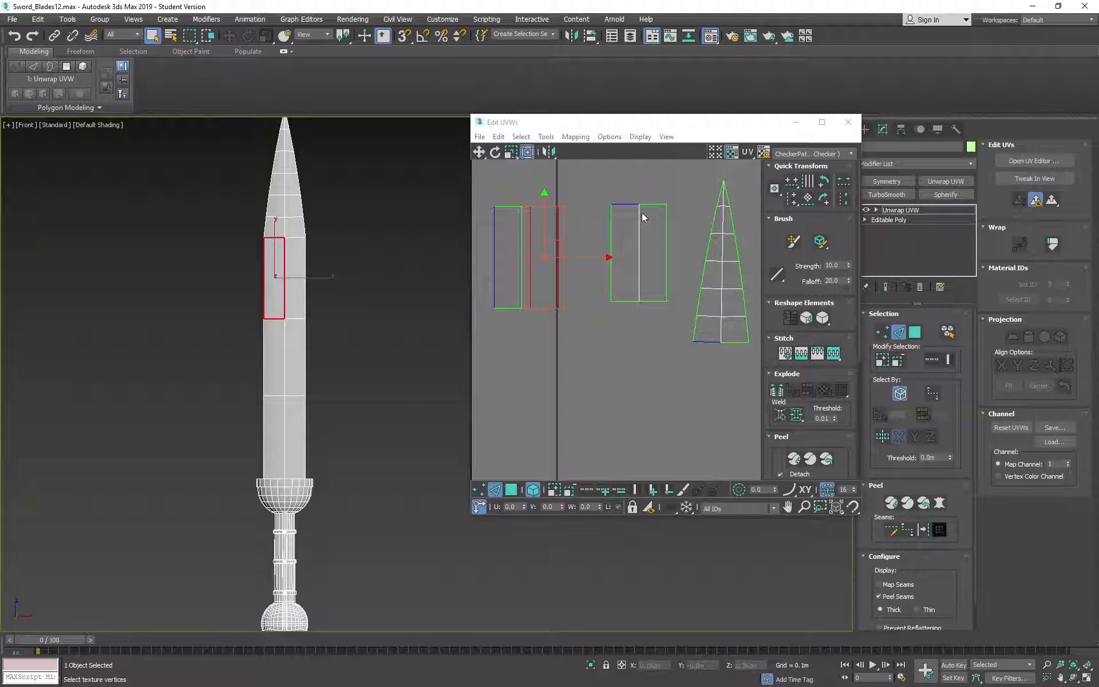
click(626, 204)
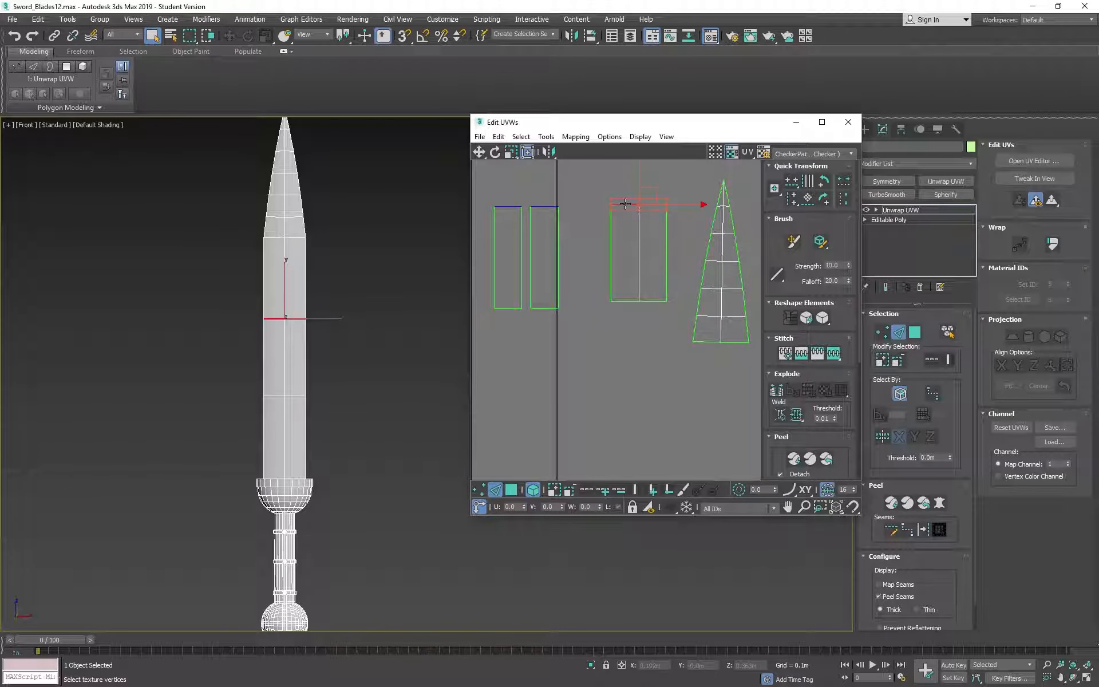
click(545, 207)
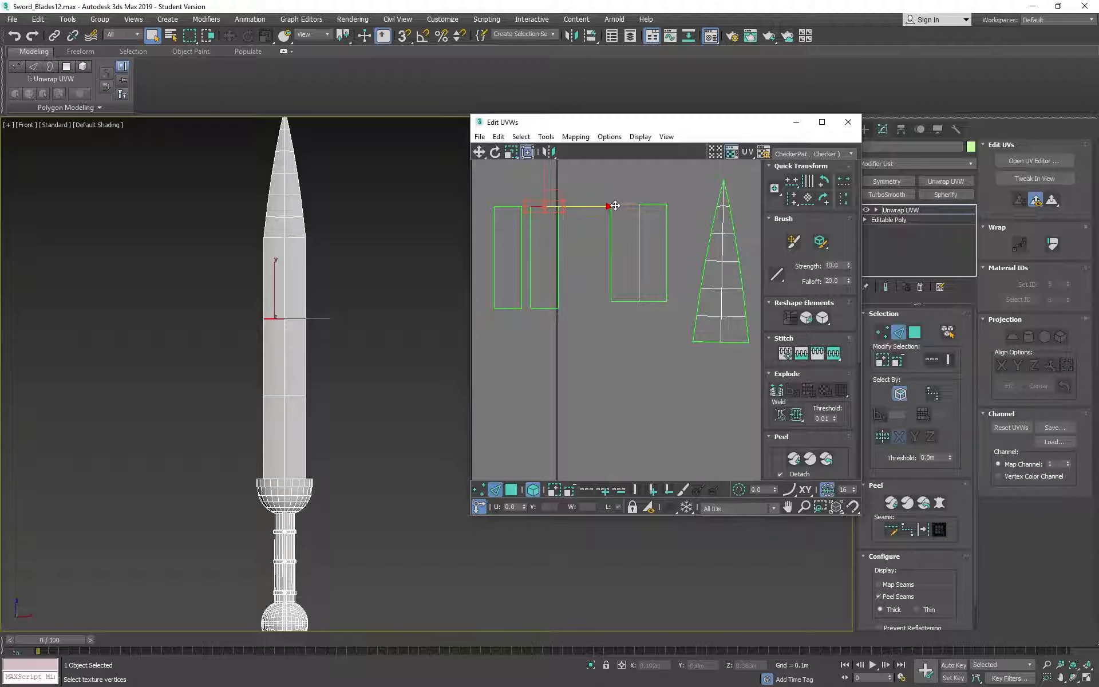
double_click(620, 204)
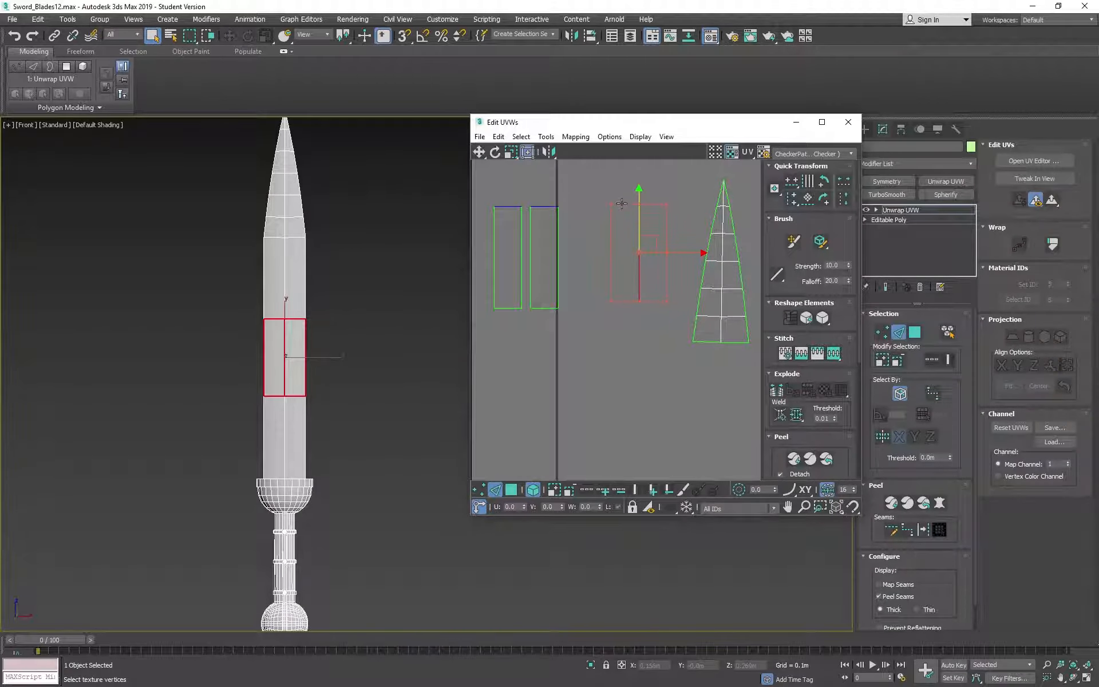
double_click(548, 206)
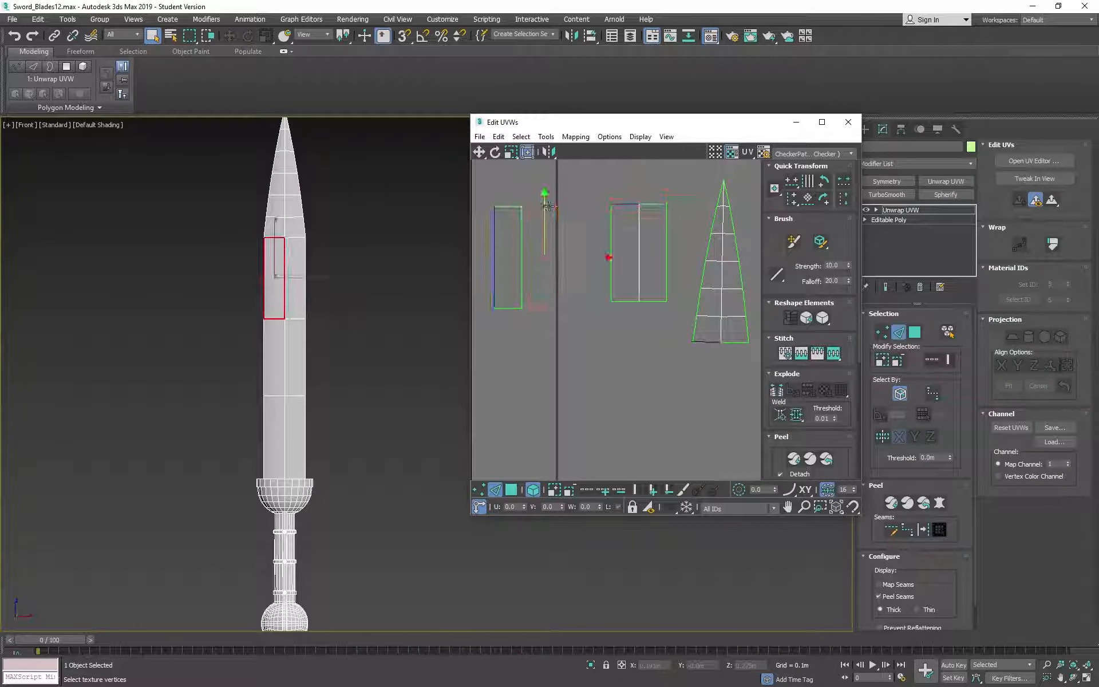
- Rotate only the top edge of the unstitched left-half blade shell by 180 degrees in two quarter turns
click(549, 206)
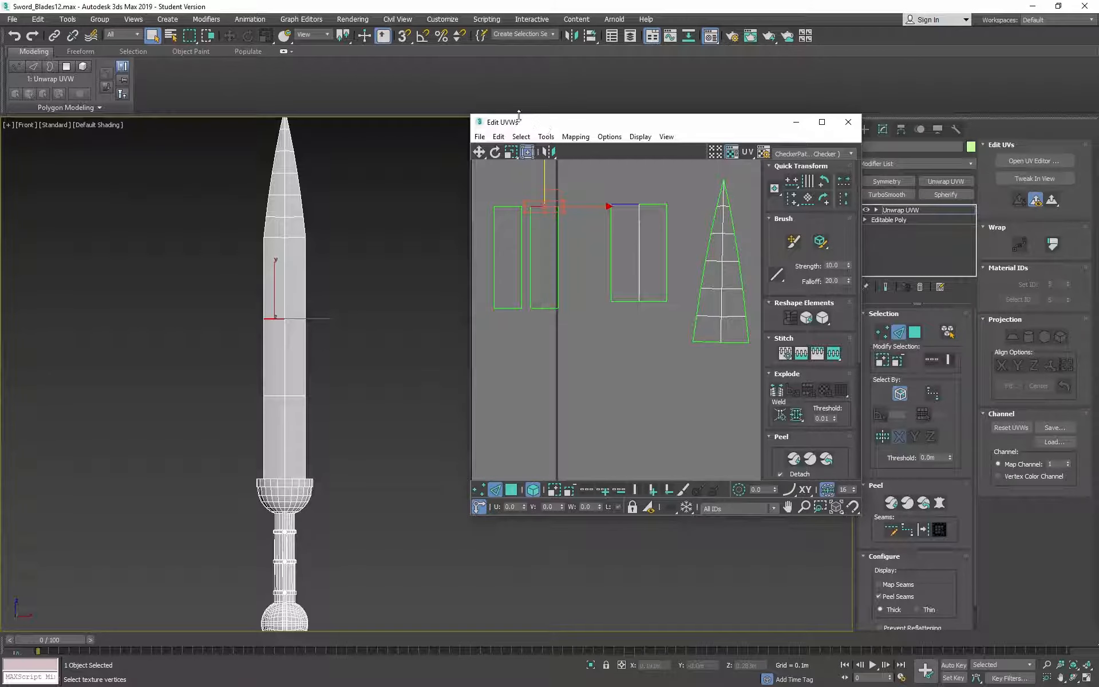
click(824, 201)
click(823, 201)
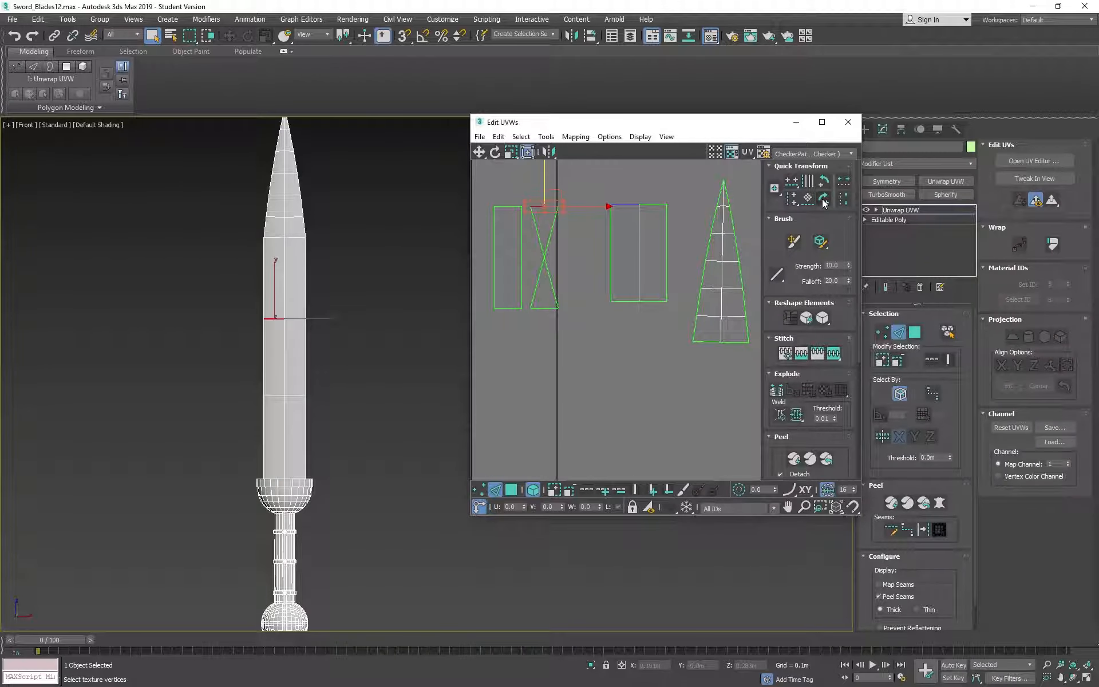
- Rotate the left-half shell's top edge another 180 degrees to uncross it, and rotate the whole left-half shell by 180 degrees
click(823, 199)
click(823, 199)
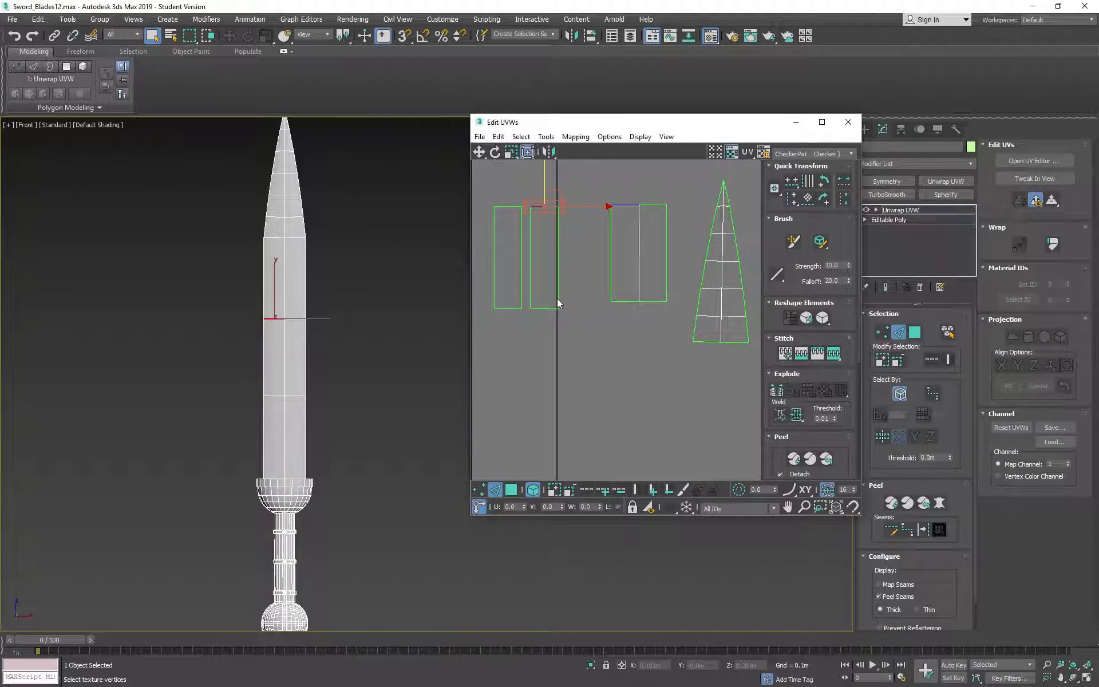
drag(571, 282, 553, 329)
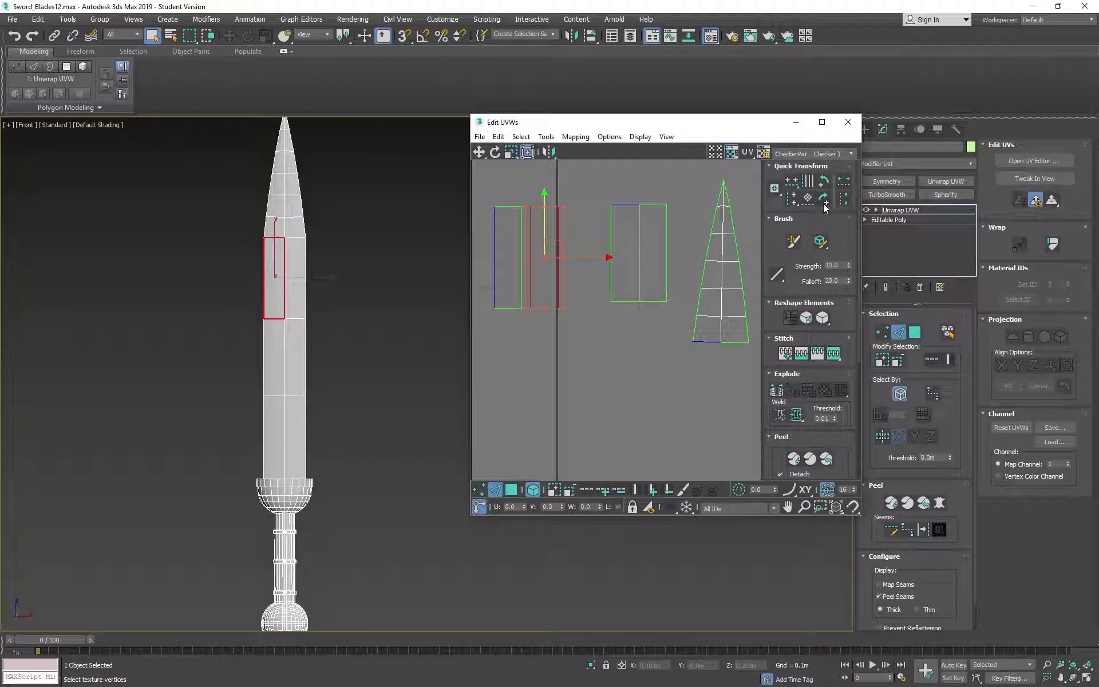
click(824, 200)
click(824, 200)
- Rotate the right-half UV shell of the blade section below the tip by 180 degrees in two quarter turns
click(501, 305)
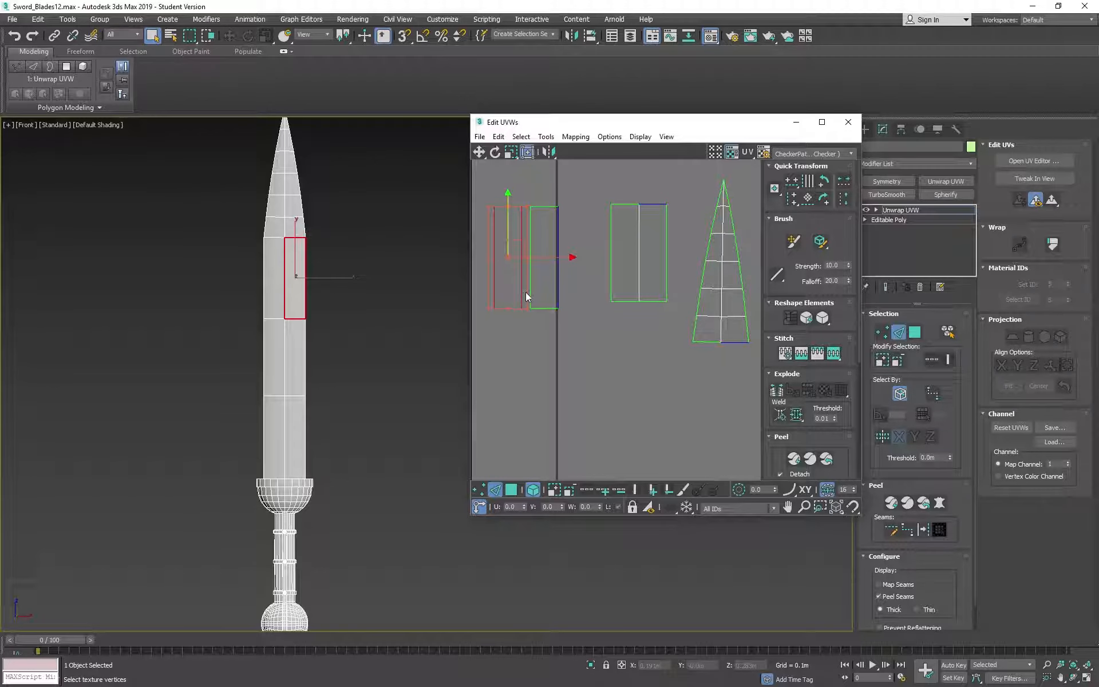
click(824, 200)
click(824, 201)
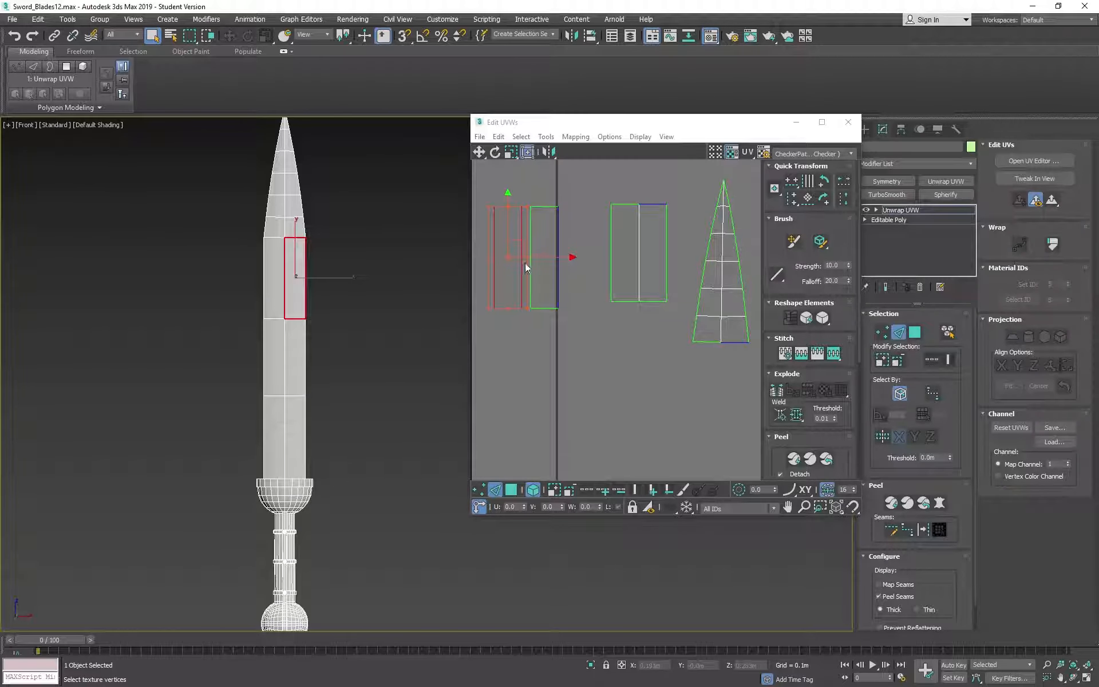
- Move the right-half shell horizontally to the inner side of the left-half shell and stitch the two along the blade's centre edge
drag(548, 259, 617, 259)
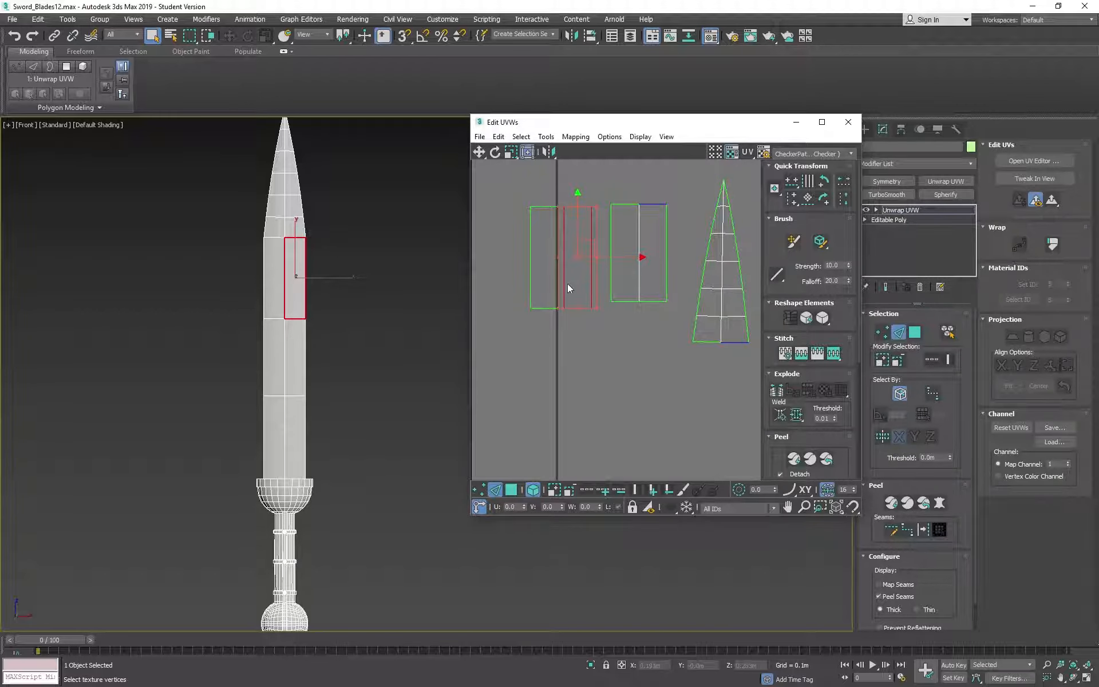
click(564, 280)
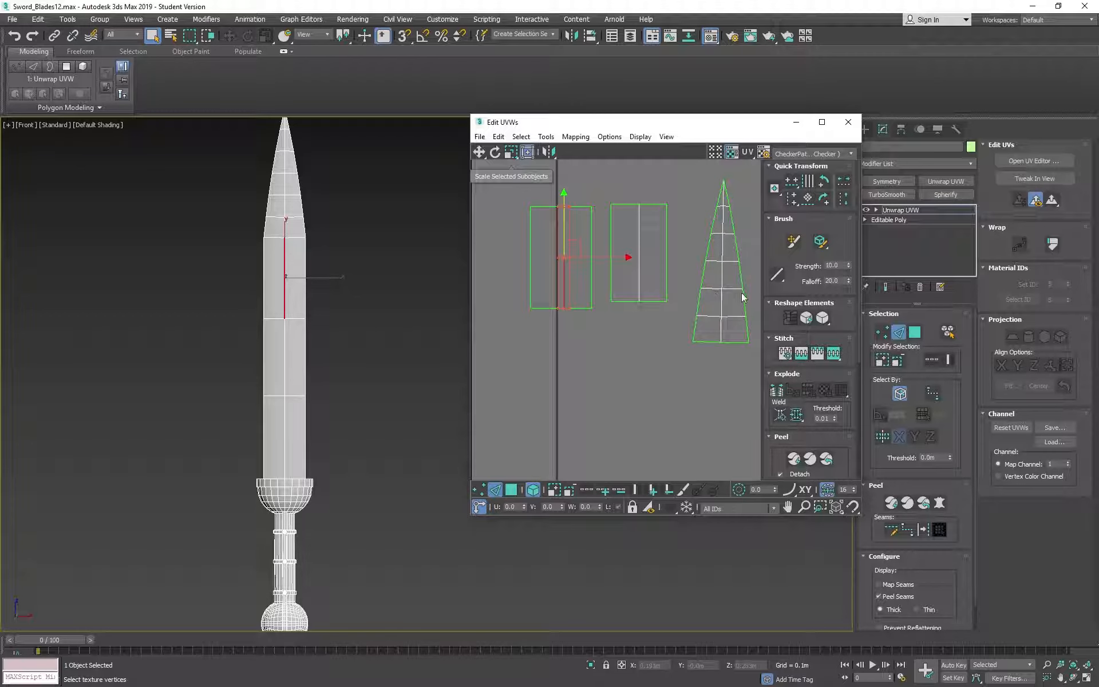
click(834, 355)
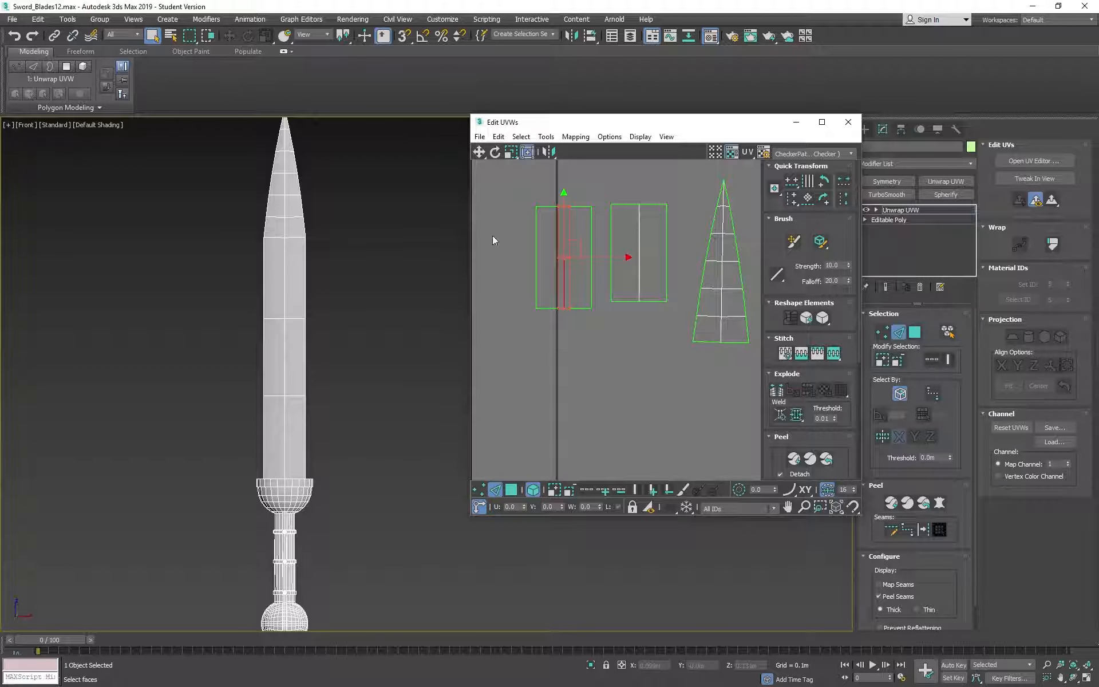
- Move the right-half UV shell of the blade section just above the guard horizontally off its overlapping twin
scroll(579, 302, down, 5)
middle_drag(579, 302, 569, 383)
middle_drag(611, 280, 644, 299)
scroll(614, 304, up, 2)
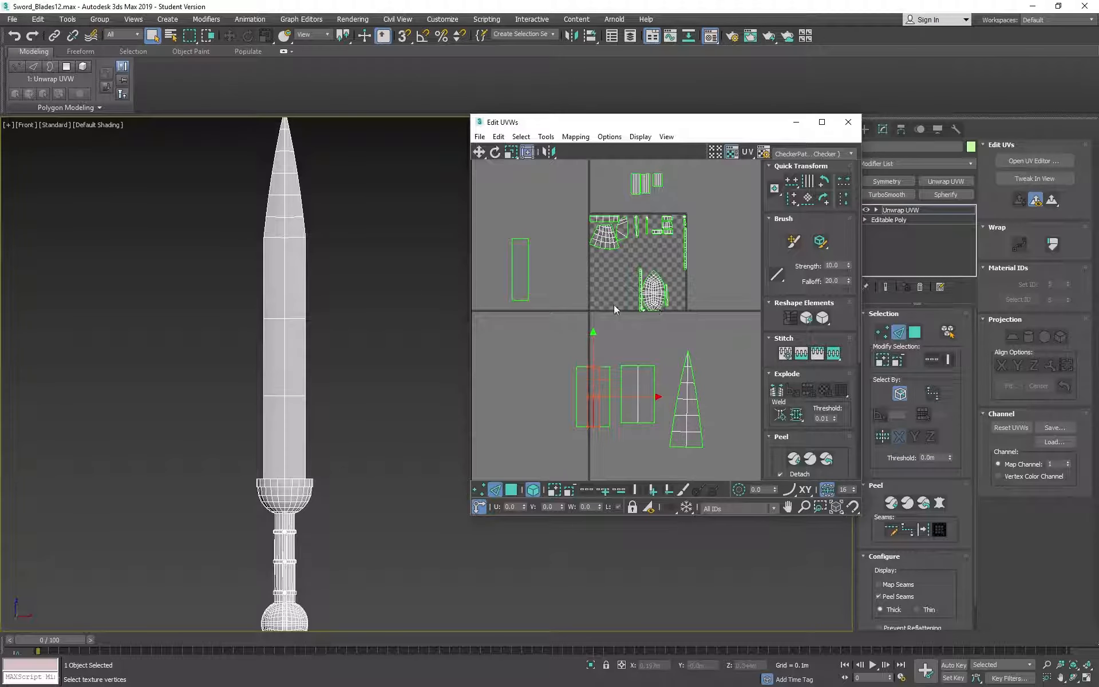
click(528, 283)
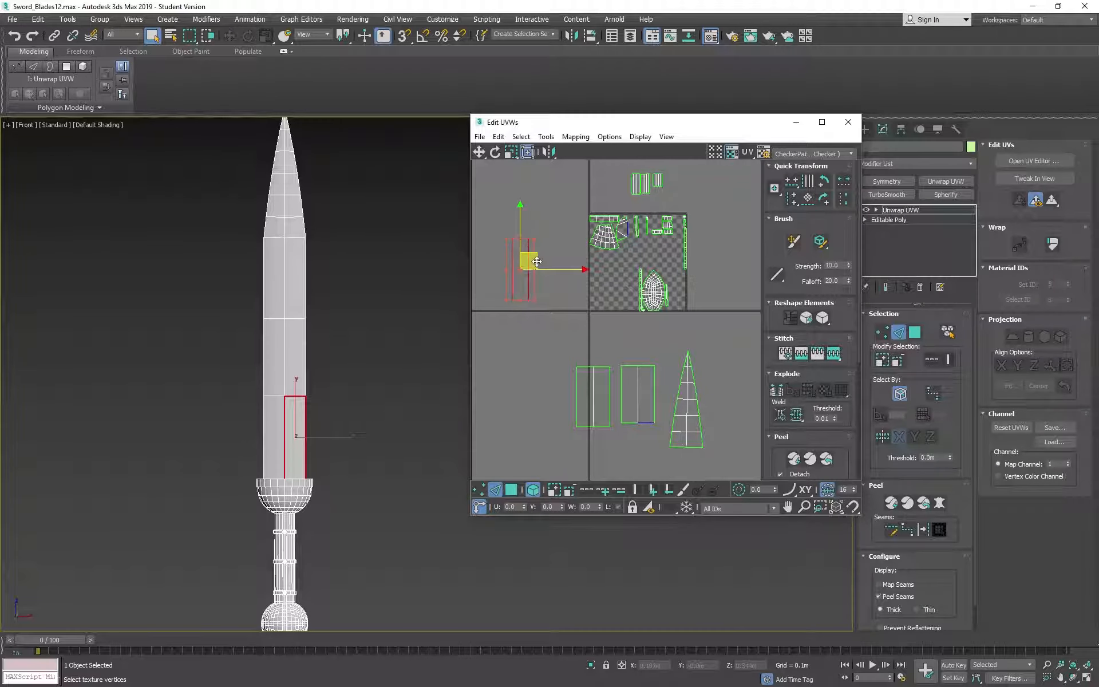
drag(537, 262, 567, 263)
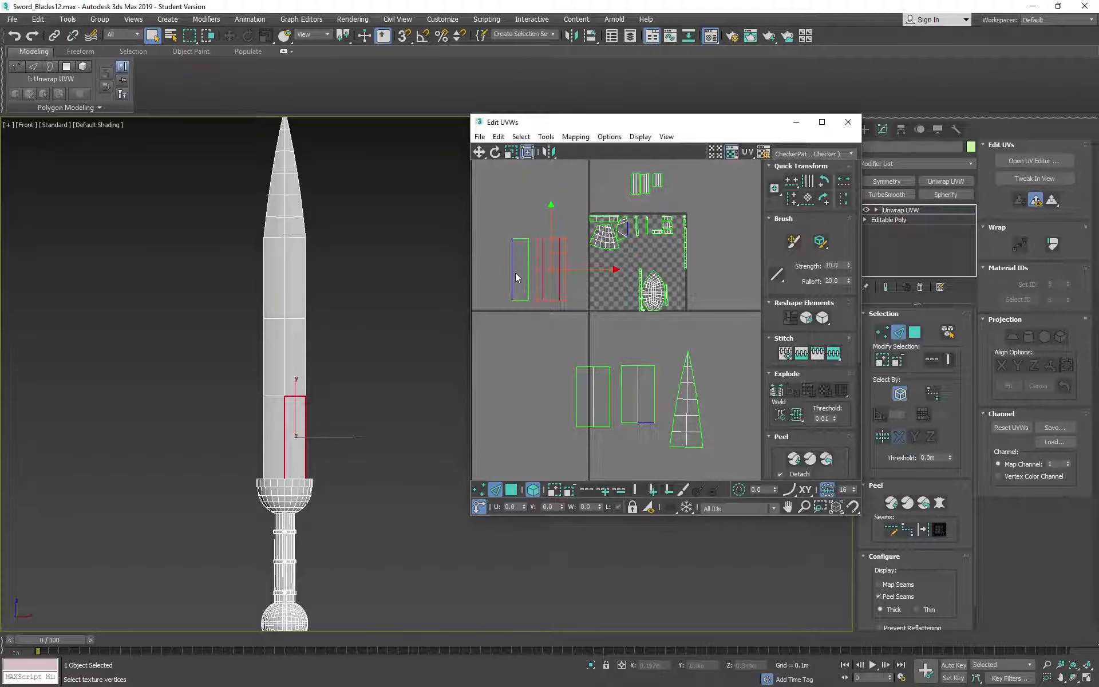
- Check the bottom edge of the left-half shell above the guard against the model and rotate the whole shell by 180 degrees
click(520, 299)
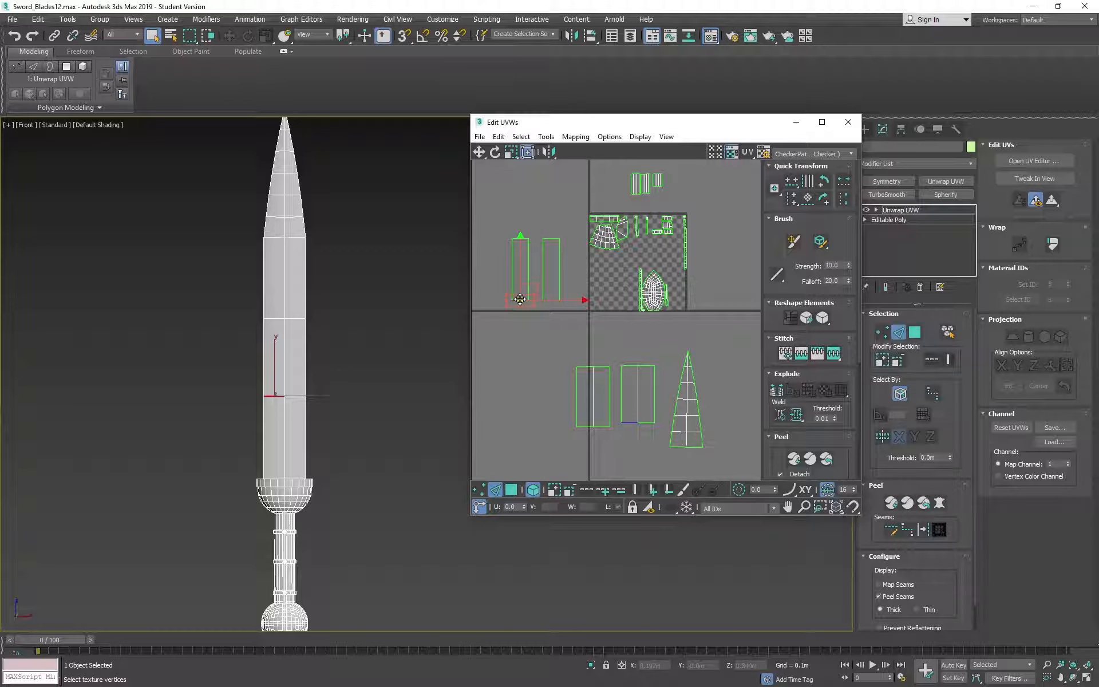
key(3)
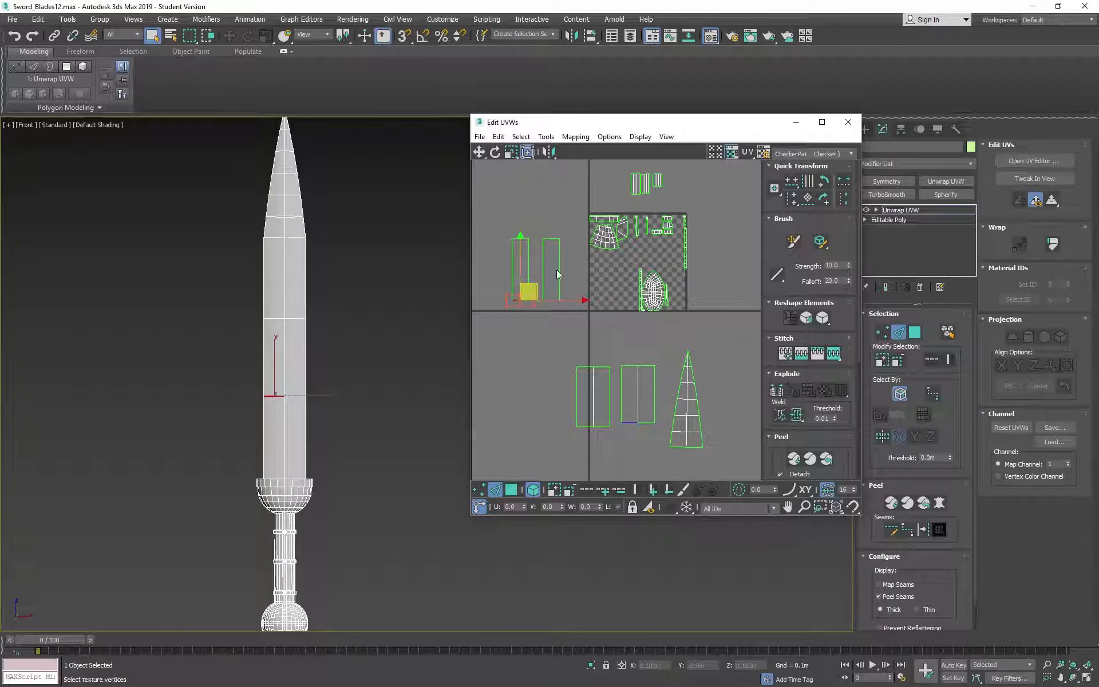
drag(510, 259, 536, 295)
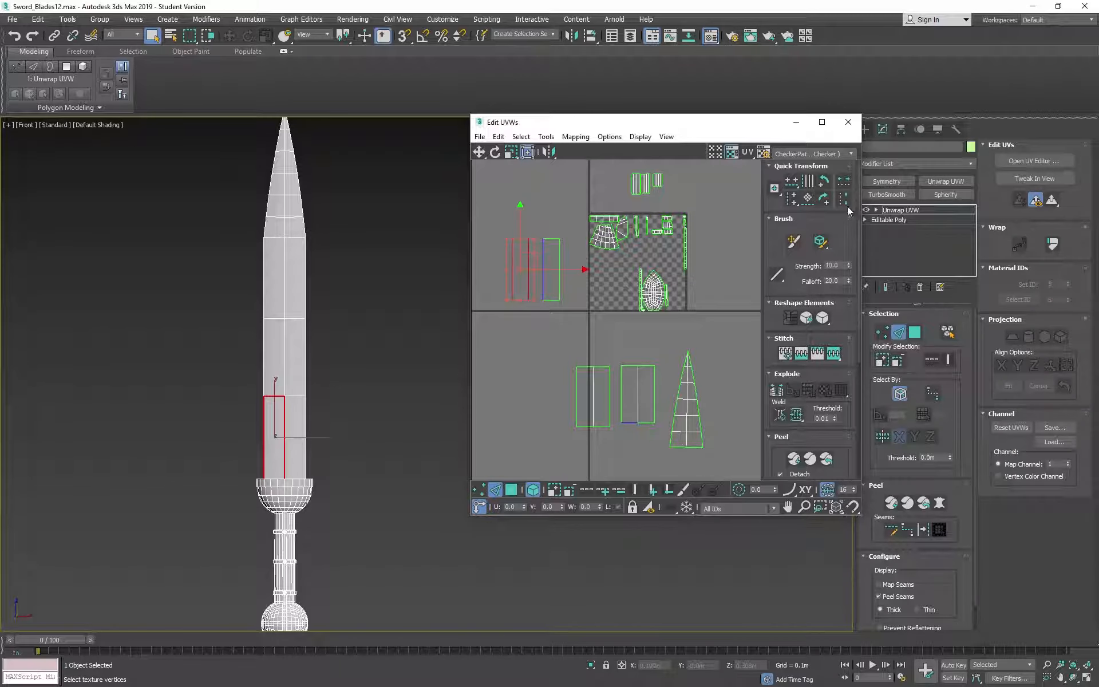
click(564, 294)
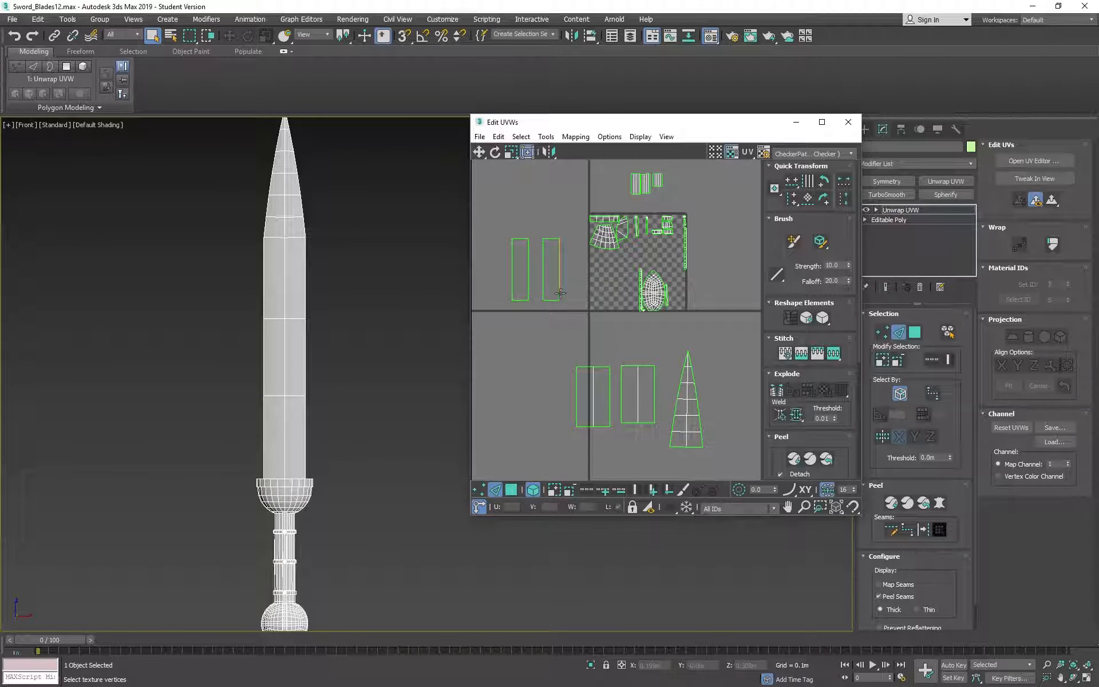
- Try rotating only the bottom edge of the right-half shell above the guard in two quarter turns
click(560, 291)
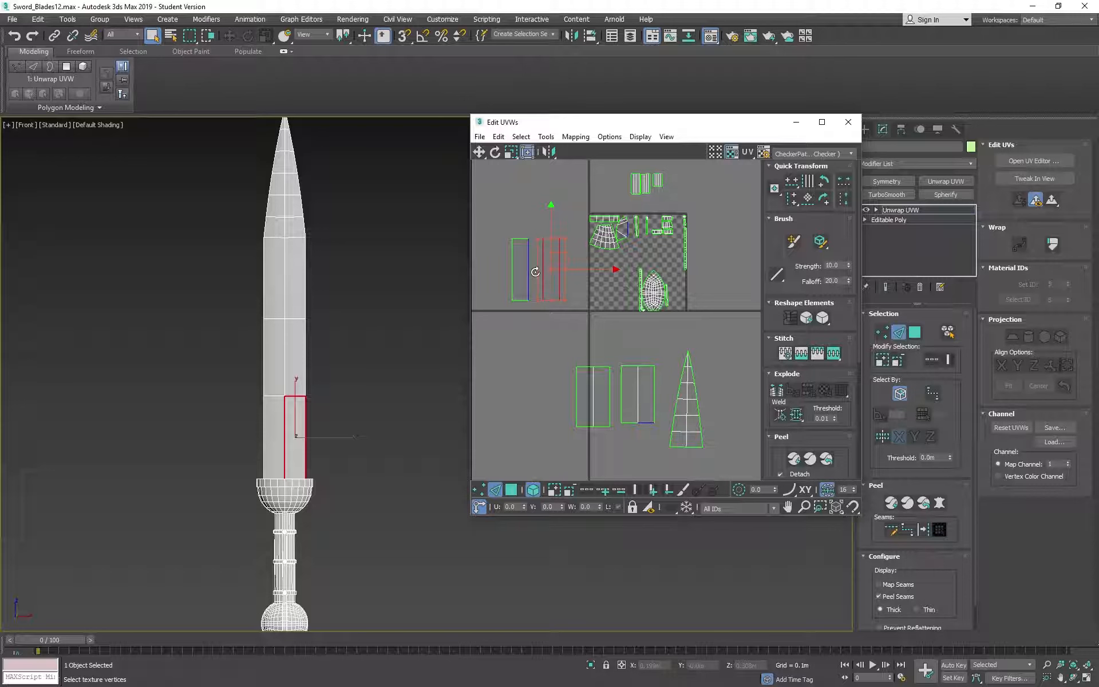
click(548, 300)
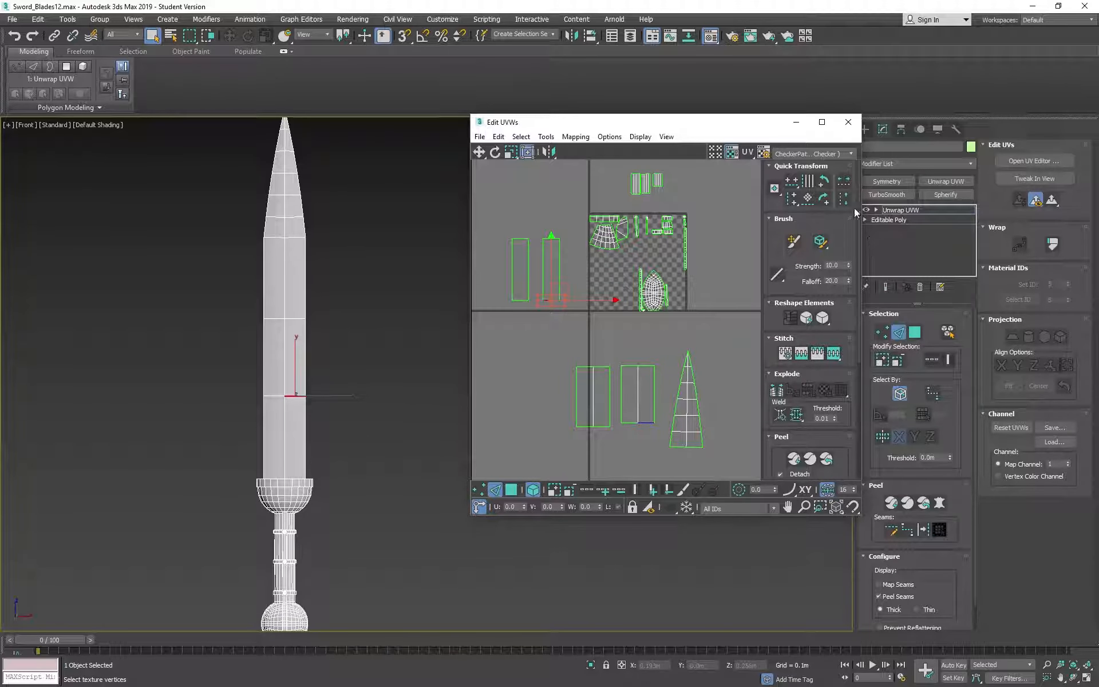
click(824, 197)
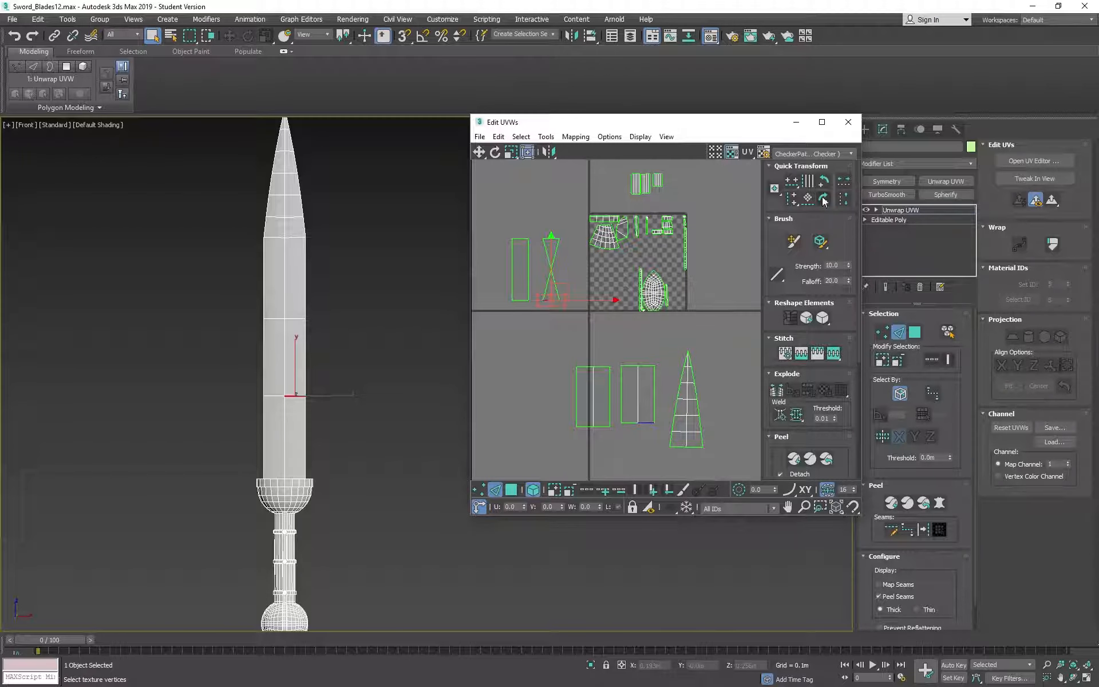
click(824, 198)
- Check on the model which half of the blade each of the two separated shells above the guard covers
click(555, 271)
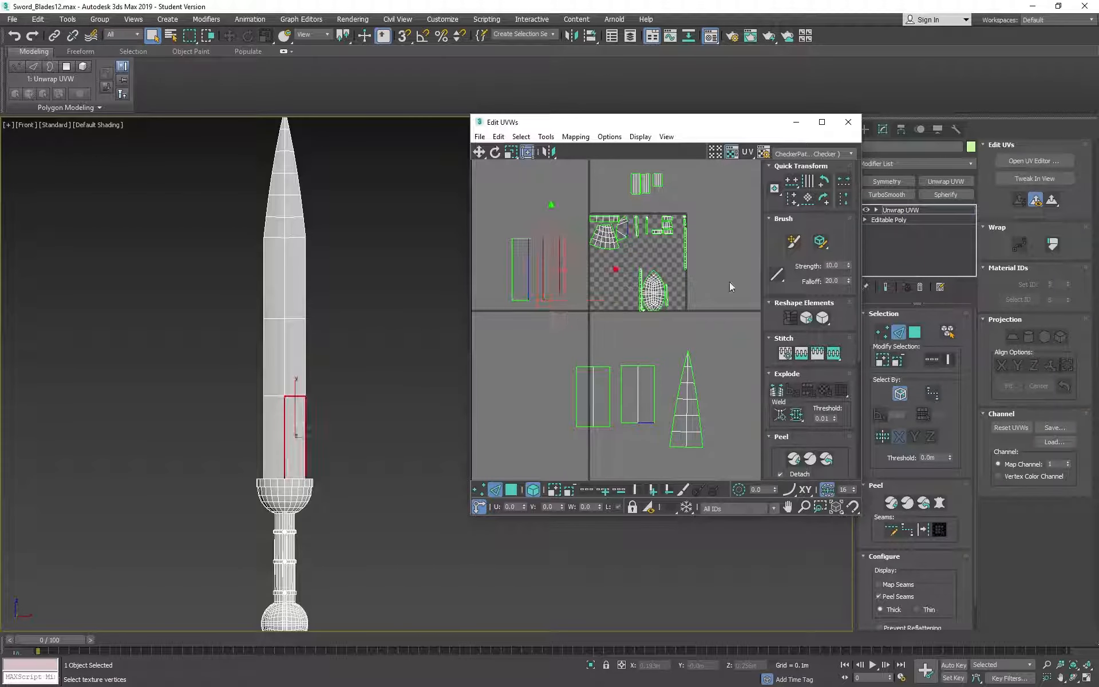
click(534, 197)
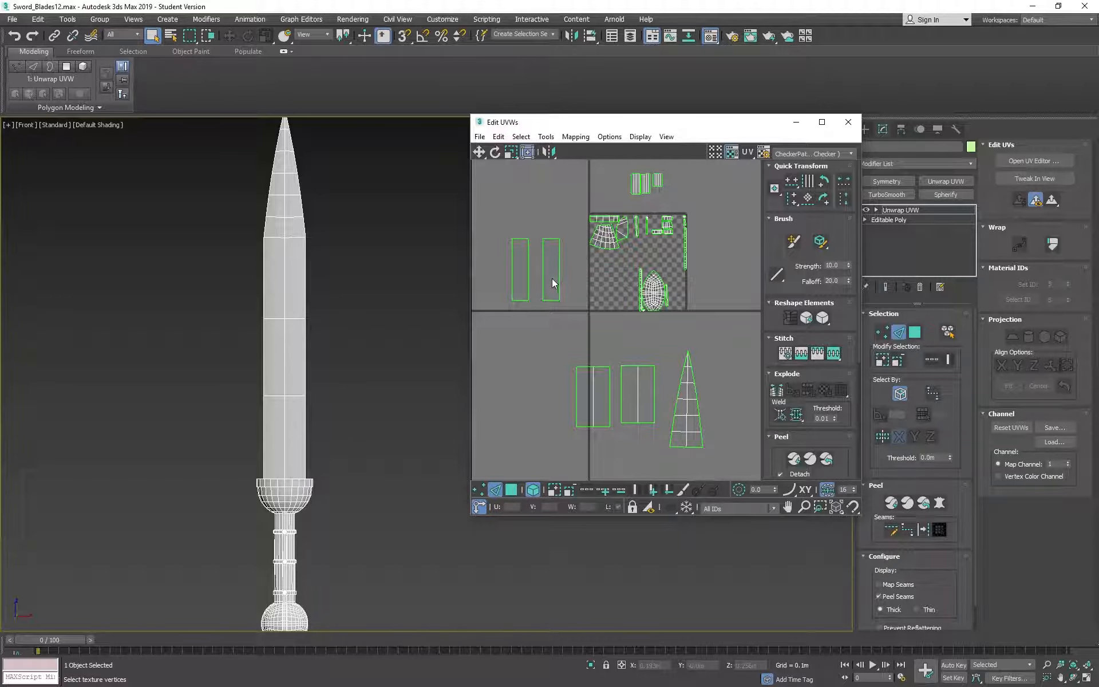
click(528, 283)
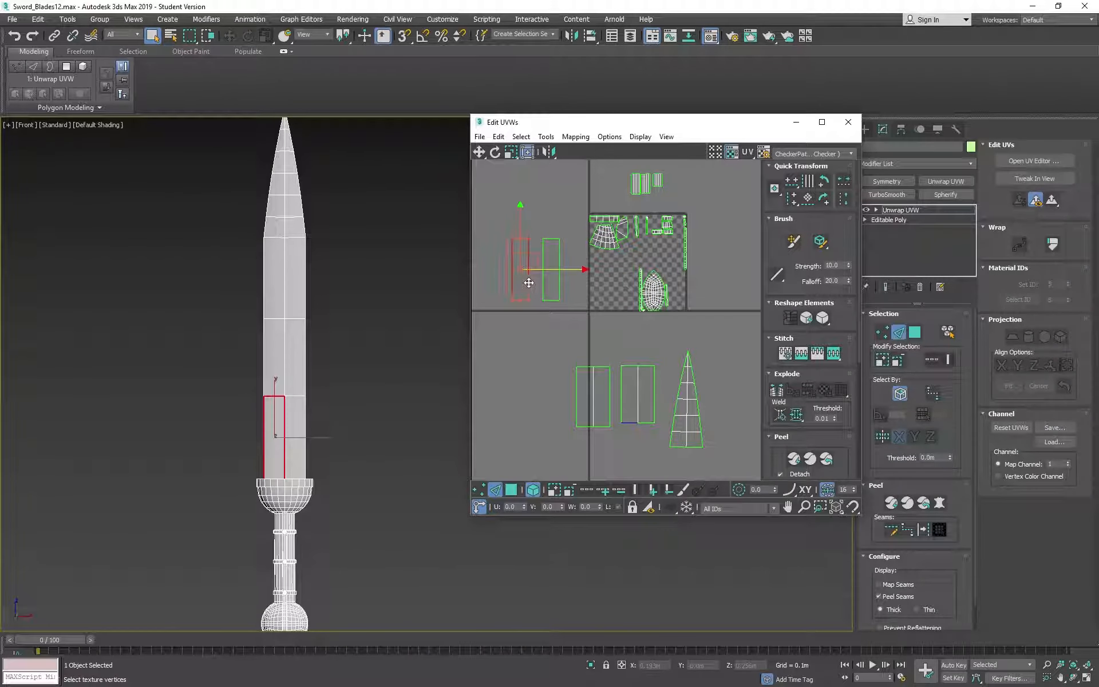
click(558, 284)
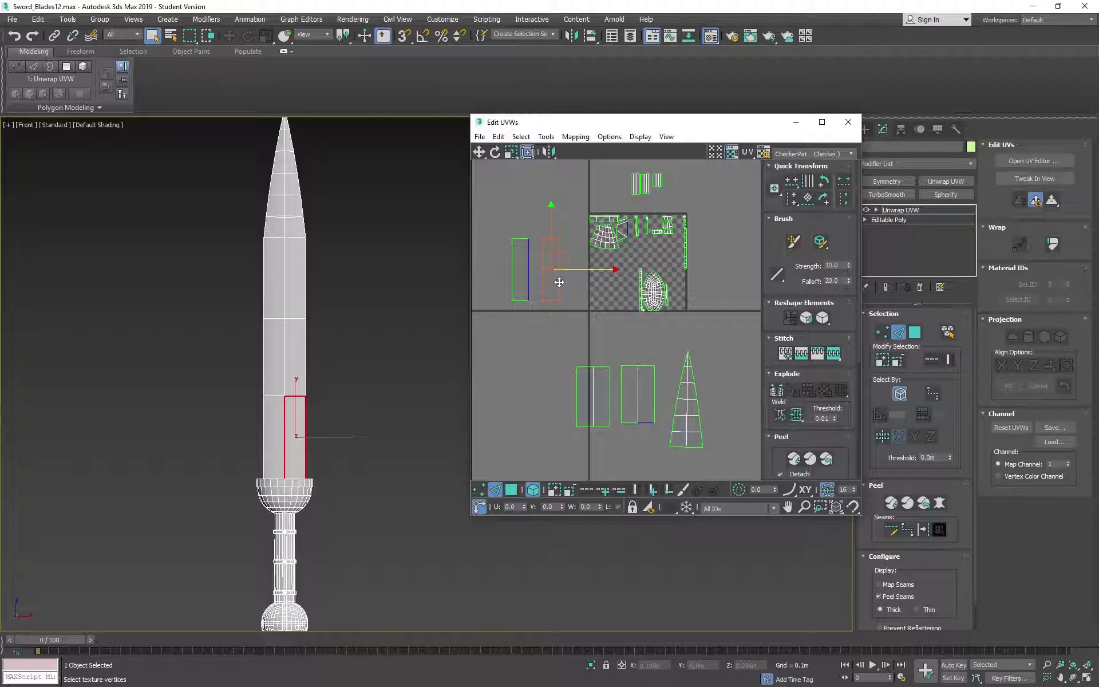
click(526, 286)
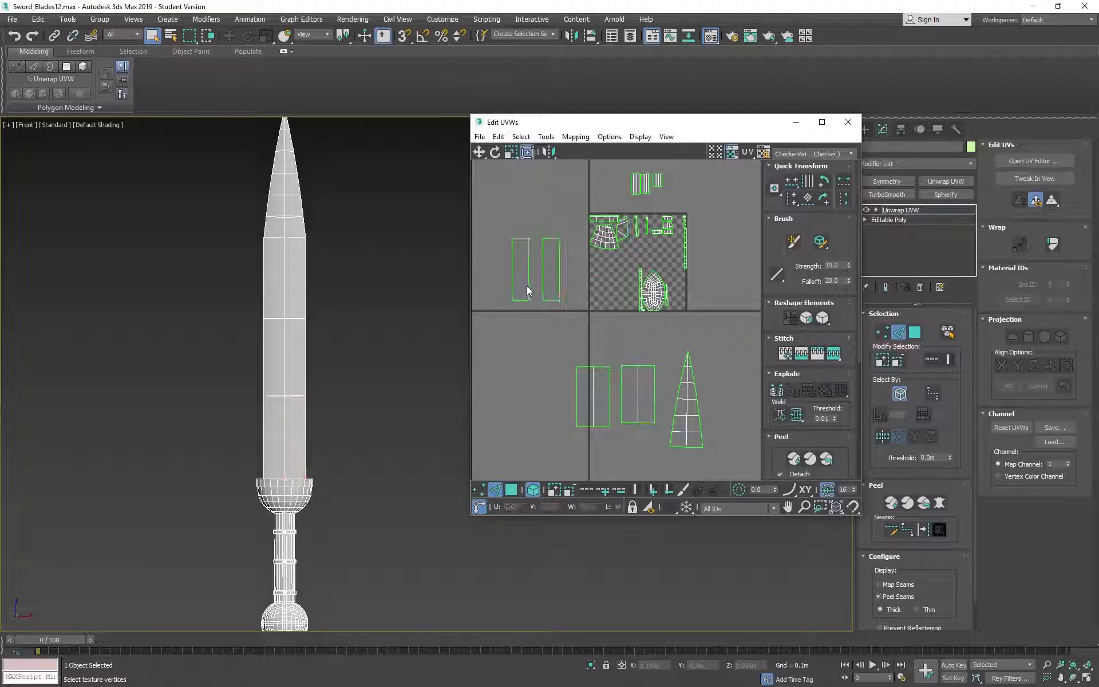
- Mirror the right-half shell above the guard horizontally and stitch it to the left-half shell along the blade's centre edge
click(556, 299)
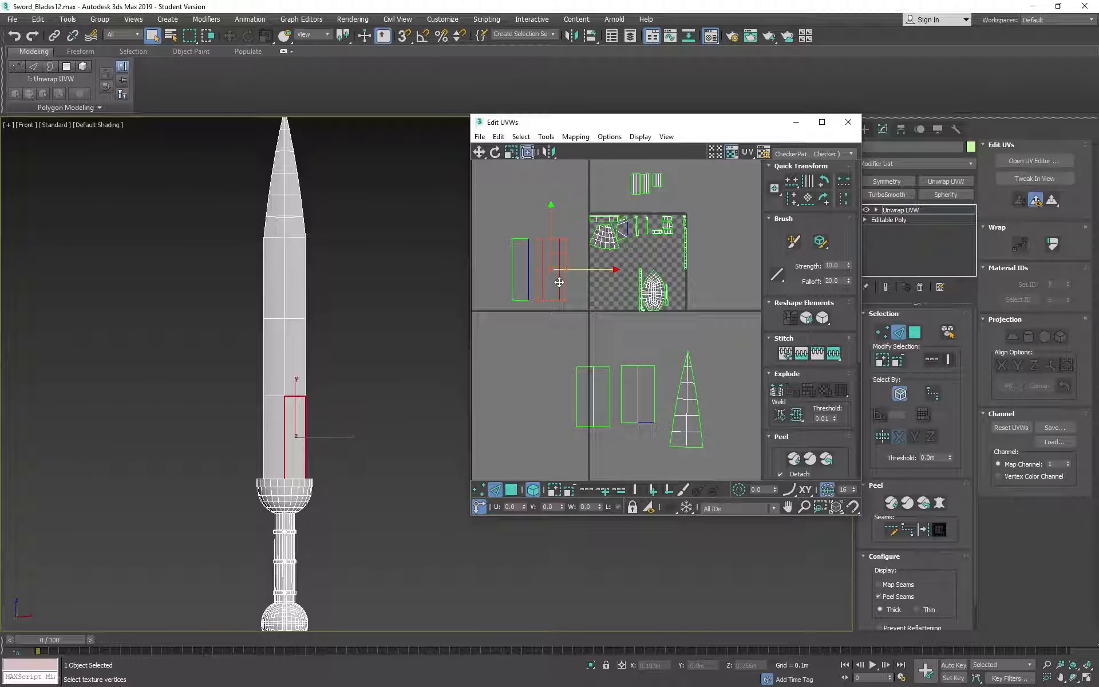
click(548, 152)
click(541, 275)
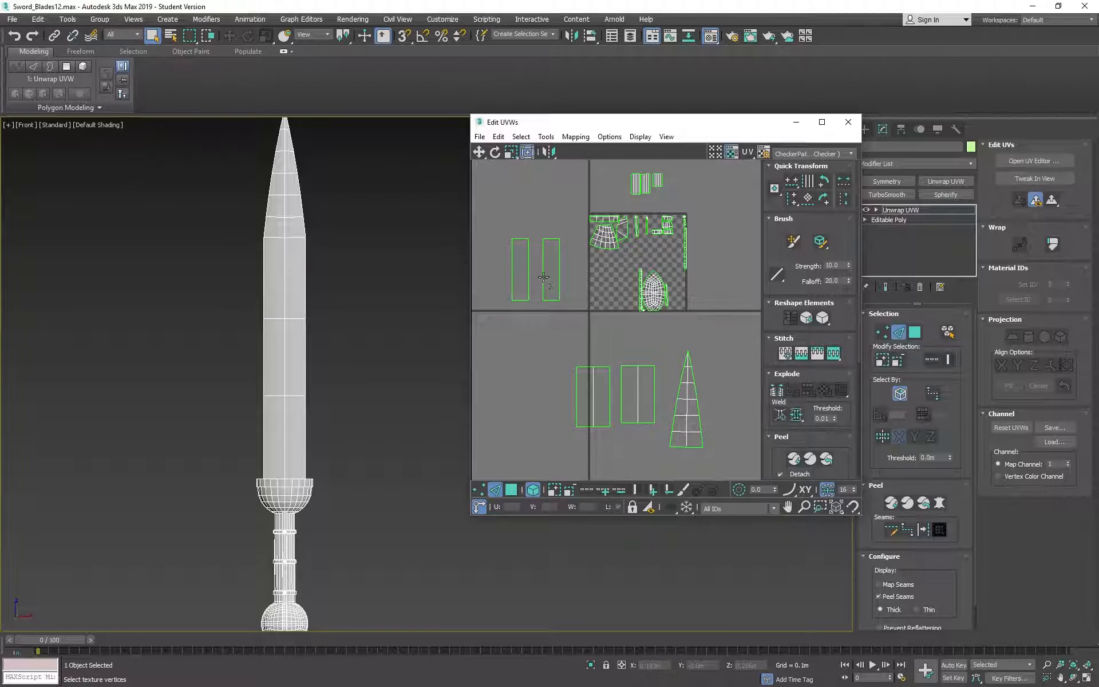
click(545, 278)
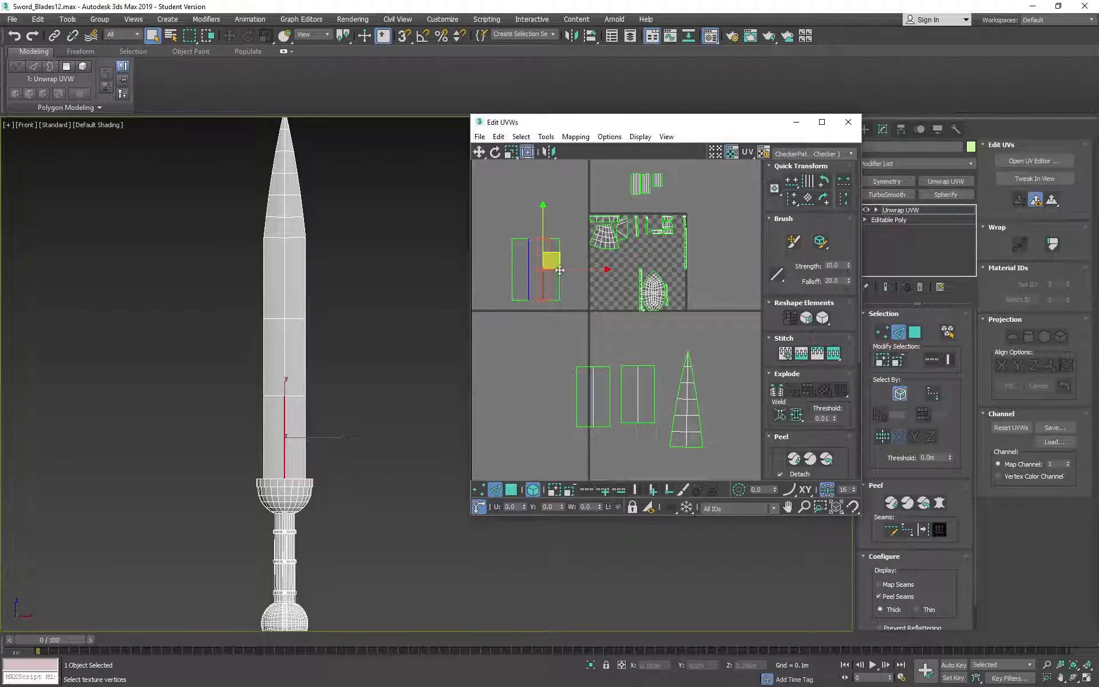
right_click(560, 270)
click(834, 355)
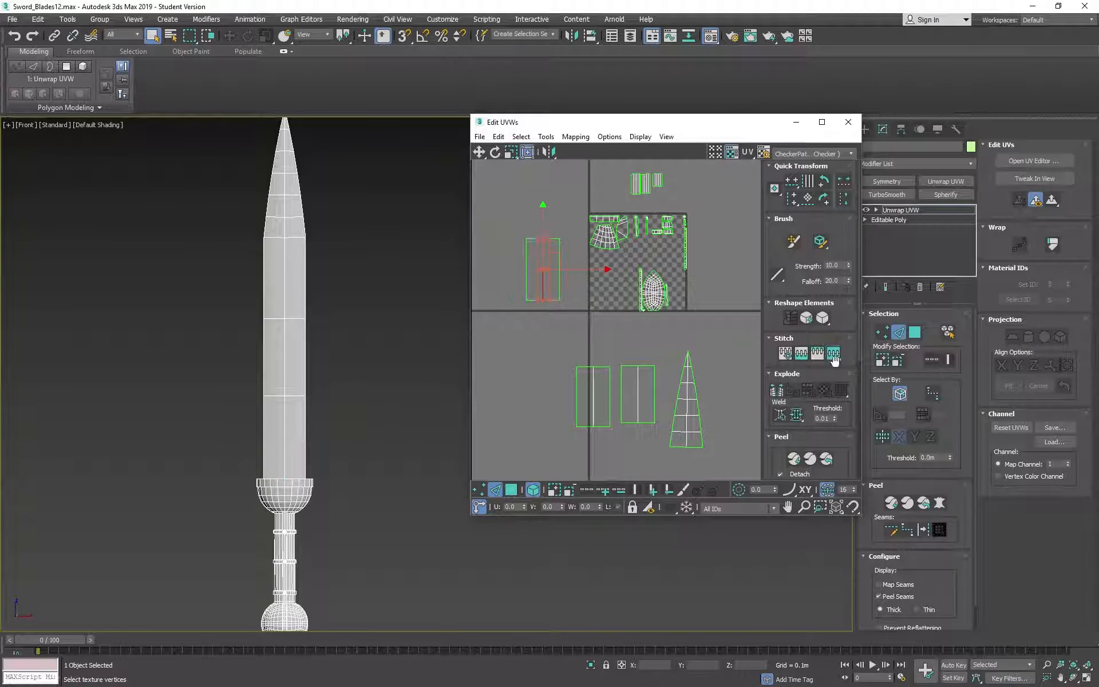
- Move the newly stitched shell from above the guard down into the row beside the other stitched blade shells
middle_drag(599, 281, 589, 242)
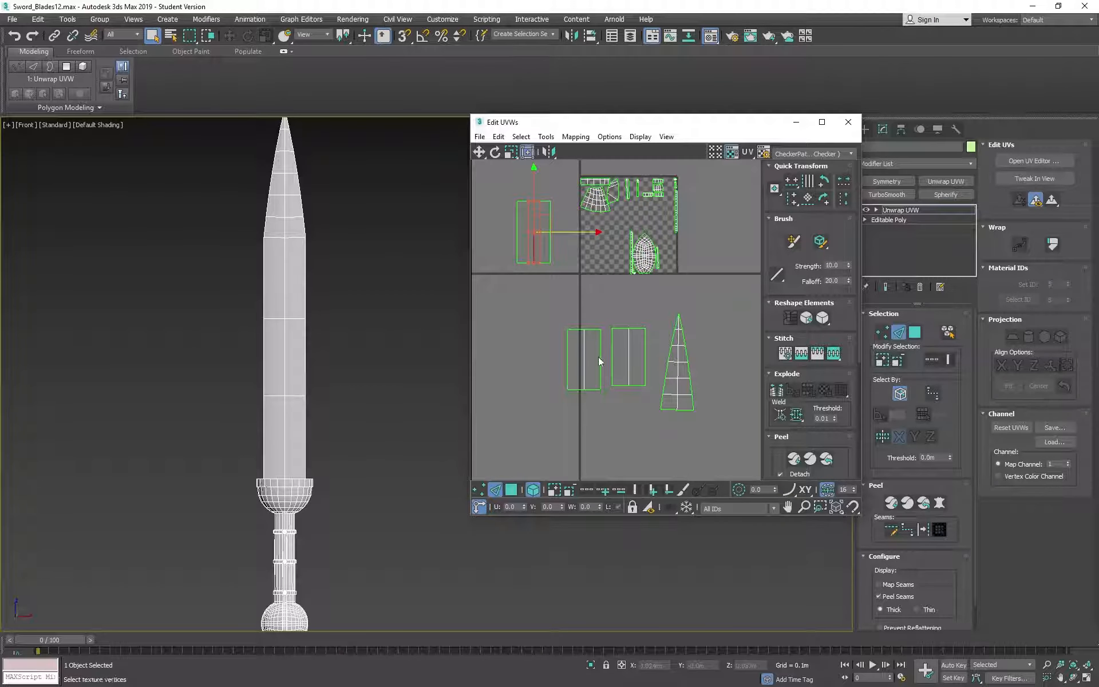
click(541, 223)
drag(541, 224, 556, 349)
middle_drag(686, 355, 596, 328)
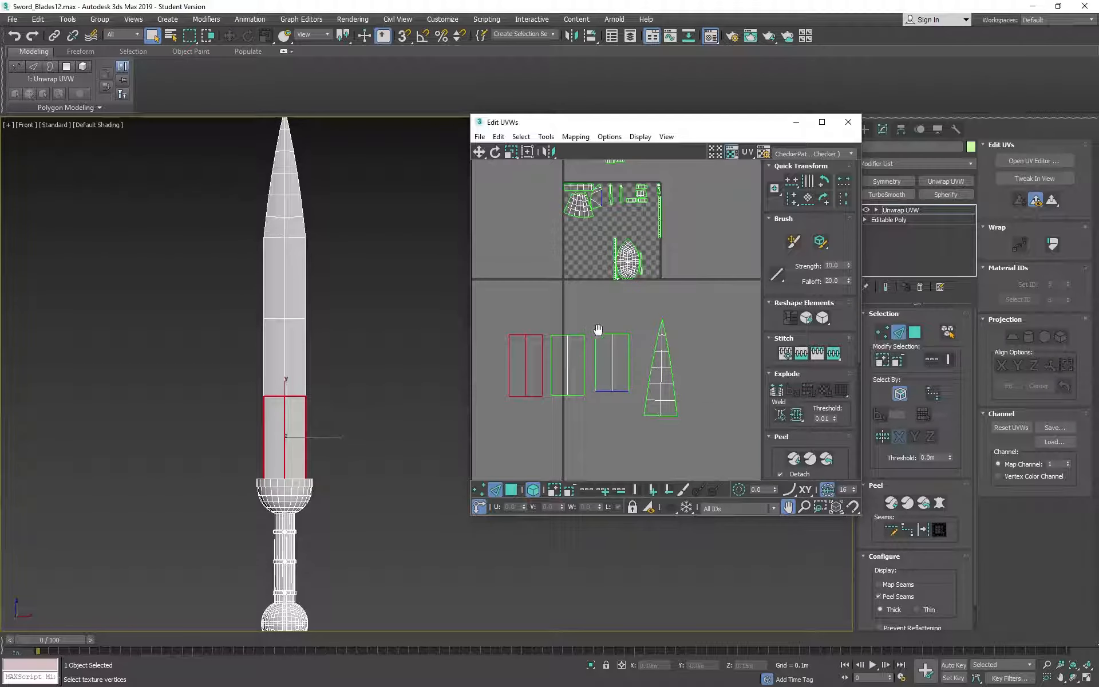
scroll(634, 274, down, 3)
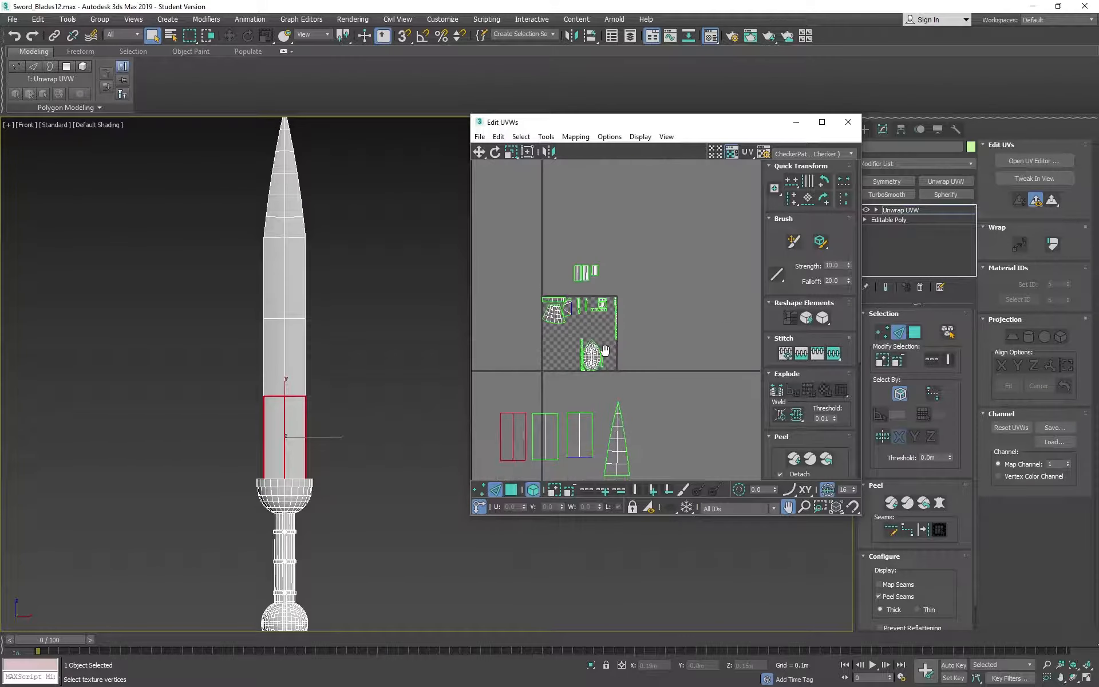
scroll(630, 269, up, 4)
middle_drag(627, 246, 670, 194)
scroll(664, 198, down, 1)
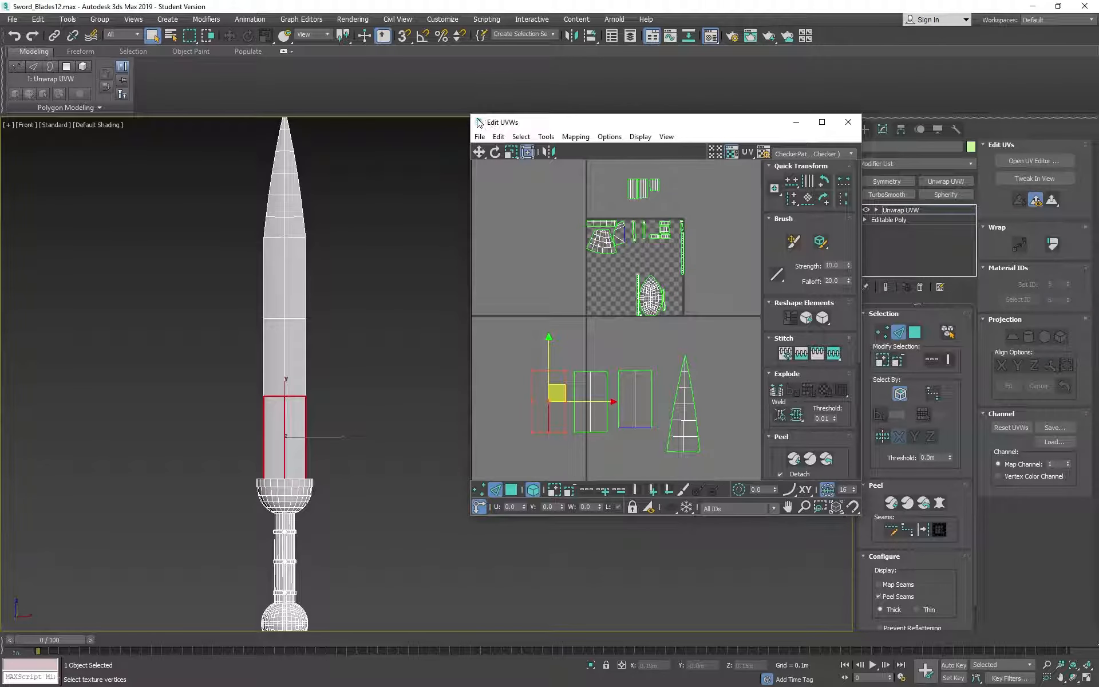
- Enlarge the UV editor window in both directions and shift the viewport so the whole sword stays visible beside it
drag(471, 115, 310, 1)
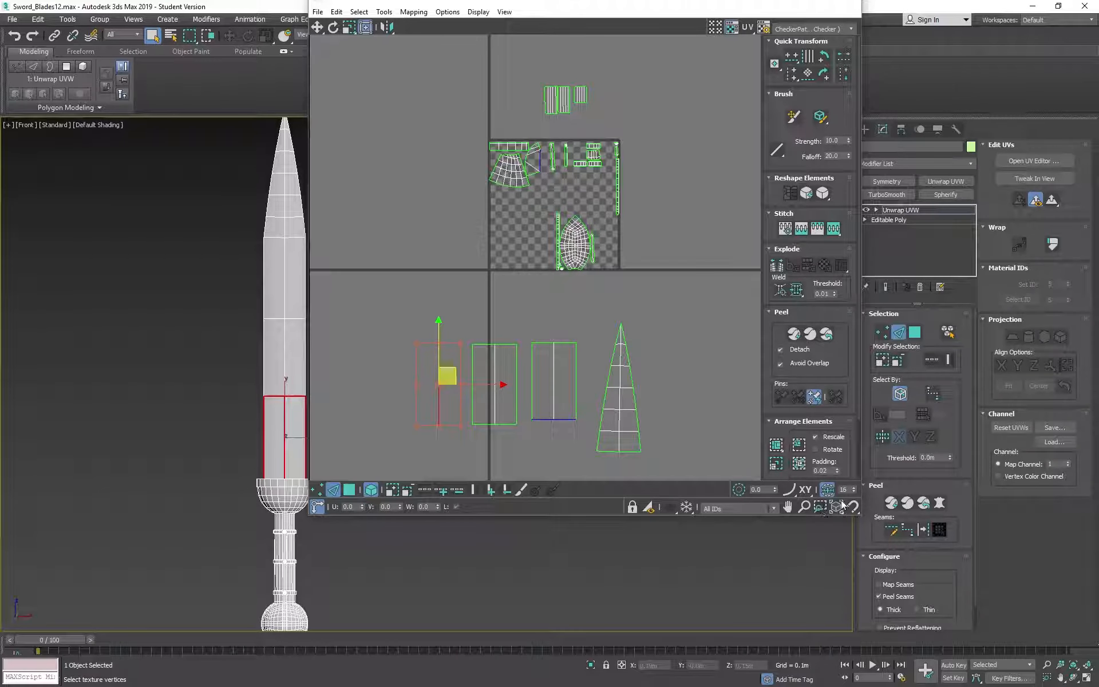
drag(861, 517, 1039, 617)
middle_drag(589, 247, 573, 246)
key(3)
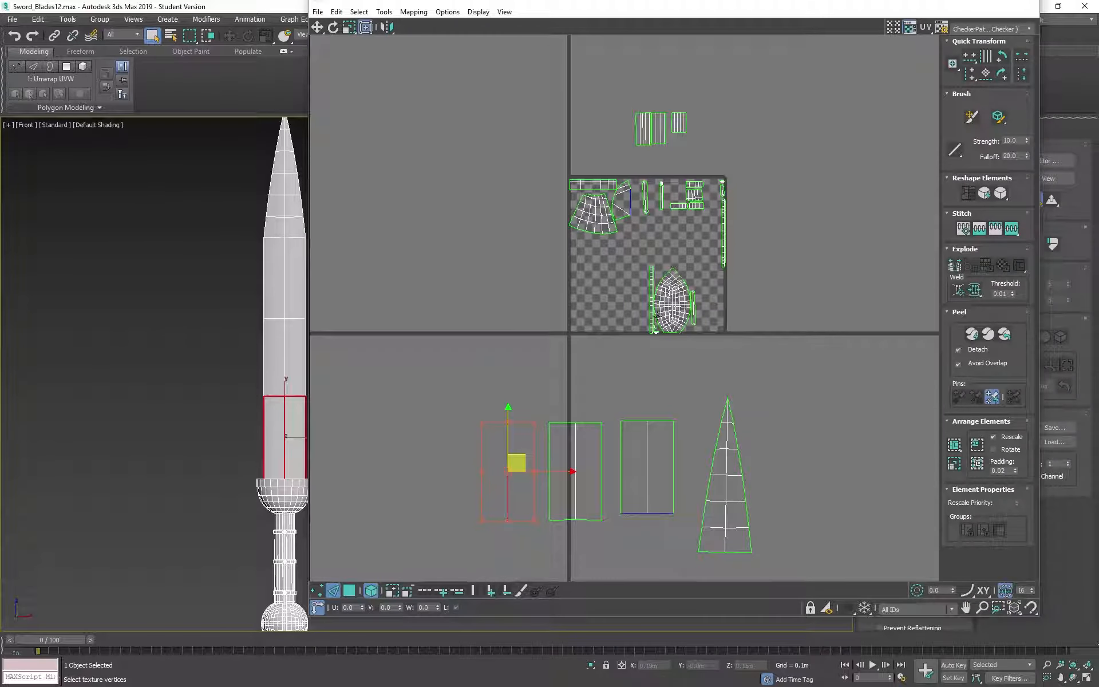
middle_drag(198, 311, 106, 315)
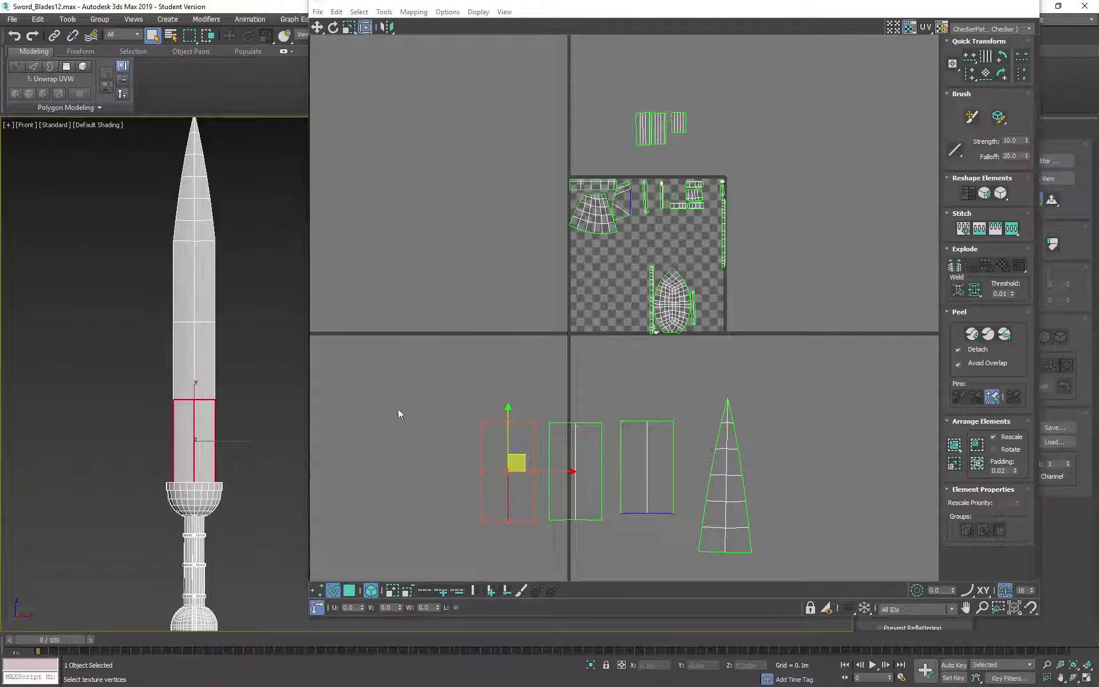
- Try pulling one of the overlapping pommel-half shells out to either side, and undo each move
middle_drag(653, 359, 670, 363)
click(689, 302)
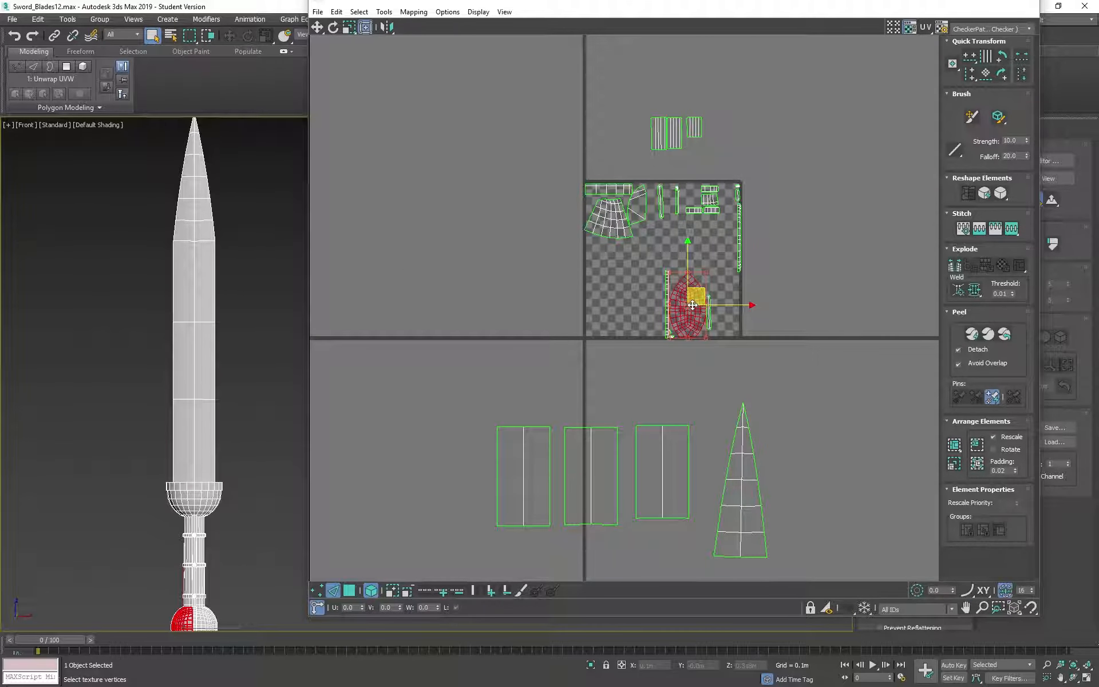
middle_drag(166, 487, 185, 330)
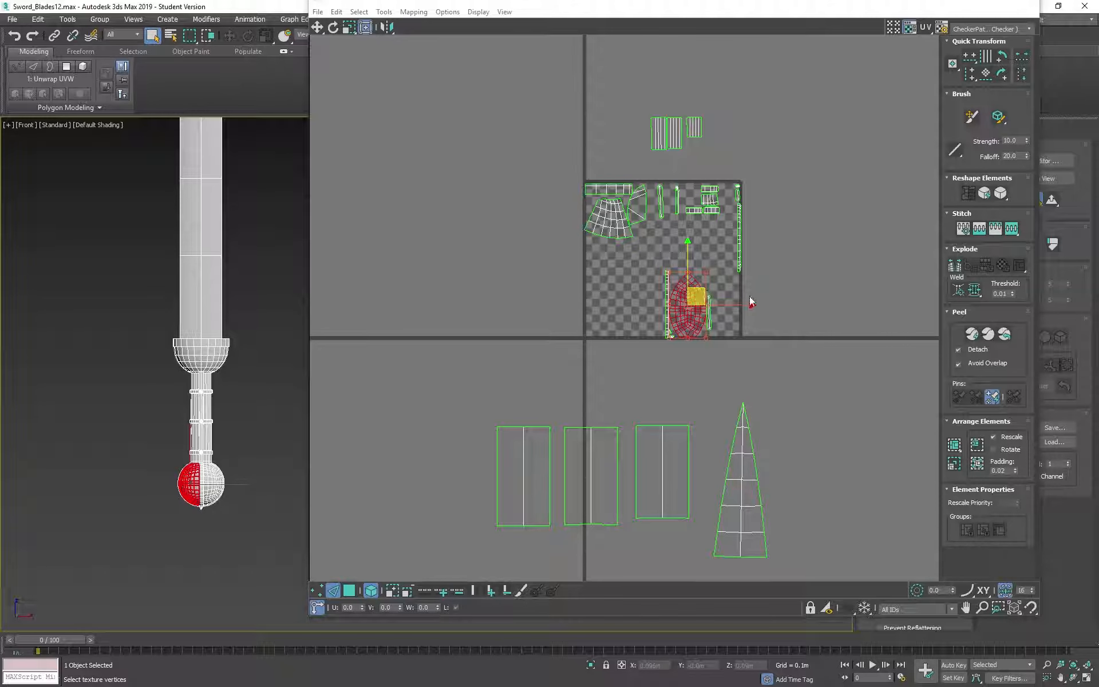
drag(739, 304, 644, 304)
click(246, 484)
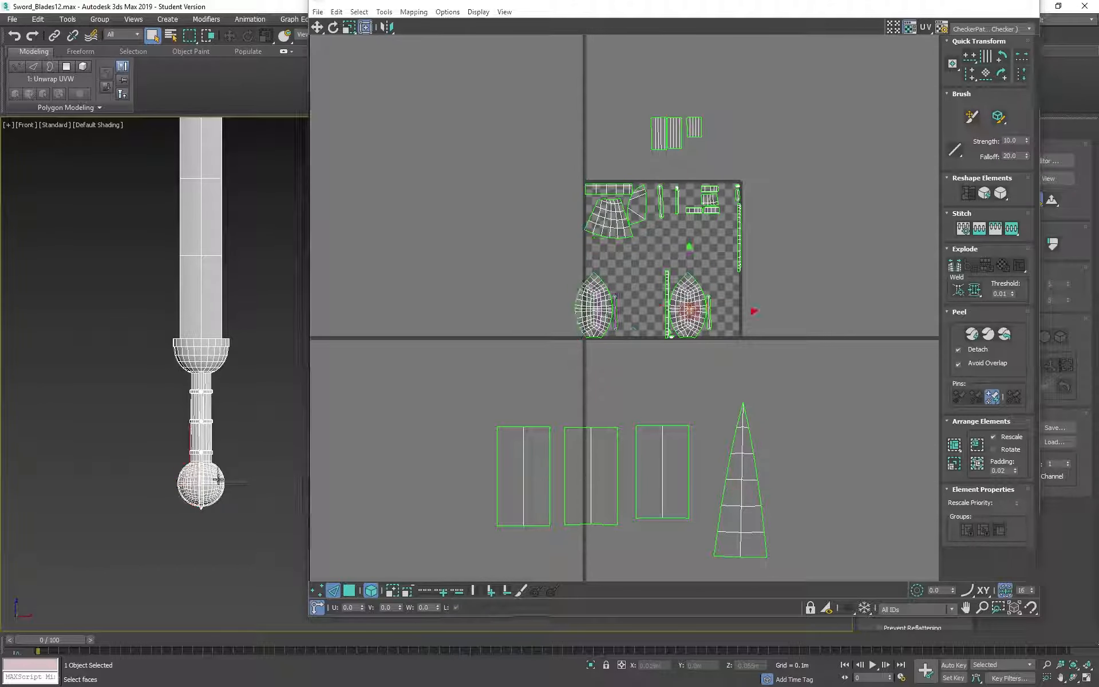
key(ctrl+z)
key(ctrl+z)
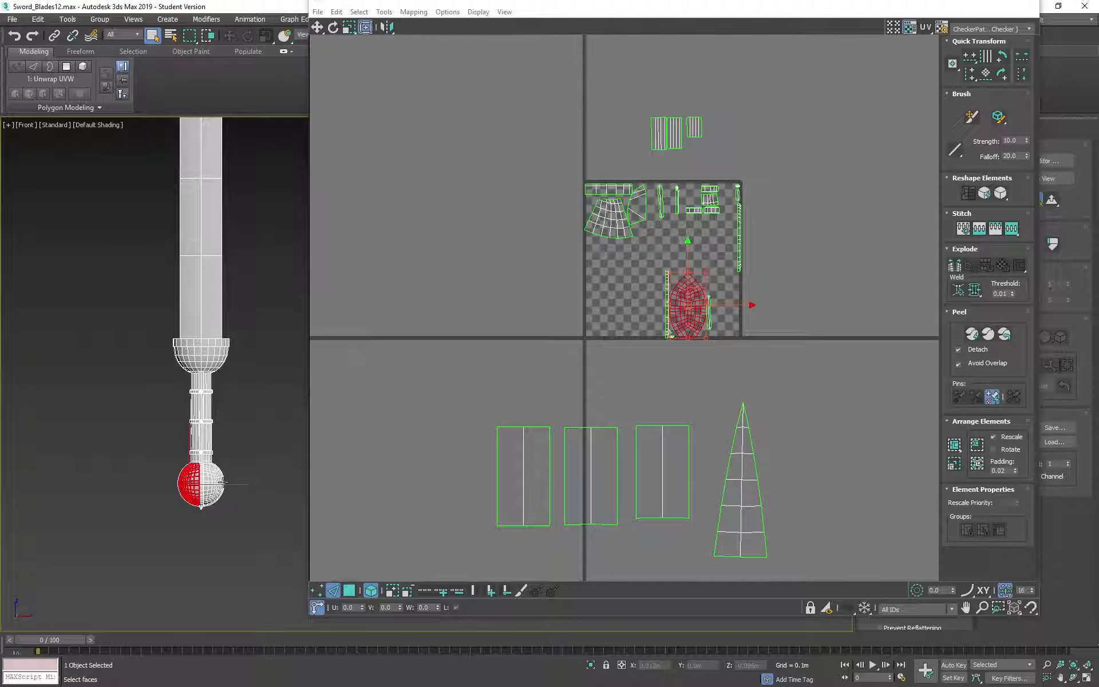
scroll(659, 321, up, 4)
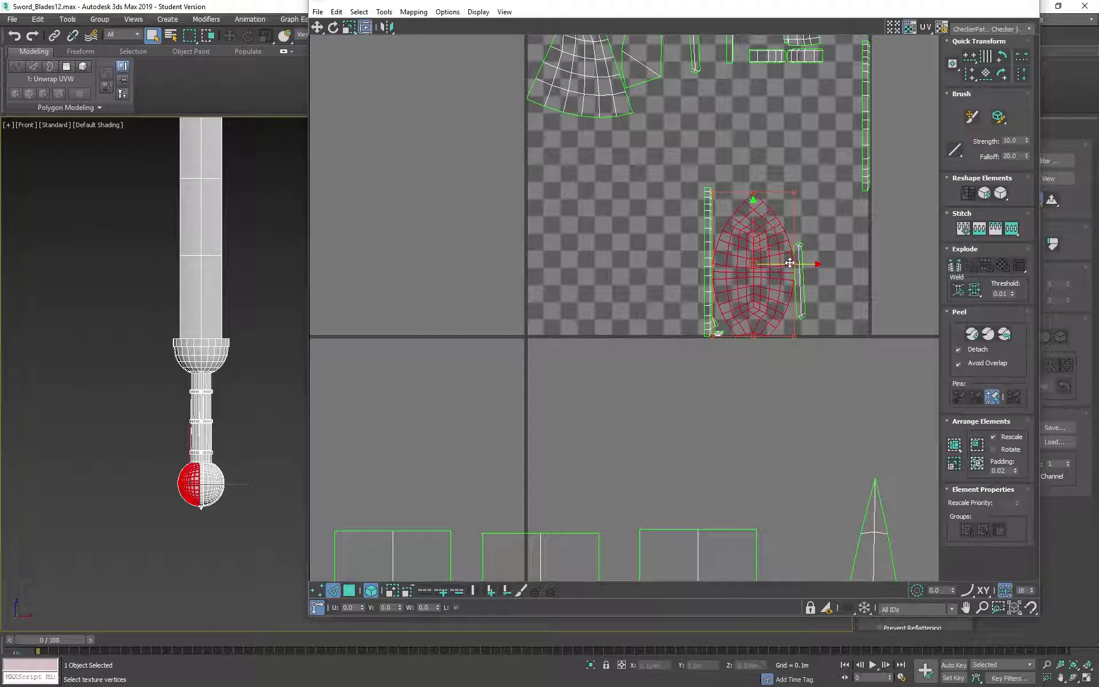
drag(790, 265, 910, 263)
click(784, 315)
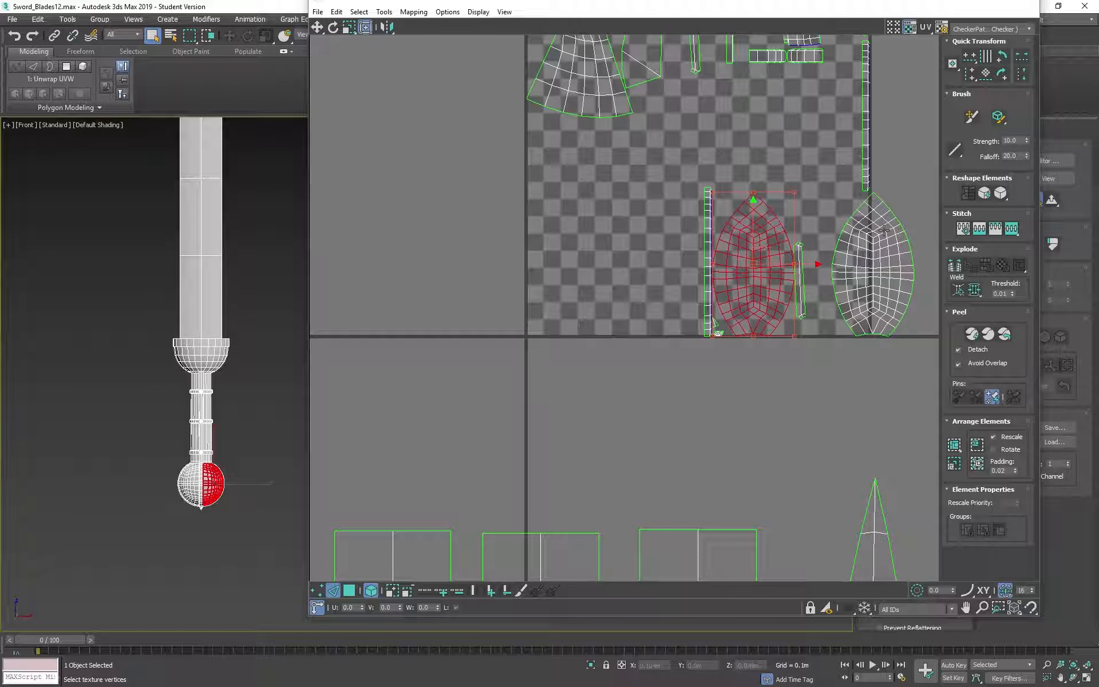
key(ctrl+z)
key(ctrl+z)
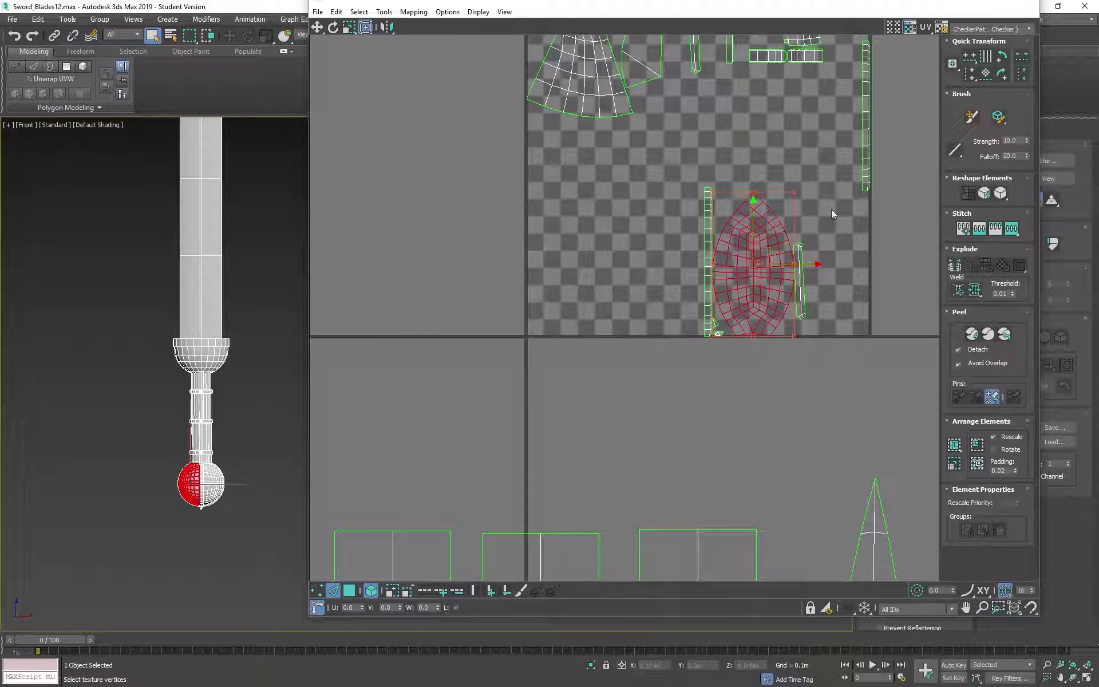
- Move one of the two overlapping narrow pommel strip shells horizontally away from its twin, into the empty area clear of the pommel shell
middle_drag(891, 240, 841, 283)
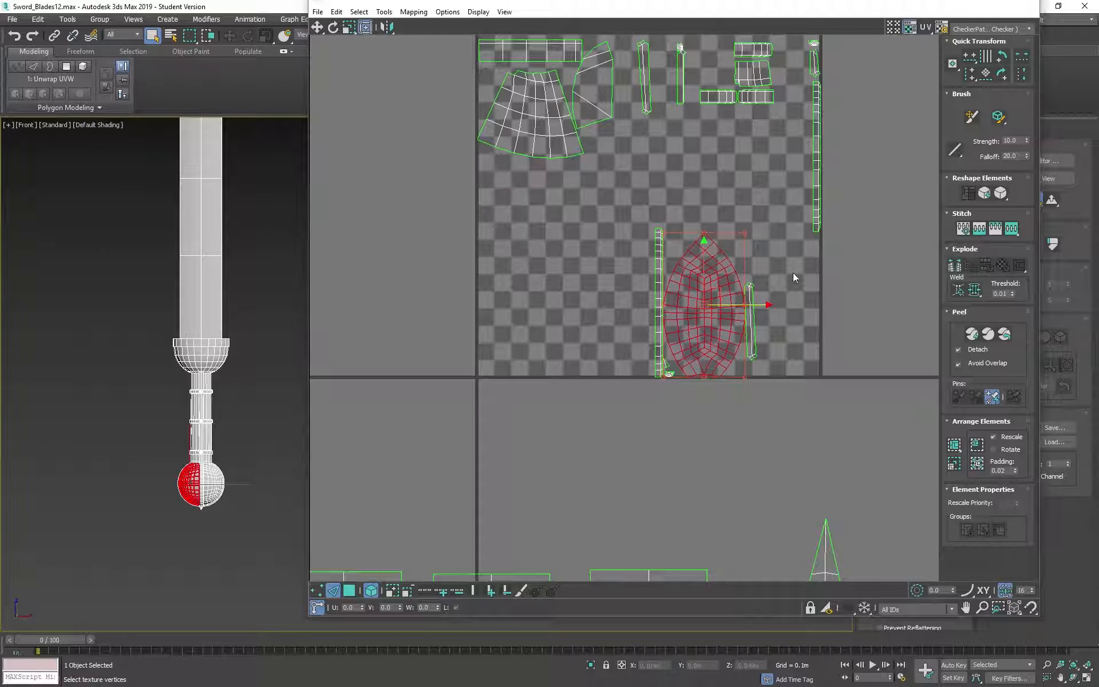
click(662, 274)
click(659, 267)
drag(659, 267, 590, 268)
drag(703, 305, 595, 299)
key(ctrl+z)
drag(722, 302, 610, 302)
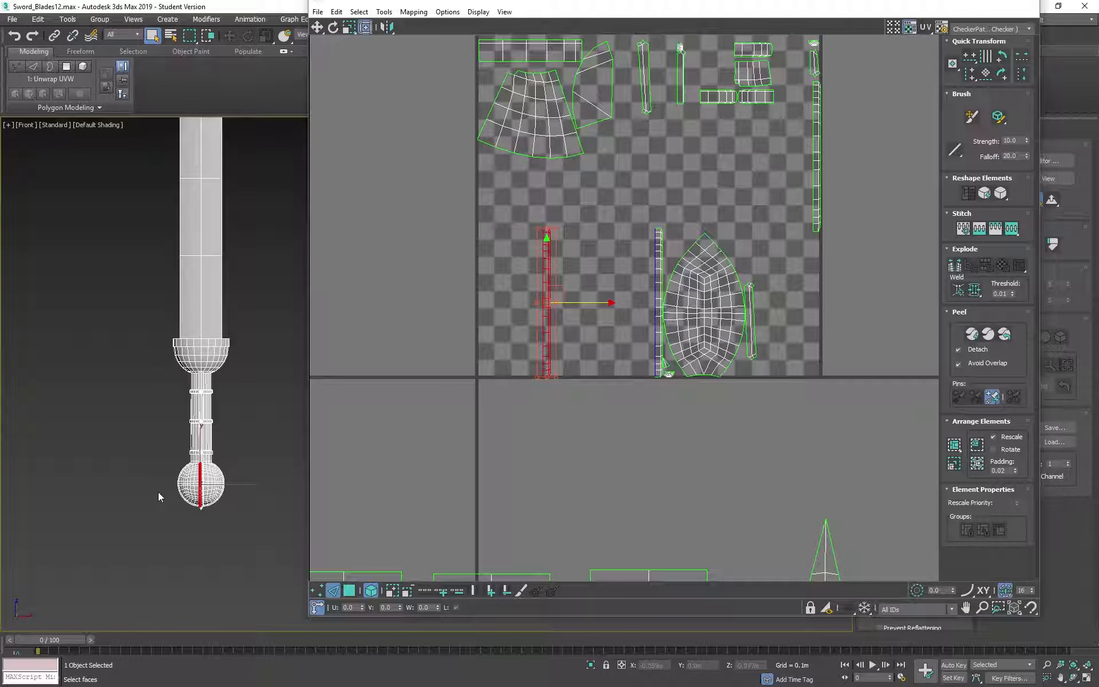
- Check on the model where the separated pommel strip runs and which of its ends meets the pommel's tip
scroll(184, 487, up, 4)
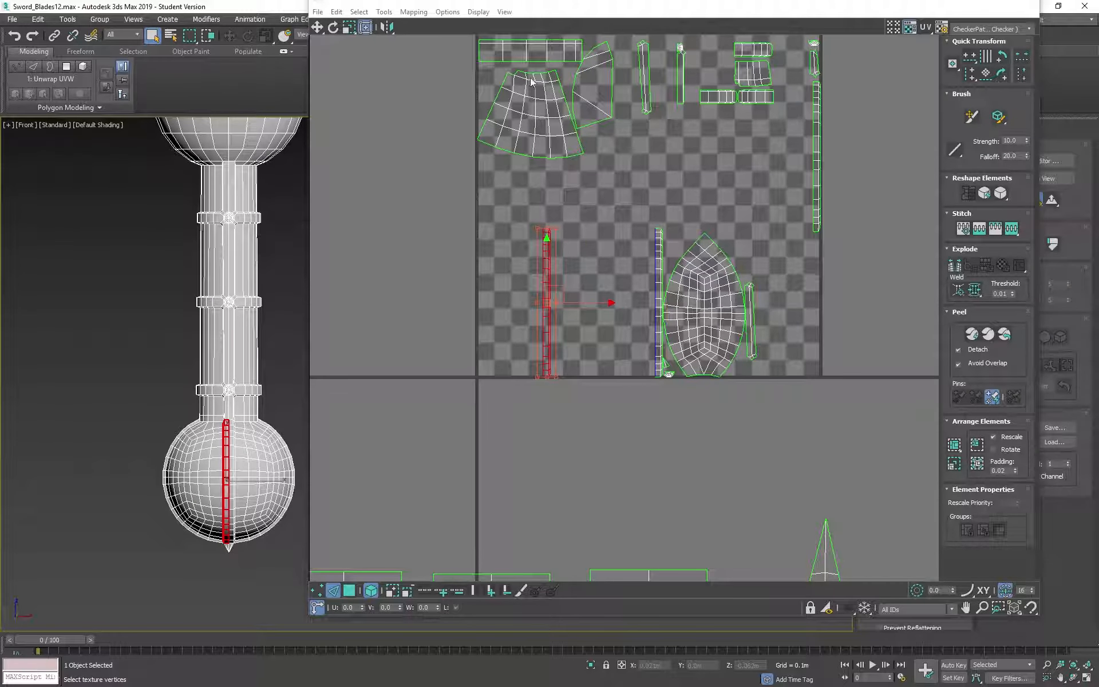
click(555, 301)
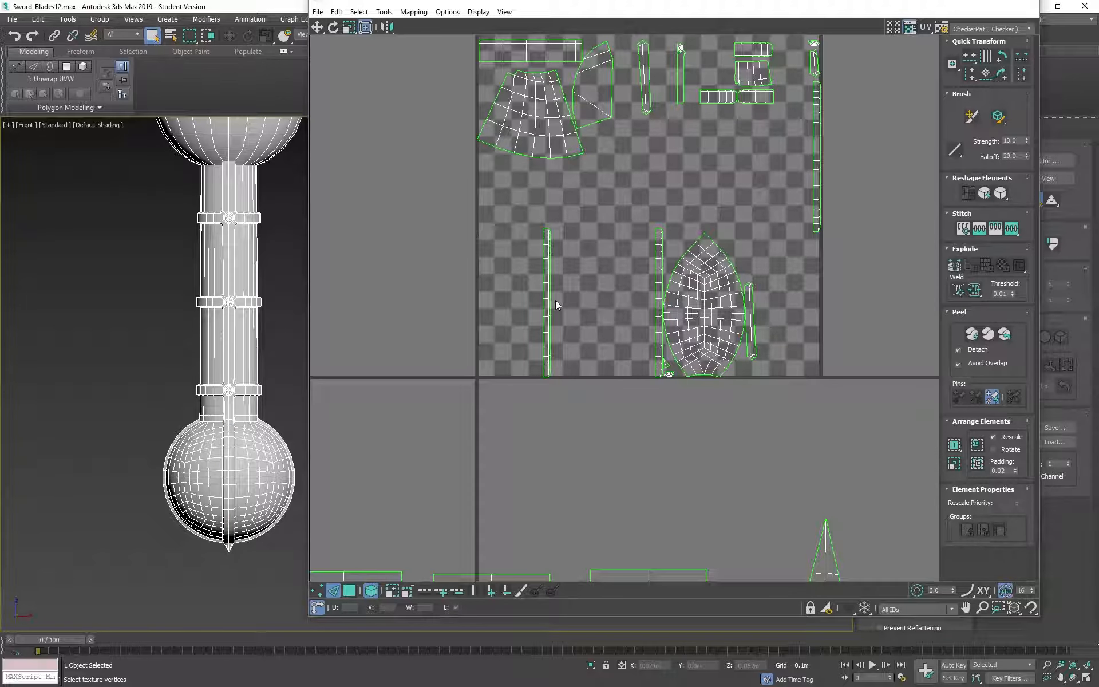
click(548, 229)
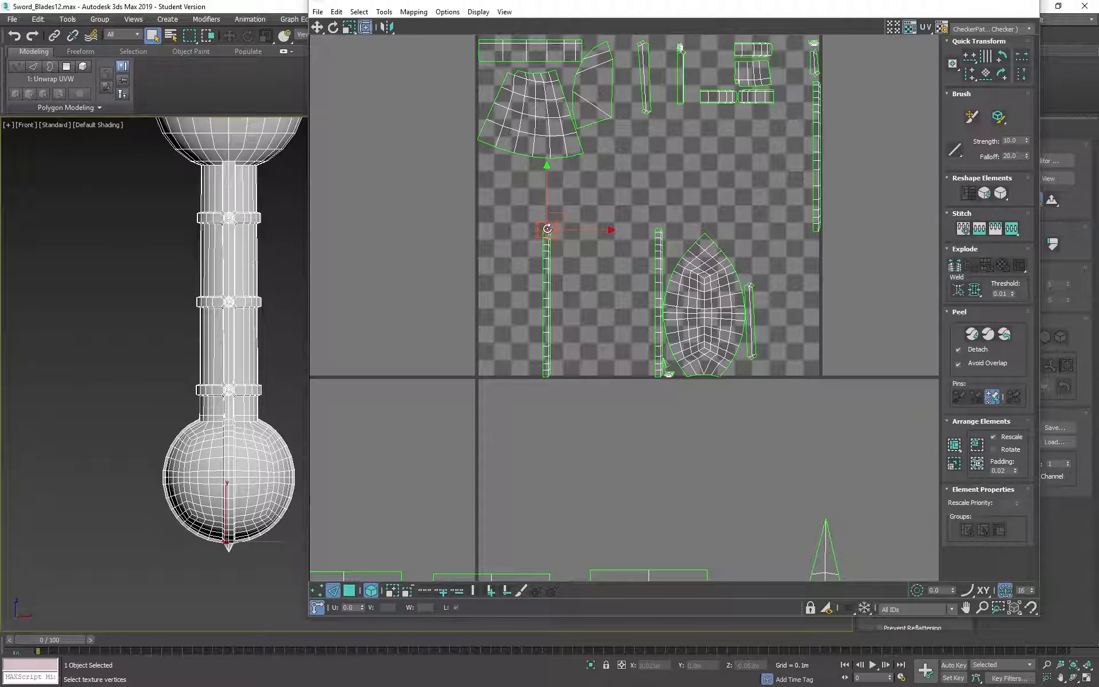
alt+middle_drag(222, 564, 222, 470)
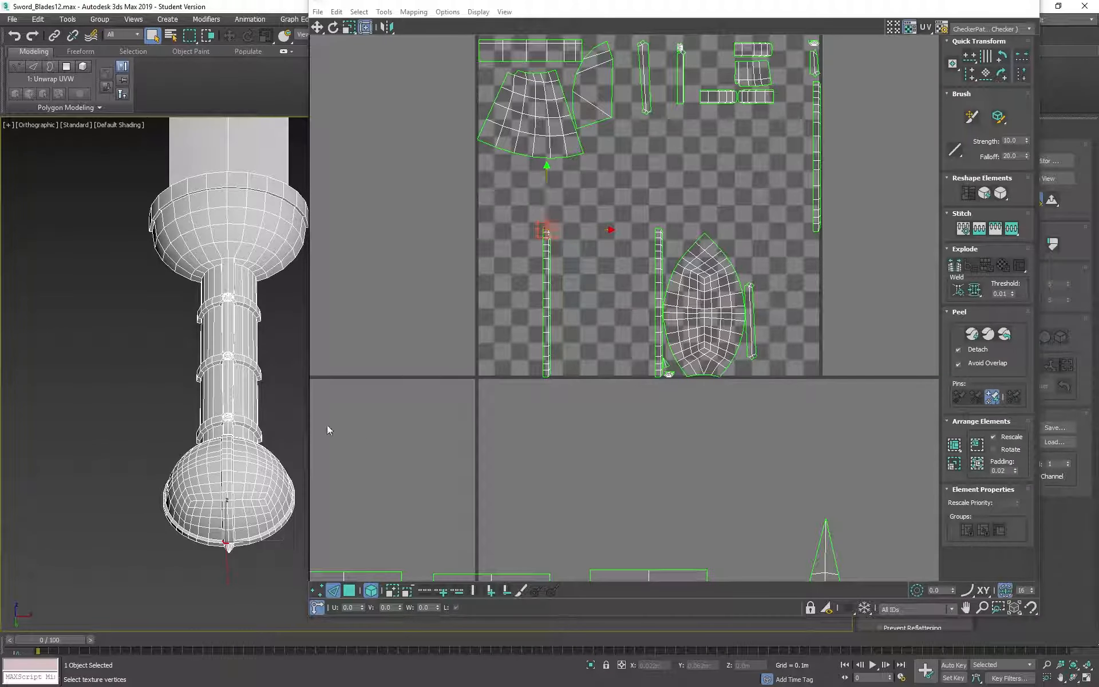
alt+middle_drag(271, 409, 270, 486)
- Rotate both narrow pommel strip shells by 180 degrees so that their ends match the model's orientation
click(548, 341)
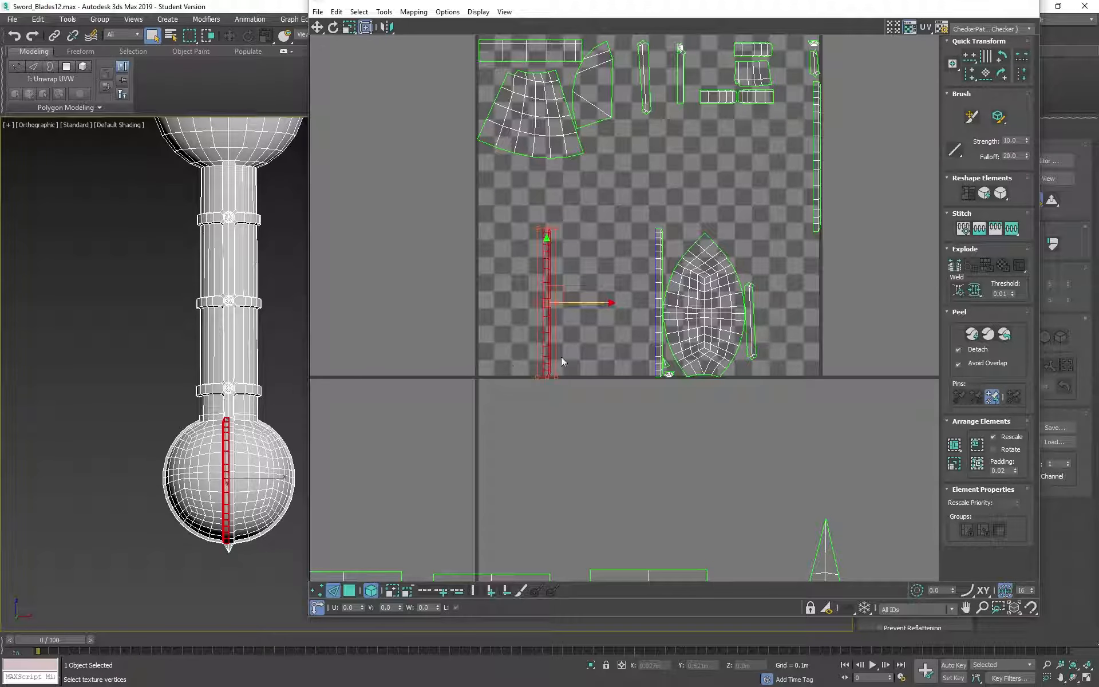
click(1007, 77)
click(1006, 77)
click(659, 250)
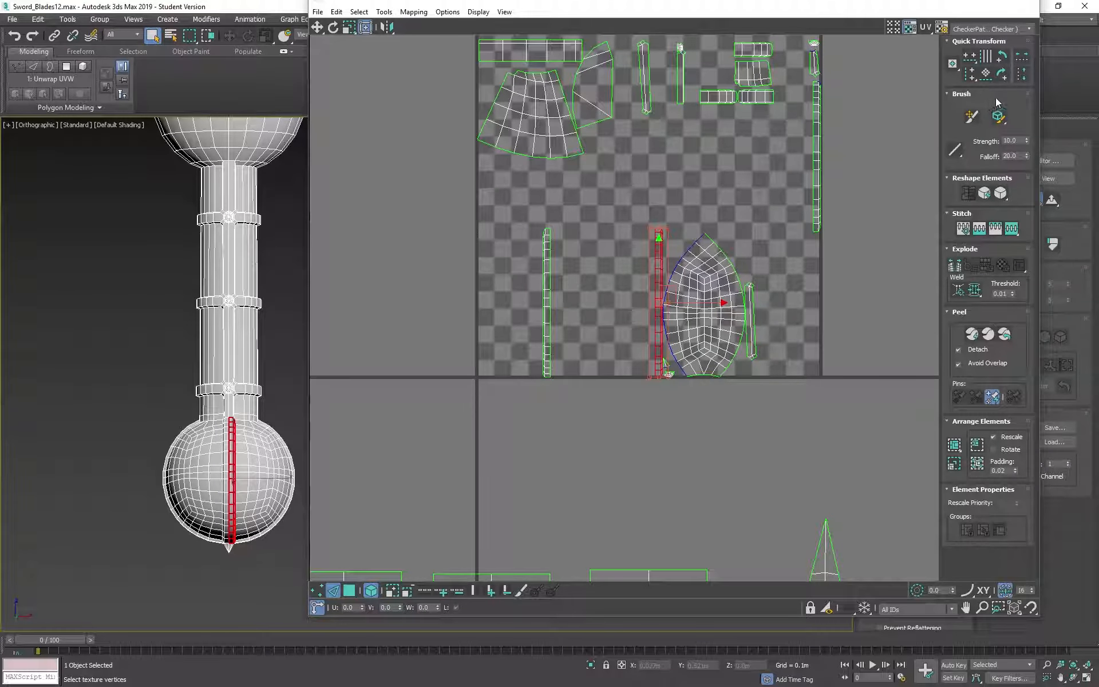
click(1002, 74)
click(1002, 74)
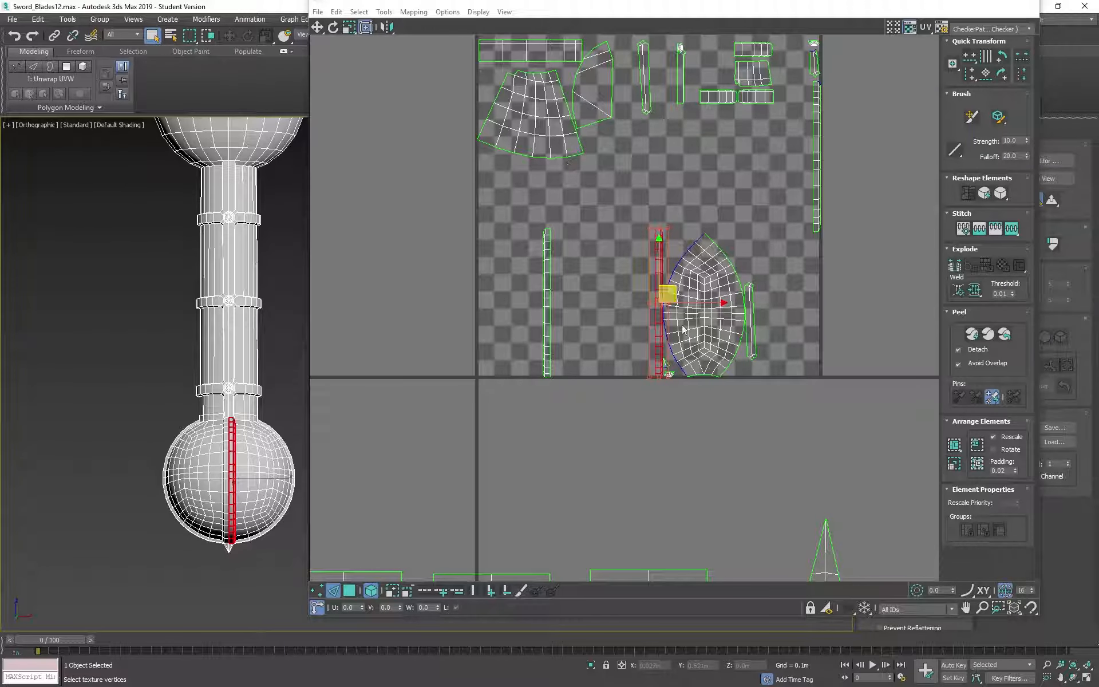
- Place the second pommel strip directly beside the first and stitch the two together along their shared centre edge
drag(698, 300, 599, 298)
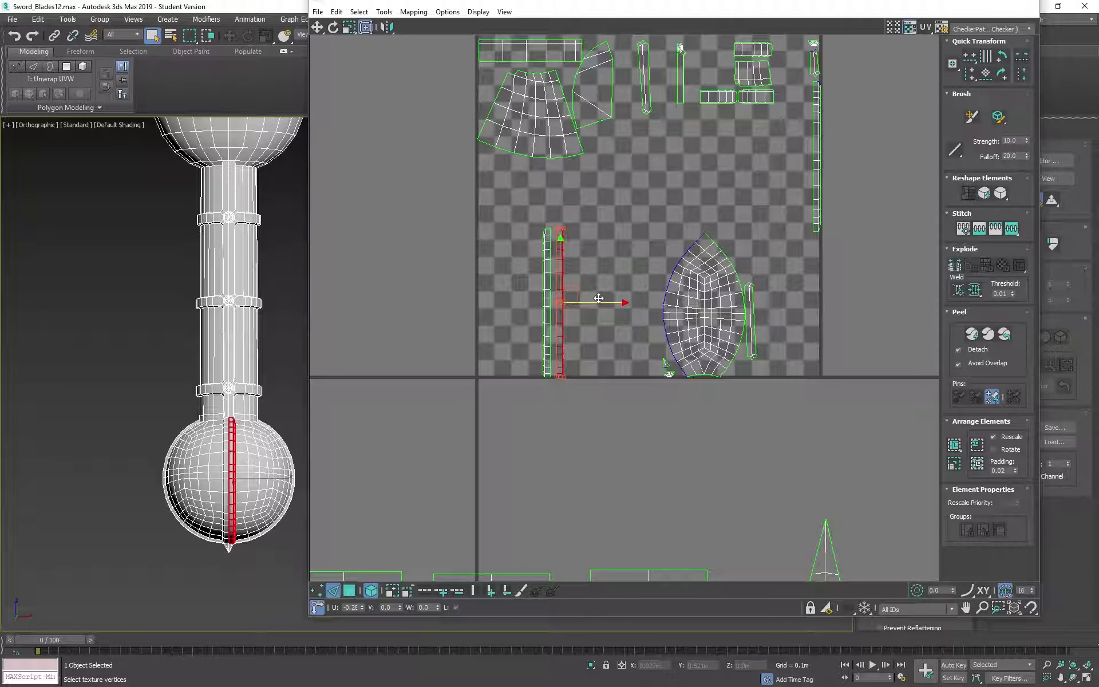
click(556, 286)
click(557, 286)
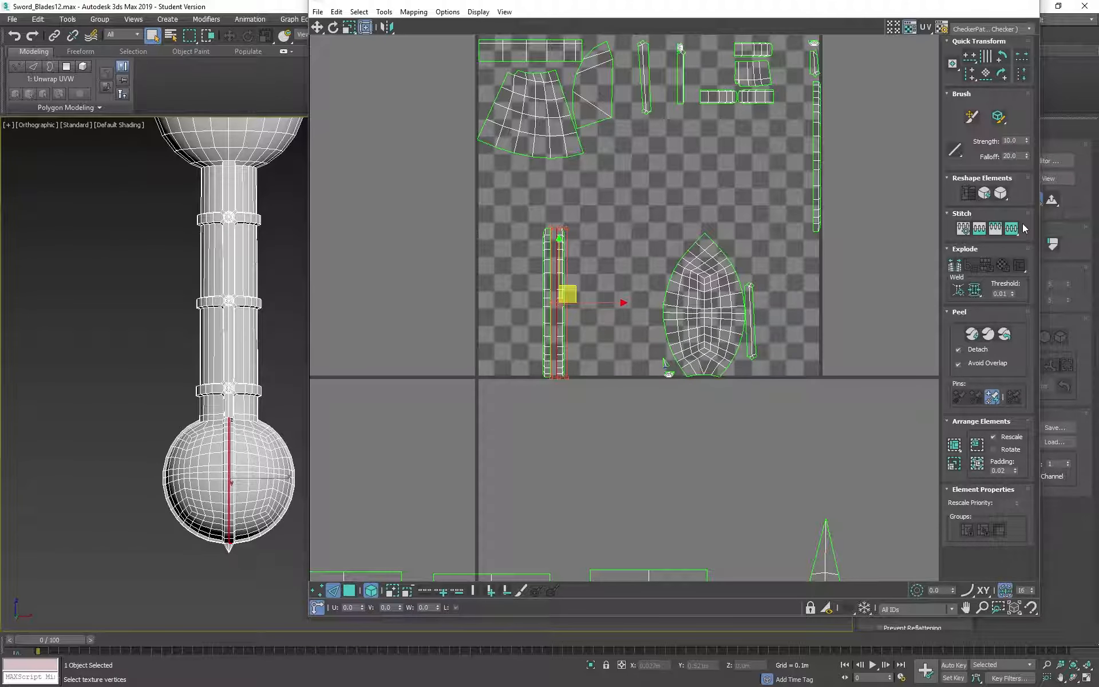
click(1012, 229)
- Separate the overlapping strip shells for the grip section between the upper two rings and check which half the moved shell covers
middle_drag(569, 207, 565, 385)
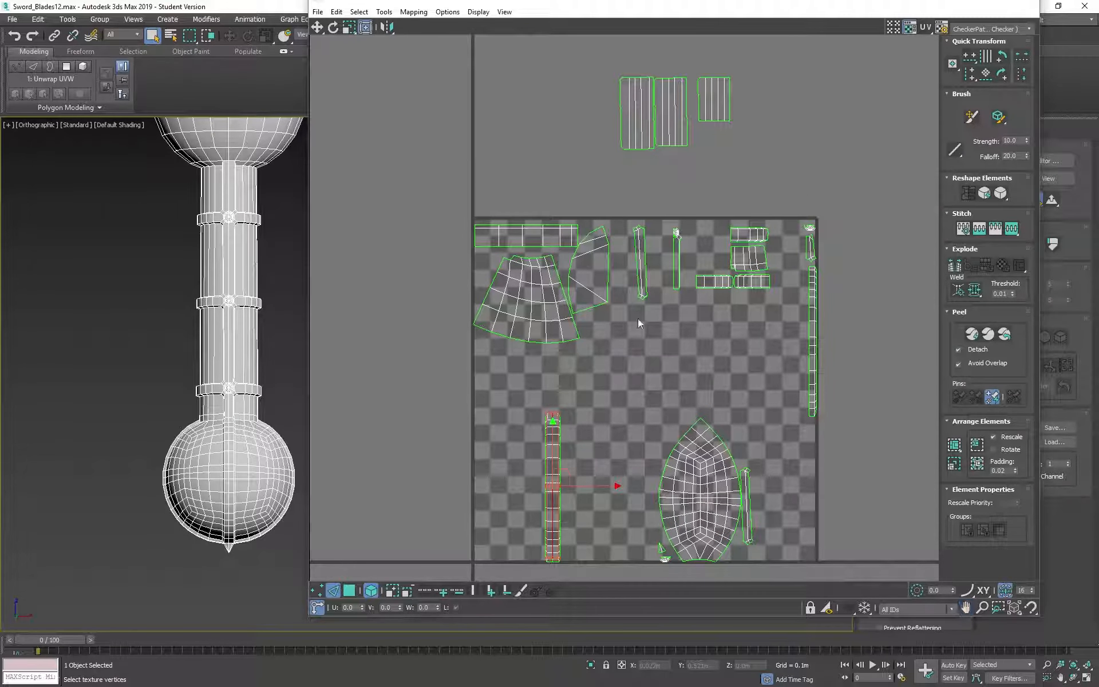
click(648, 289)
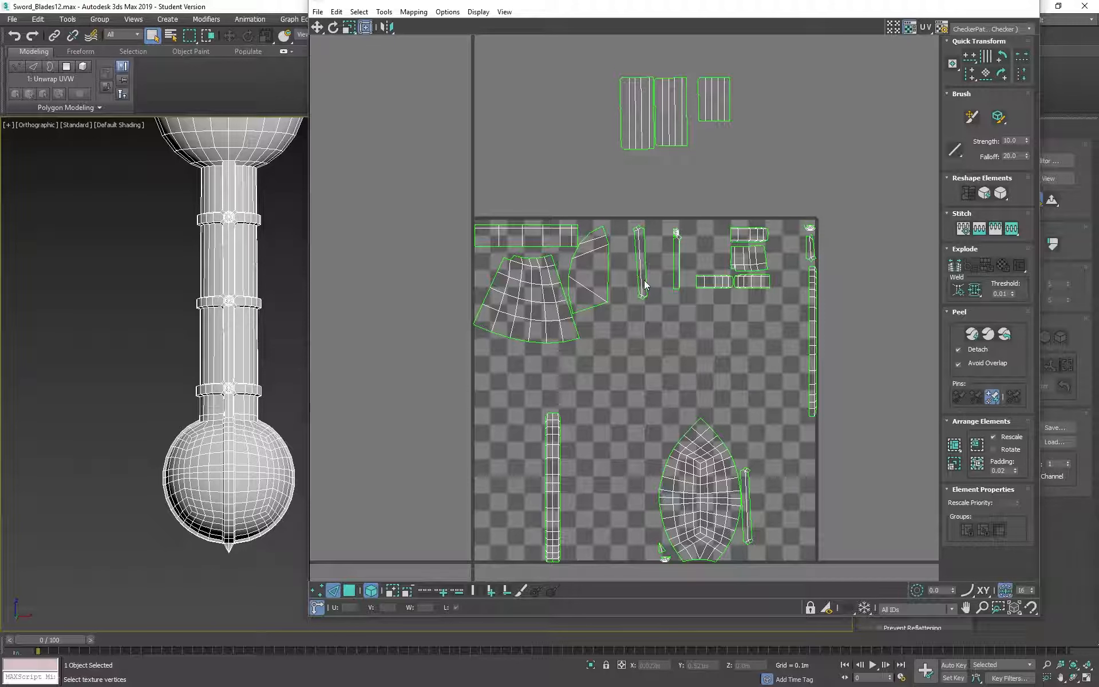
middle_drag(617, 273, 586, 300)
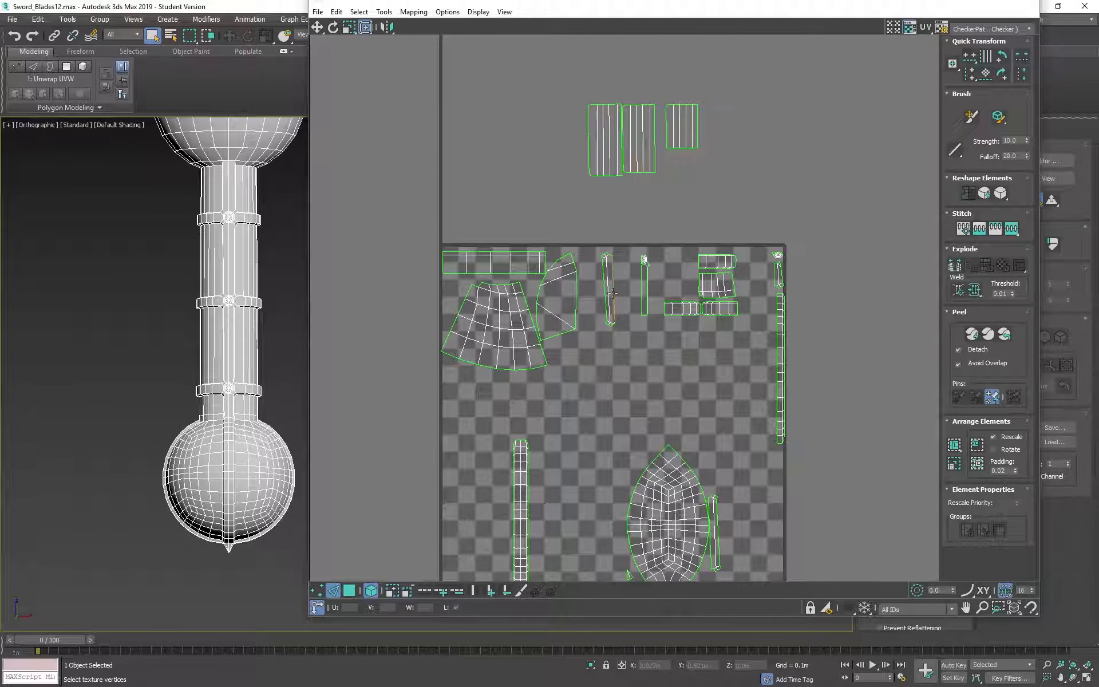
click(614, 293)
drag(633, 292, 619, 293)
scroll(193, 257, up, 3)
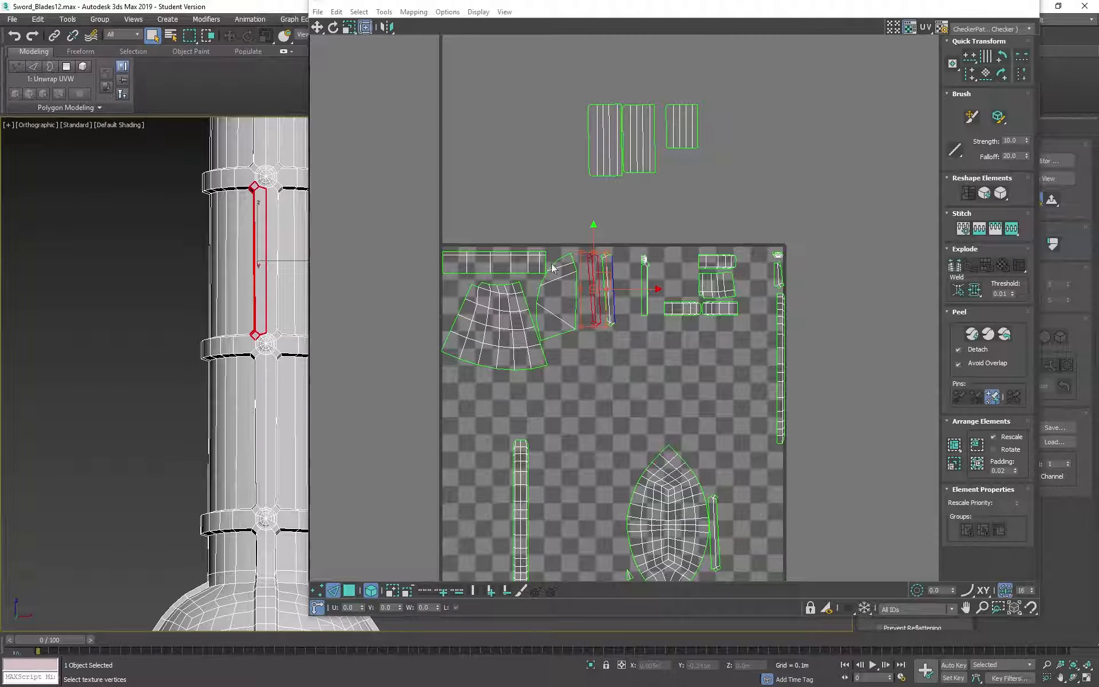
- Mirror the right-half grip strip horizontally, rotate it about 3 degrees to straighten it, and stitch it to the left half along the centre edge
click(618, 321)
click(613, 314)
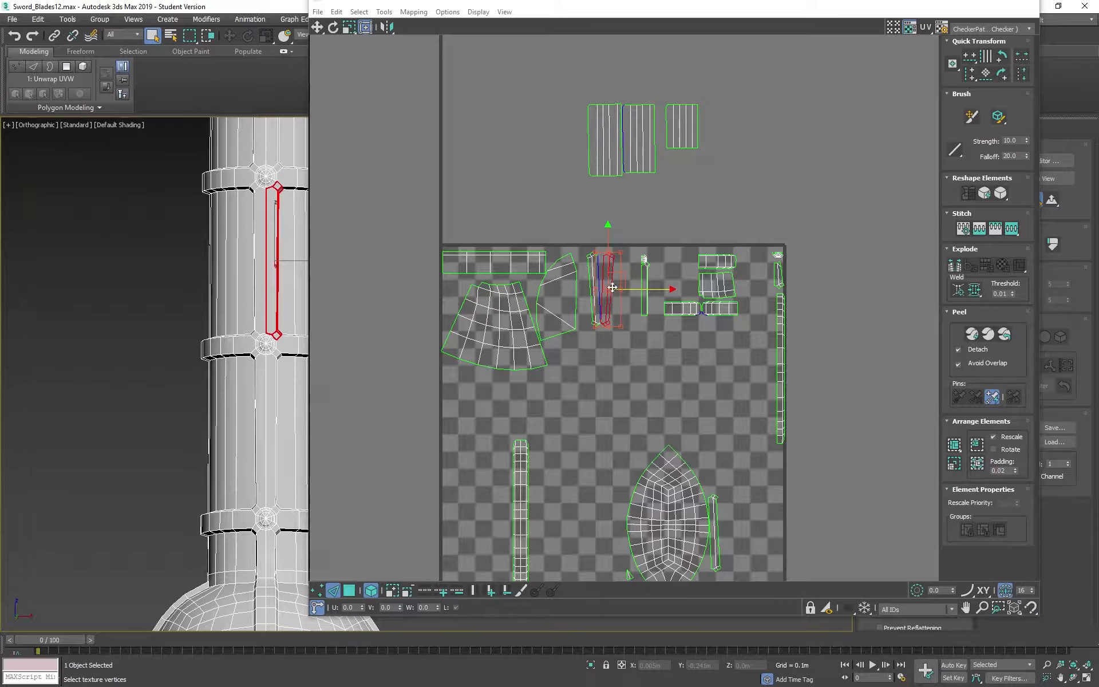
scroll(613, 287, up, 4)
drag(651, 346, 656, 343)
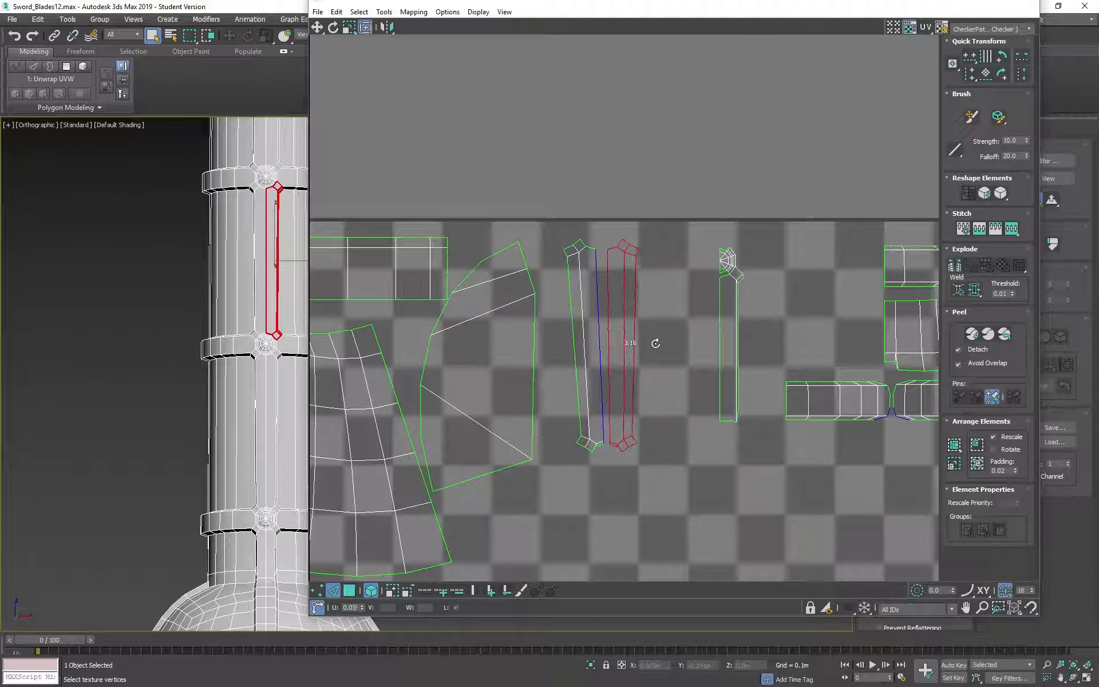
click(610, 411)
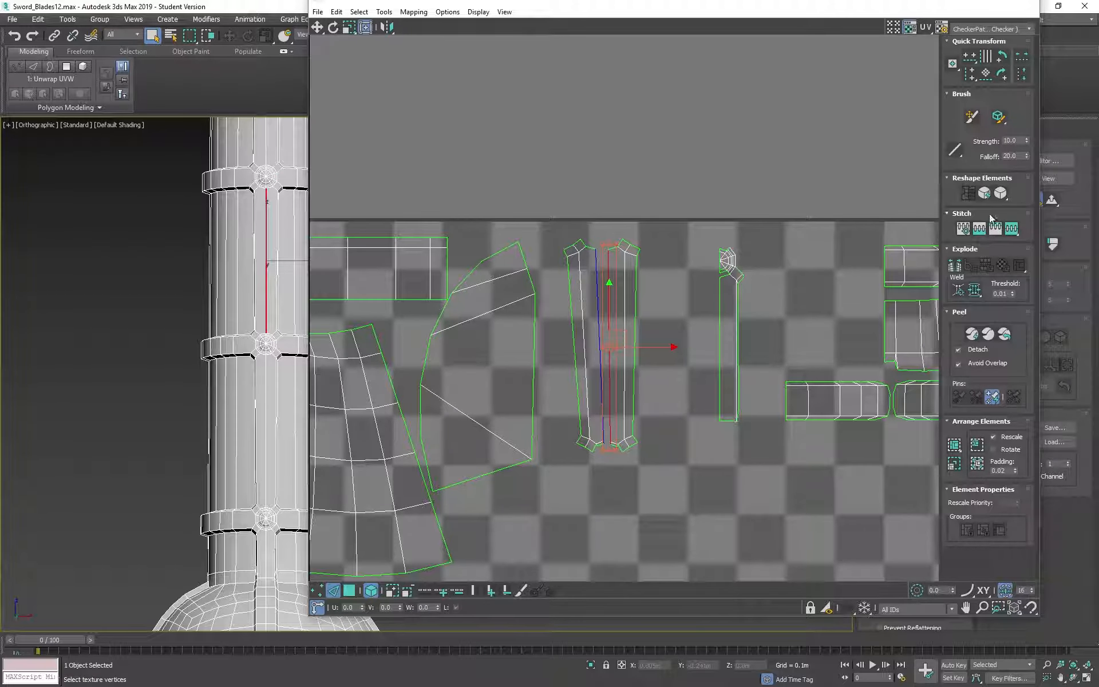
- Move one of the two overlapping grip strip shells with the half-round stud sideways, clear of its twin and the stitched strip
scroll(544, 395, down, 5)
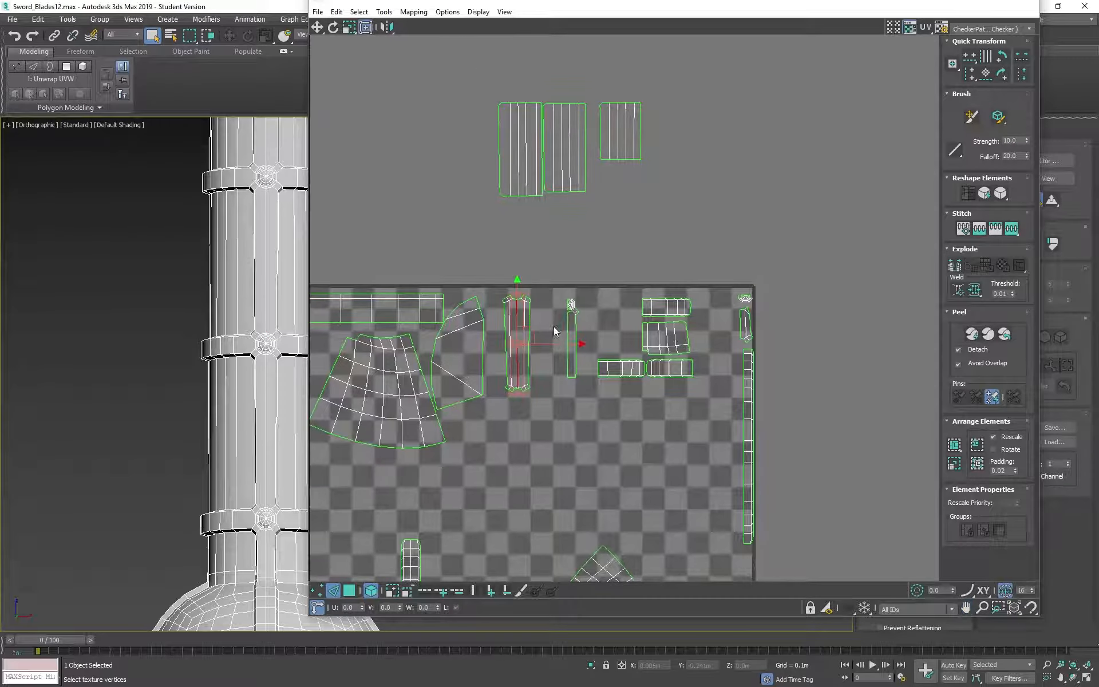
click(574, 350)
drag(575, 350, 551, 351)
scroll(580, 300, up, 5)
scroll(581, 299, up, 4)
scroll(581, 314, down, 3)
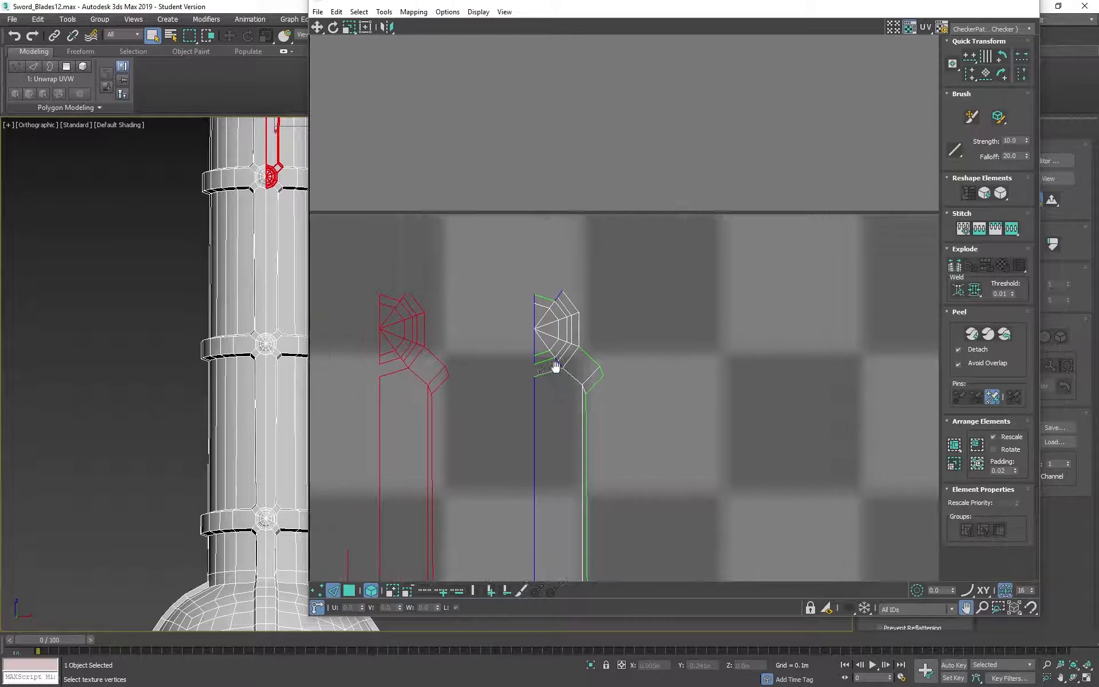
scroll(630, 350, up, 4)
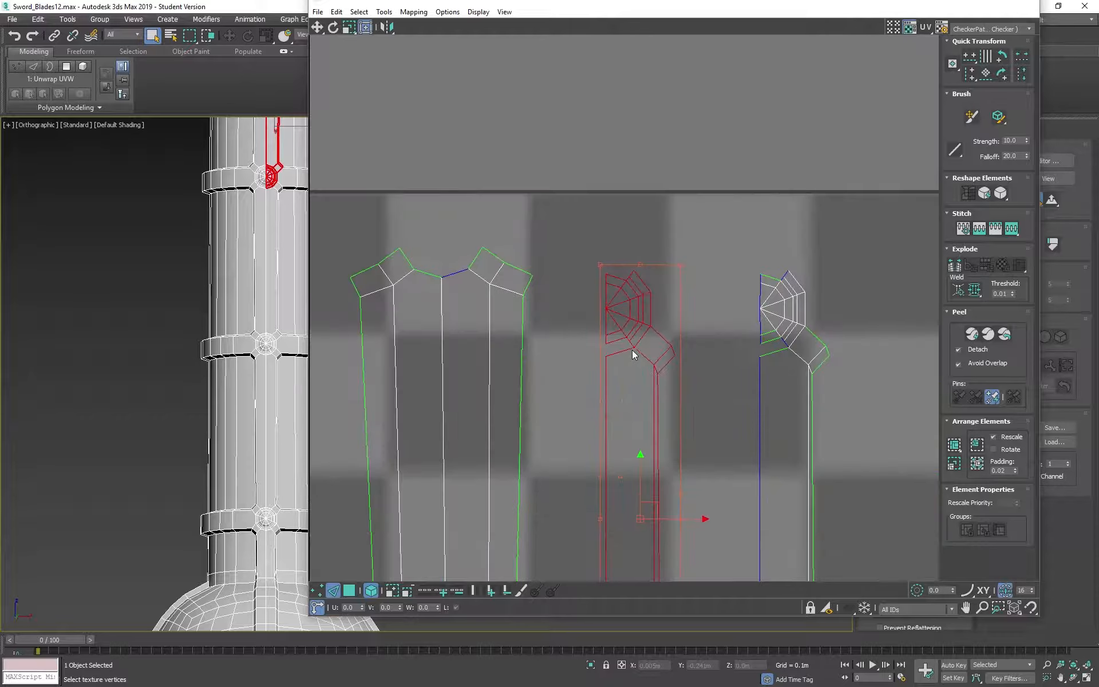
scroll(583, 390, down, 6)
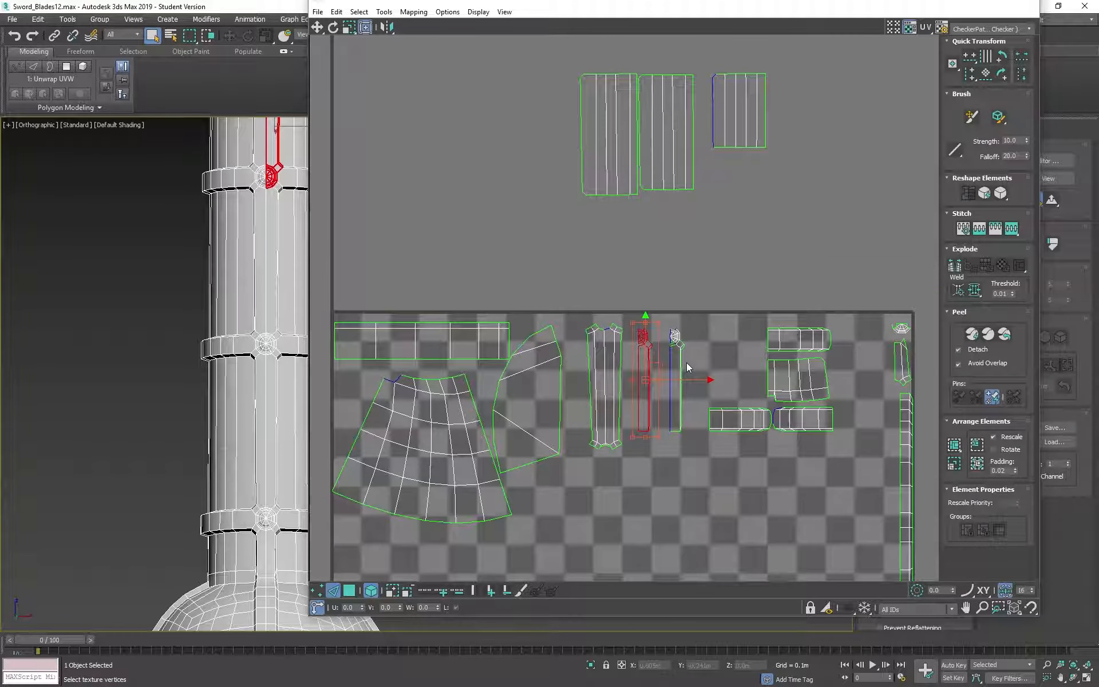
middle_drag(686, 363, 654, 294)
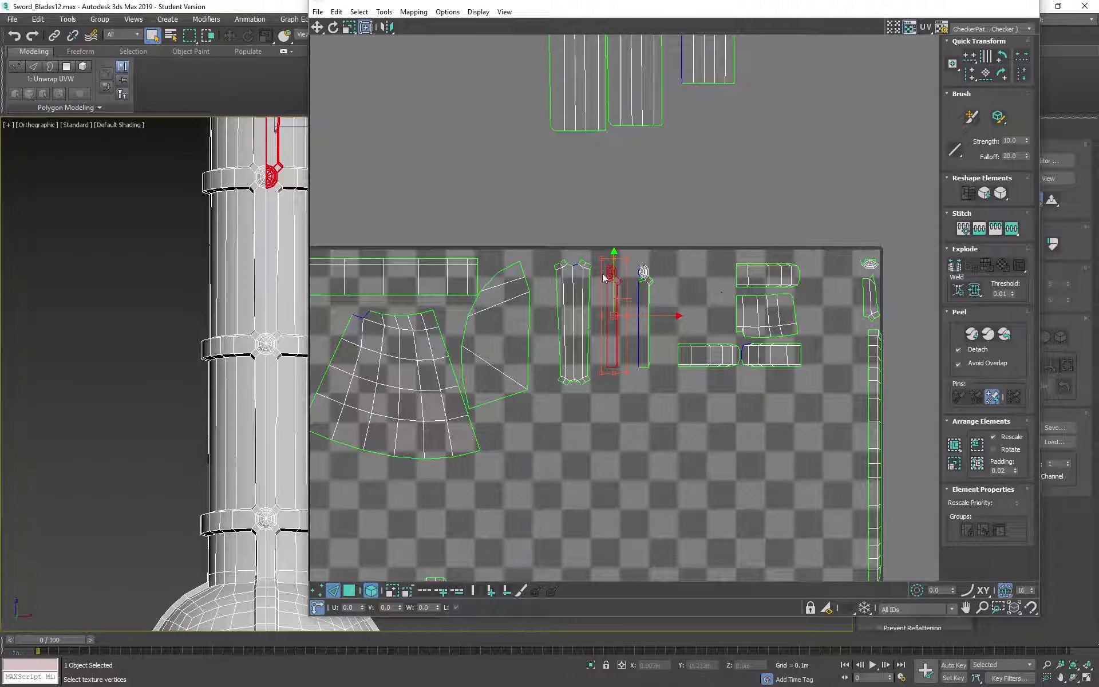
scroll(630, 324, up, 2)
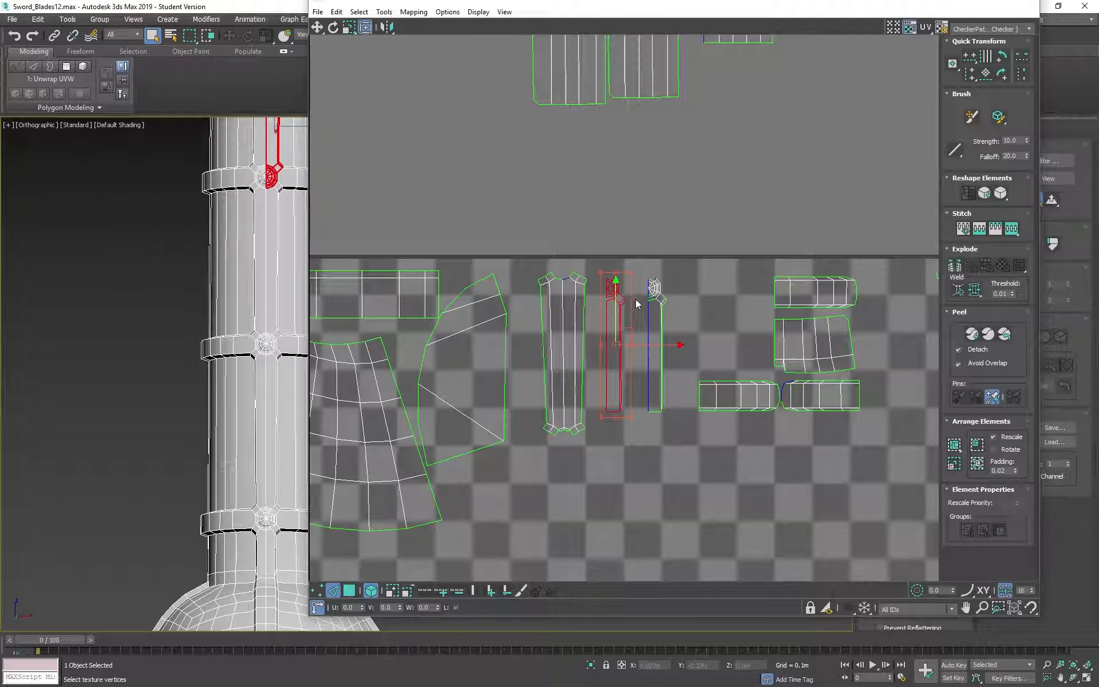
- Check on the model which half the other studded strip covers and where its lower edge sits, and reselect the whole shell
click(654, 296)
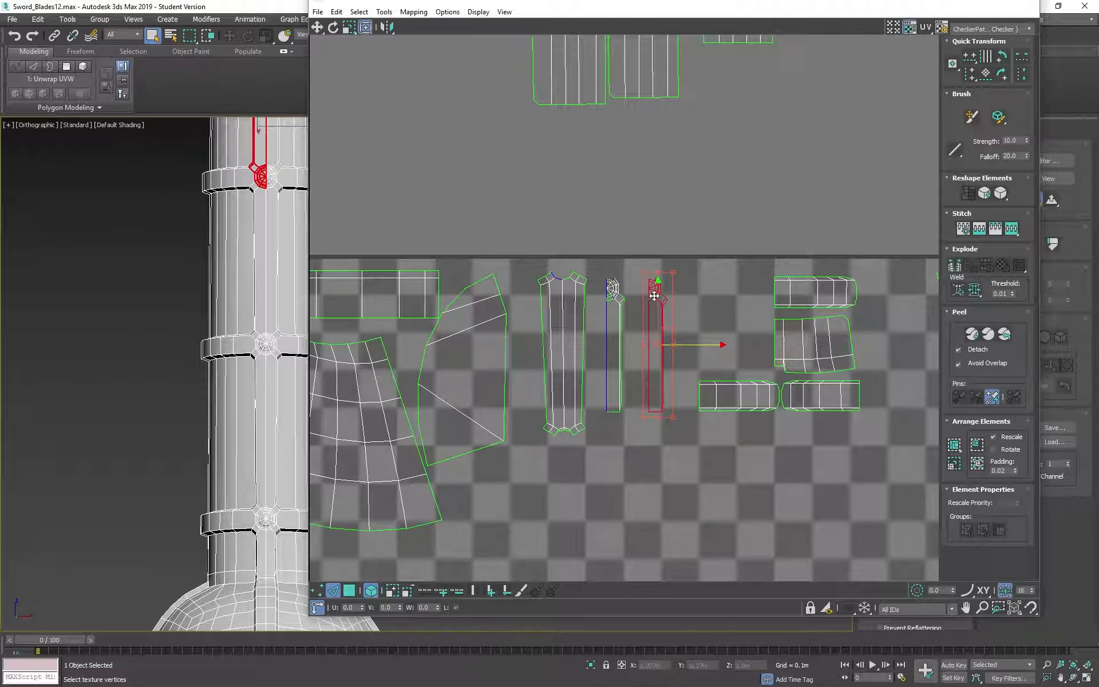
click(656, 413)
middle_drag(329, 243, 365, 269)
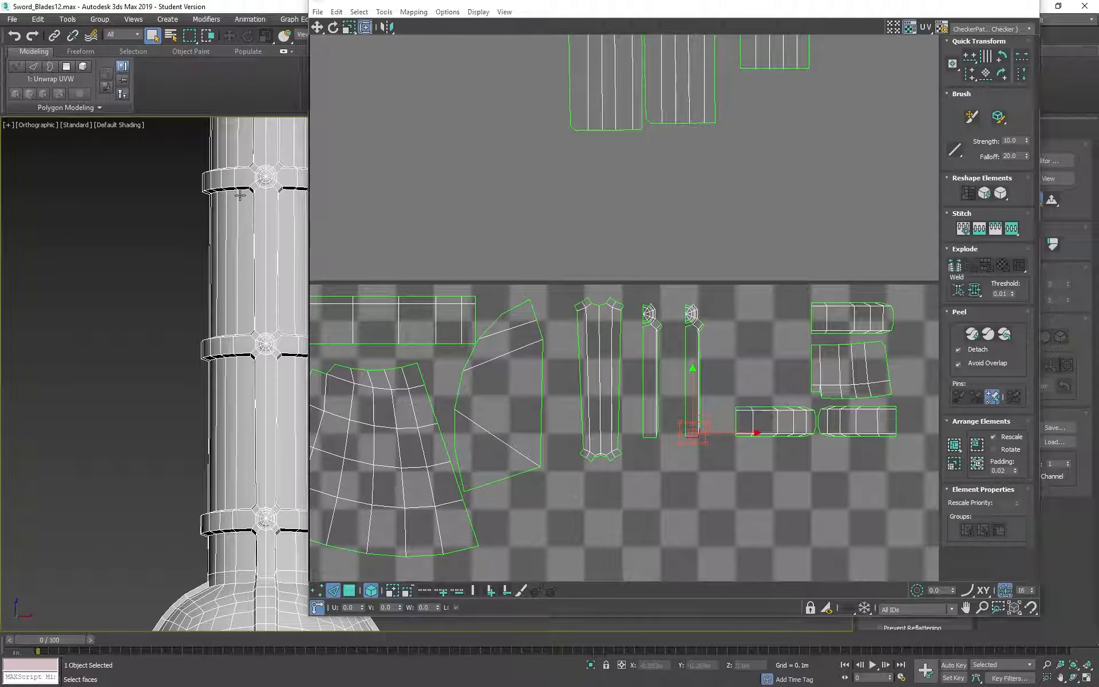
key(z)
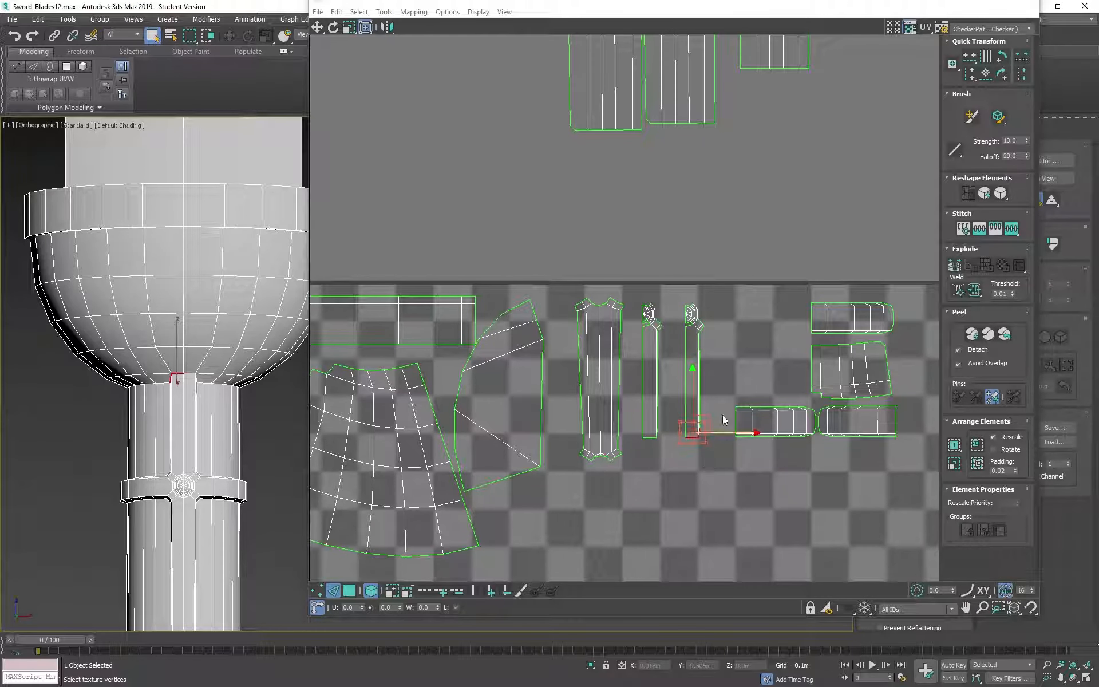
click(697, 314)
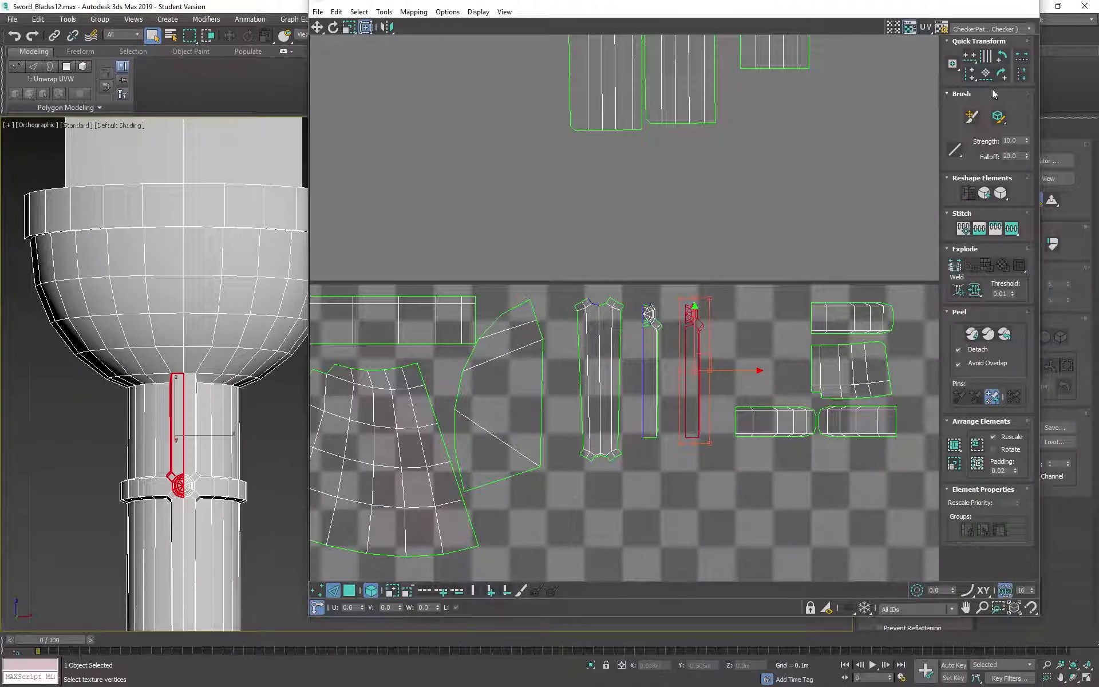
- Rotate both half grip strips with the half-round studs by 180 degrees
click(1003, 74)
click(1003, 73)
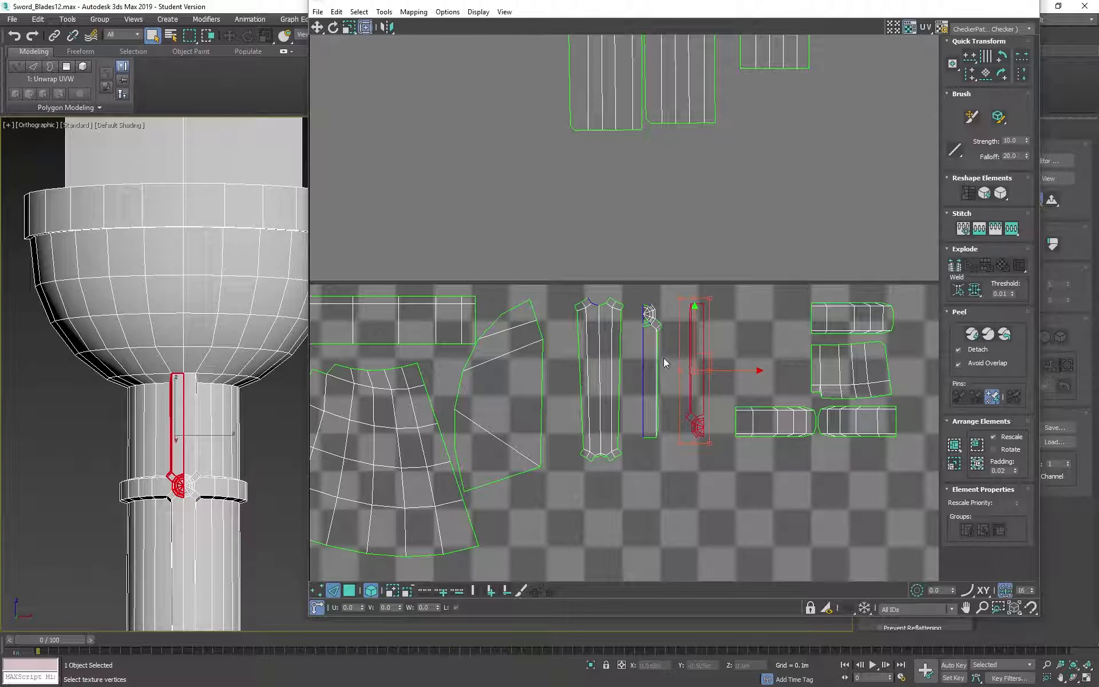
click(648, 399)
click(1002, 73)
click(1003, 73)
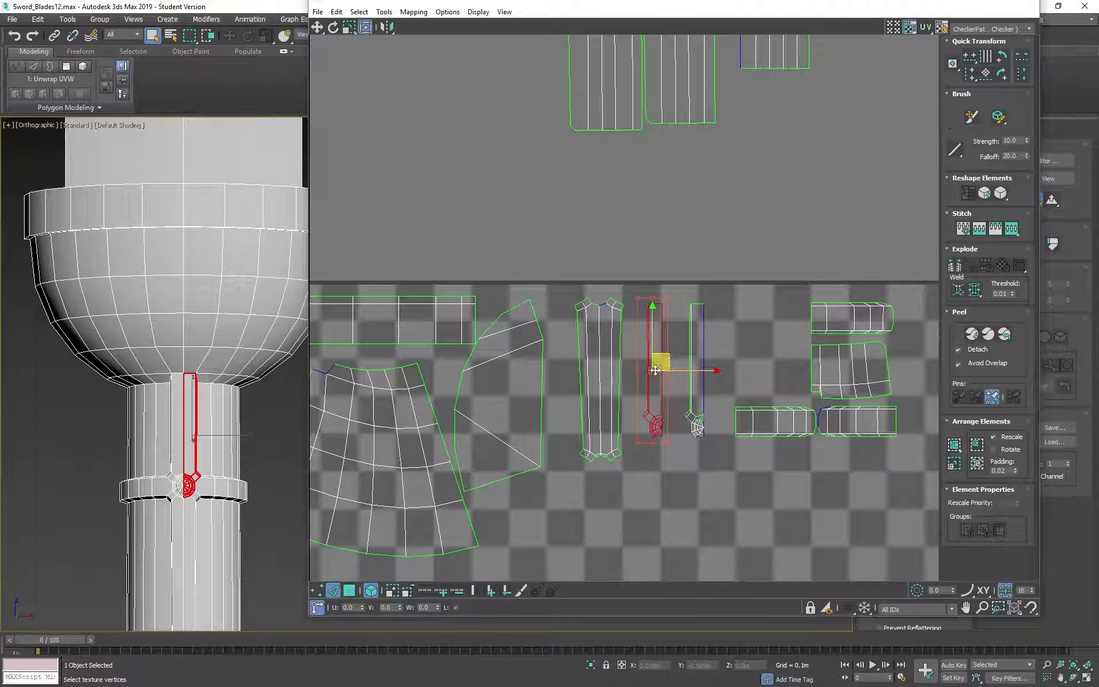
- Mirror the right-half studded strip horizontally and move it sideways until it nearly meets the left half
click(391, 29)
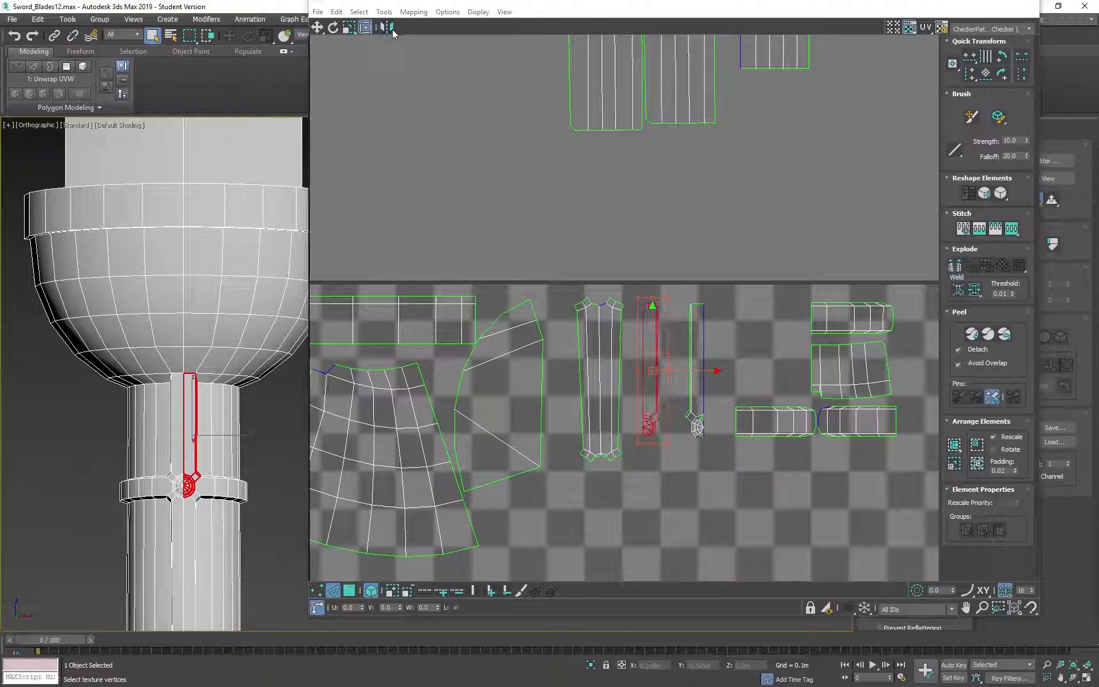
drag(687, 372, 740, 371)
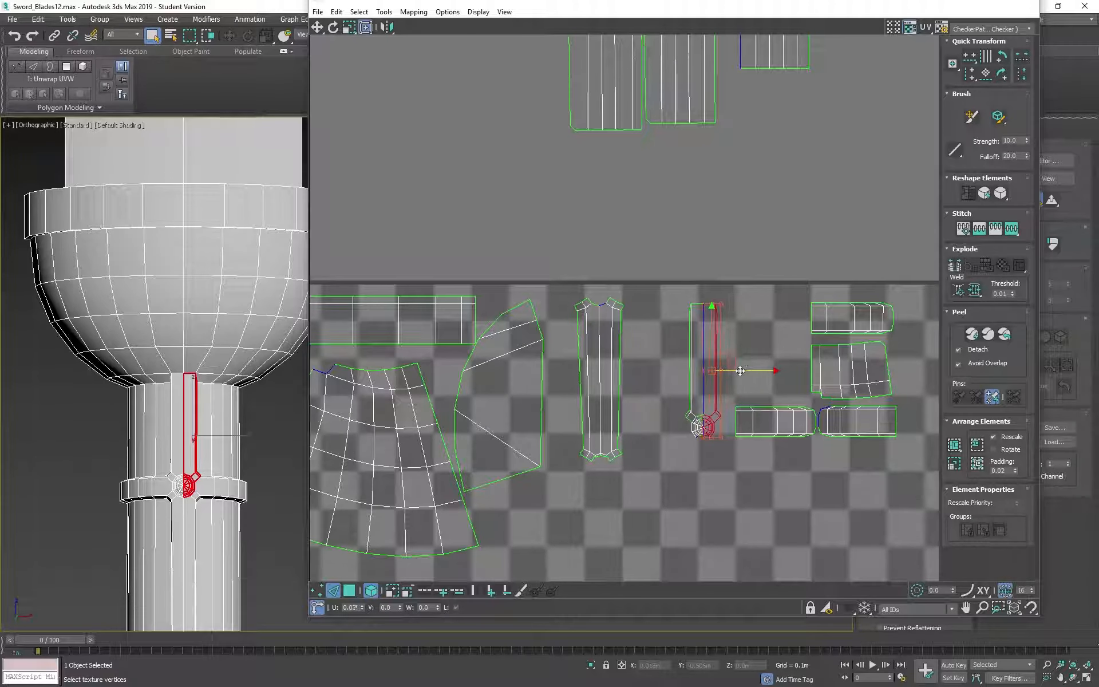
scroll(530, 325, up, 5)
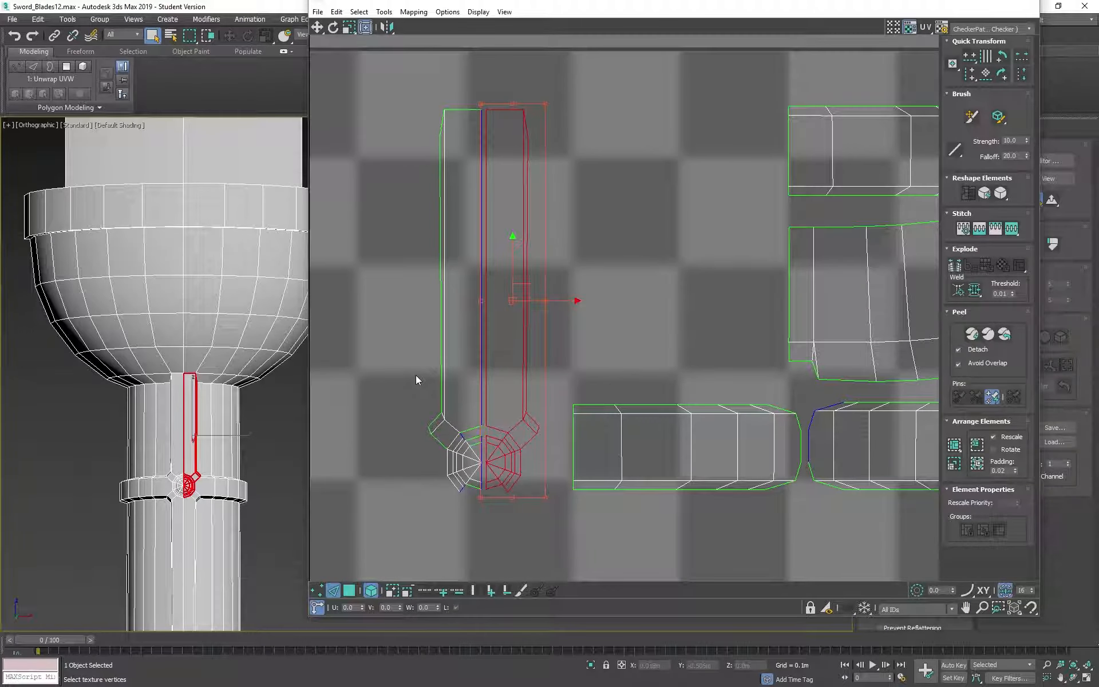
click(416, 376)
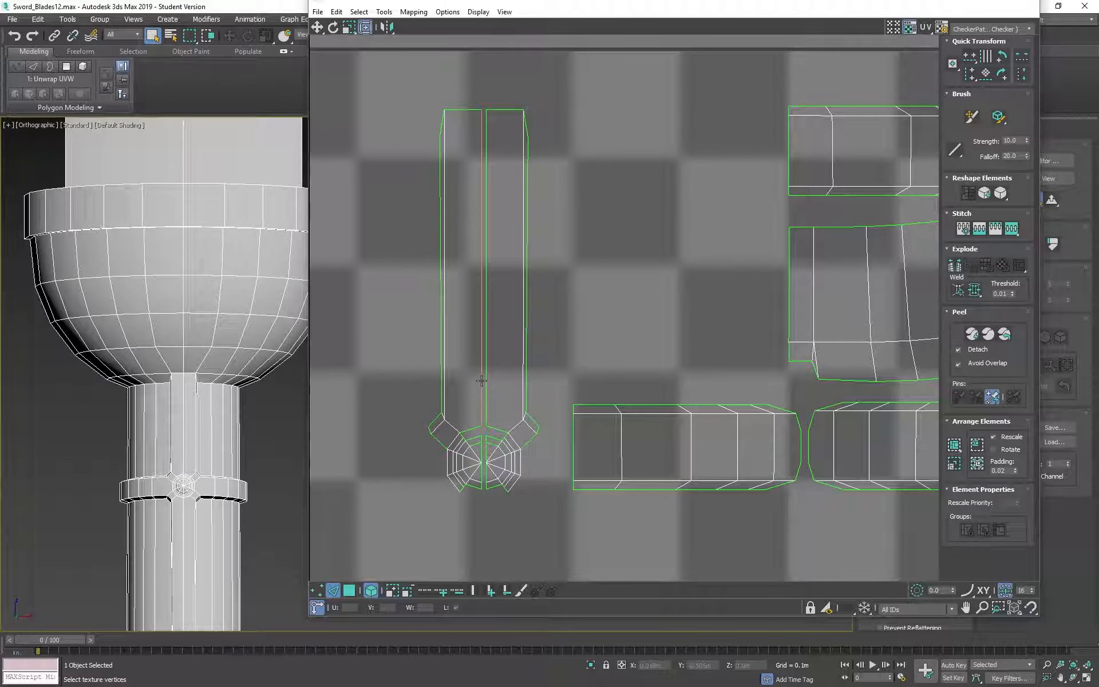
- Select the centre seam edges along the strip and through the stud, and stitch the two halves together
click(482, 381)
scroll(488, 410, up, 4)
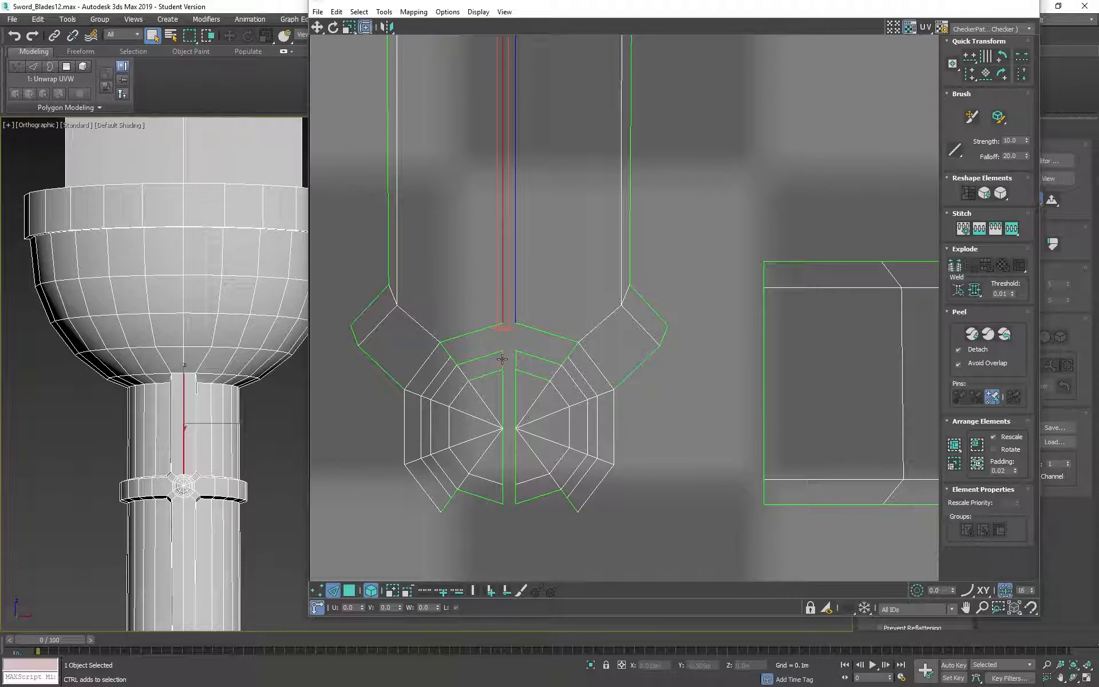
ctrl+click(503, 359)
click(503, 406)
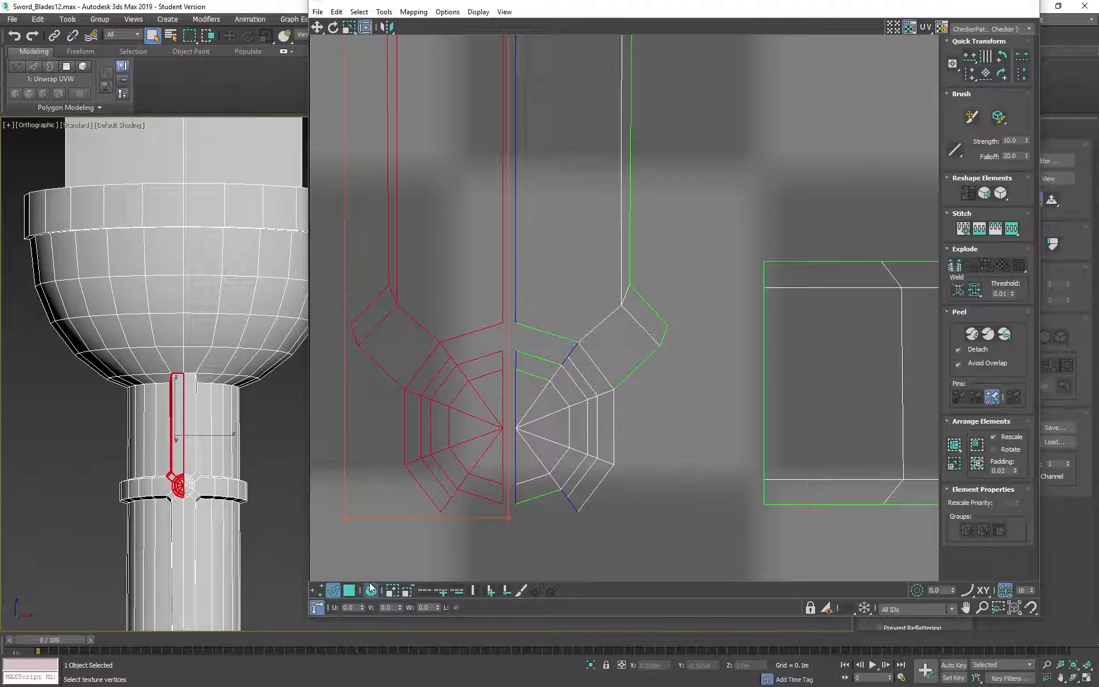
click(504, 377)
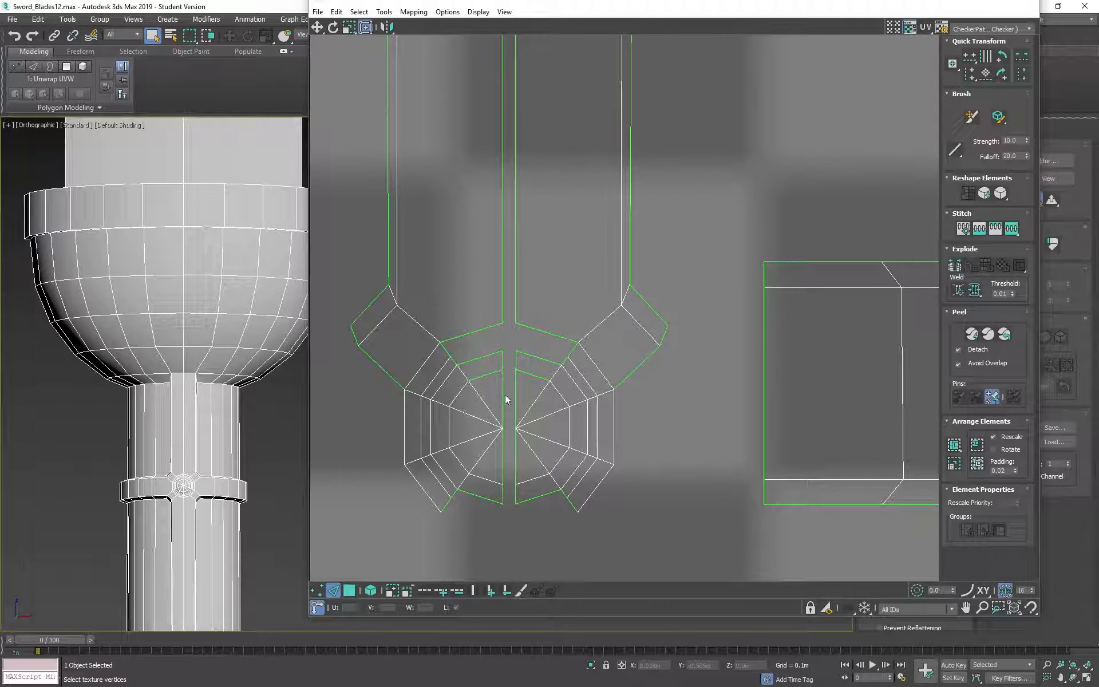
click(504, 395)
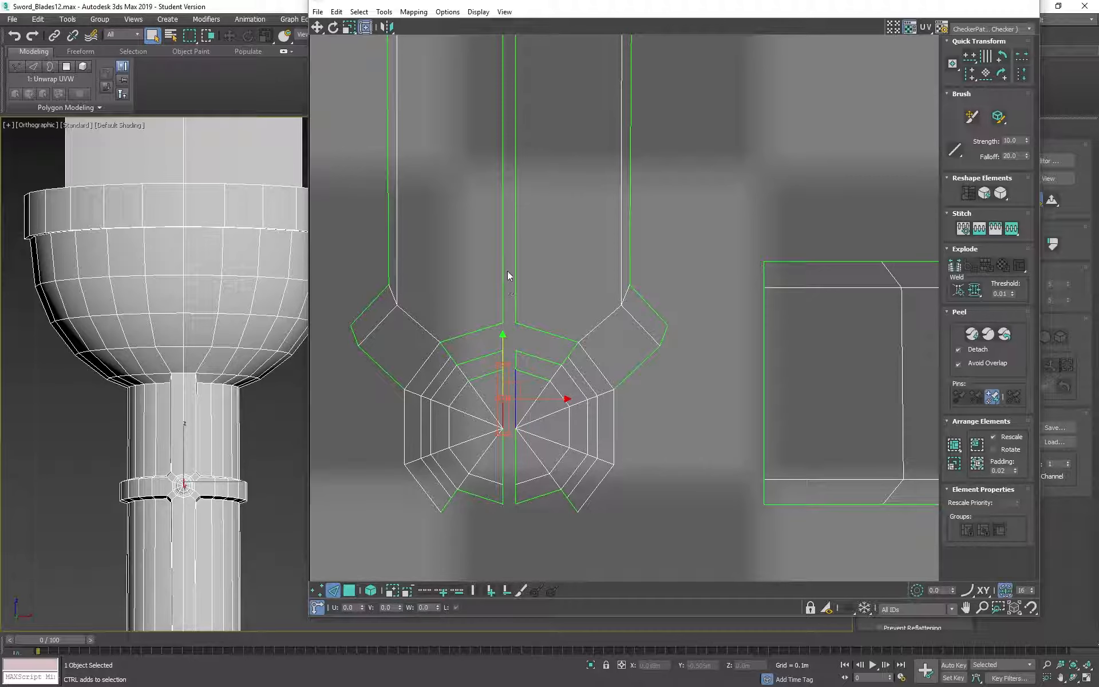
ctrl+click(502, 295)
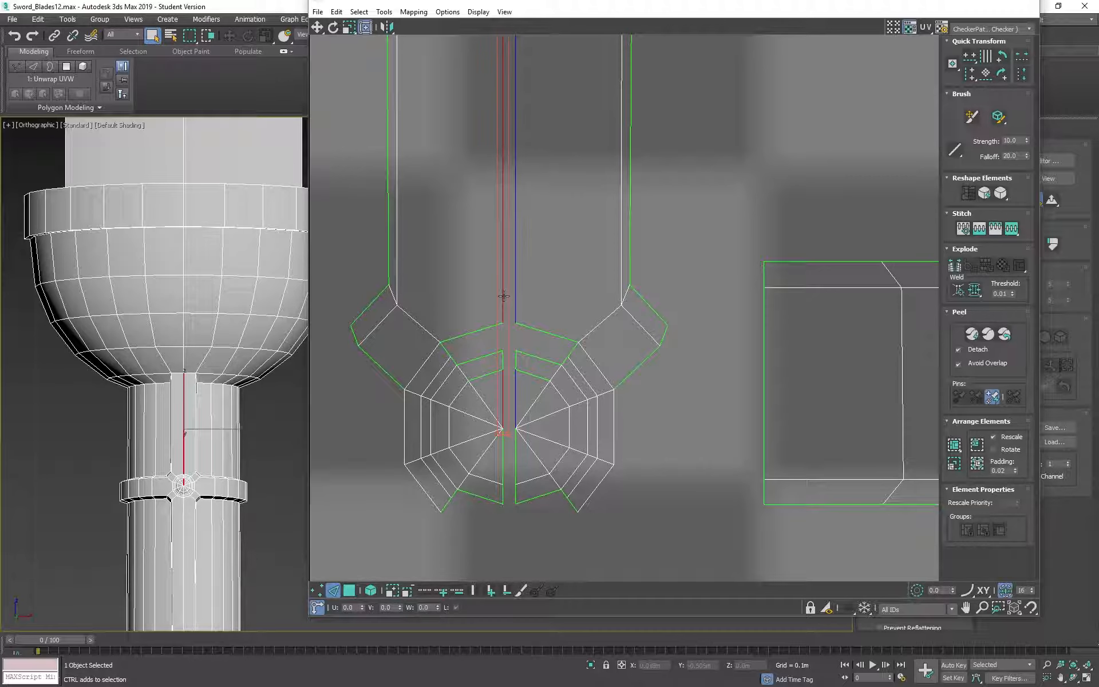
ctrl+click(503, 493)
ctrl+click(502, 358)
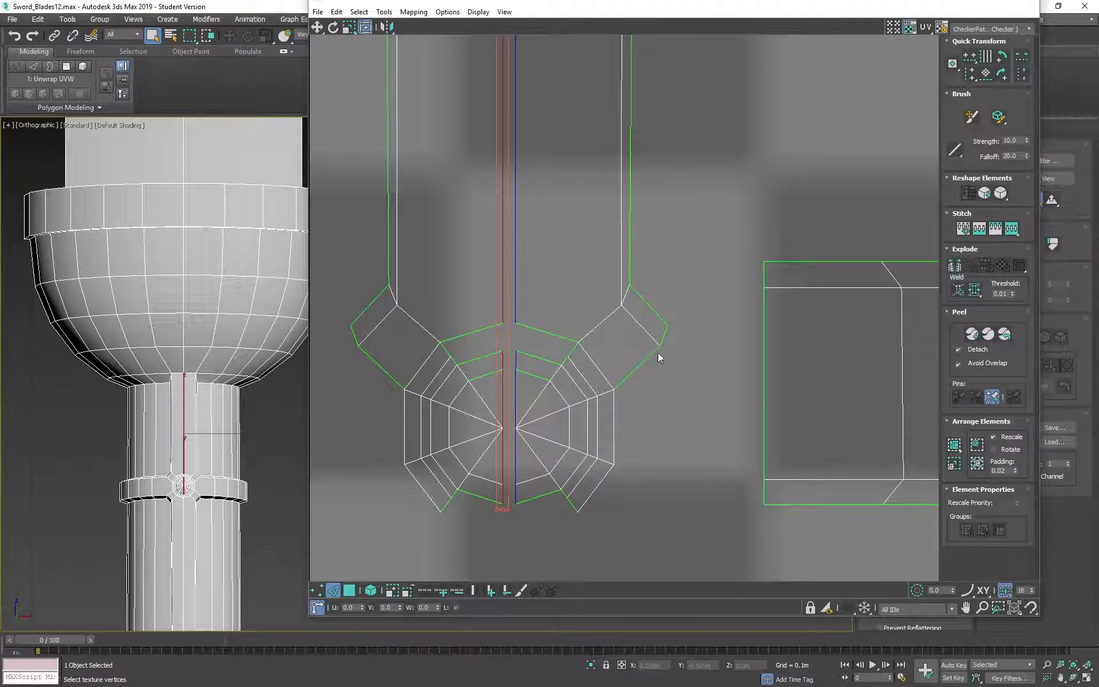
scroll(607, 265, down, 5)
middle_drag(606, 269, 598, 470)
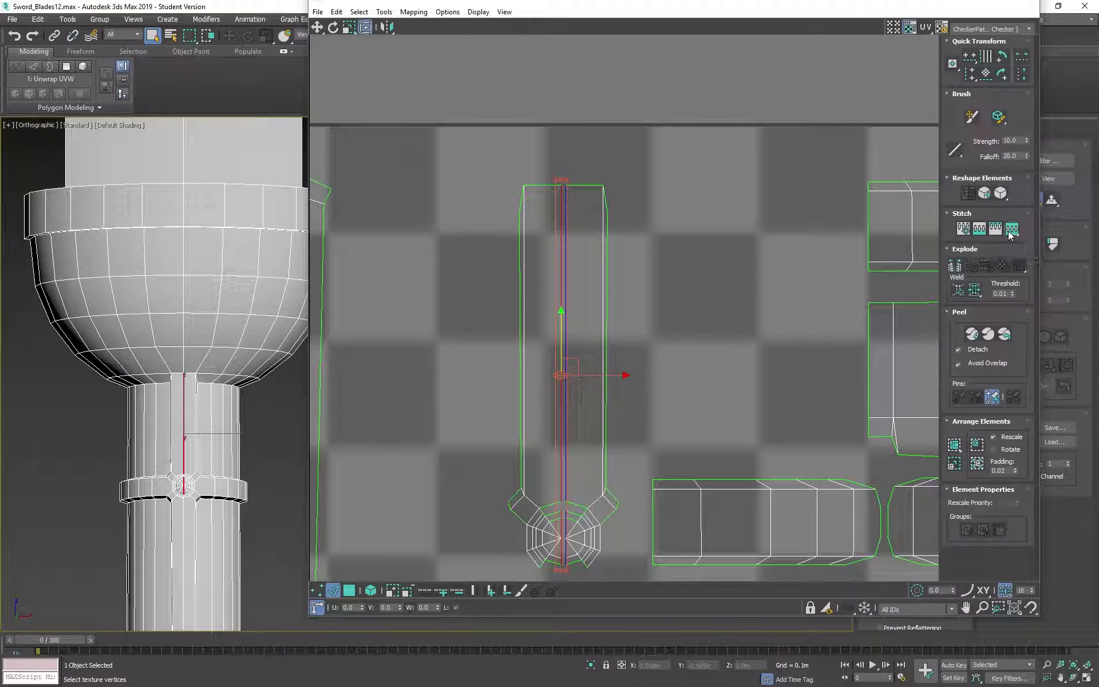
click(1011, 231)
- Collapse the Peel rollout and keep the Arrange Elements rollout expanded
click(971, 424)
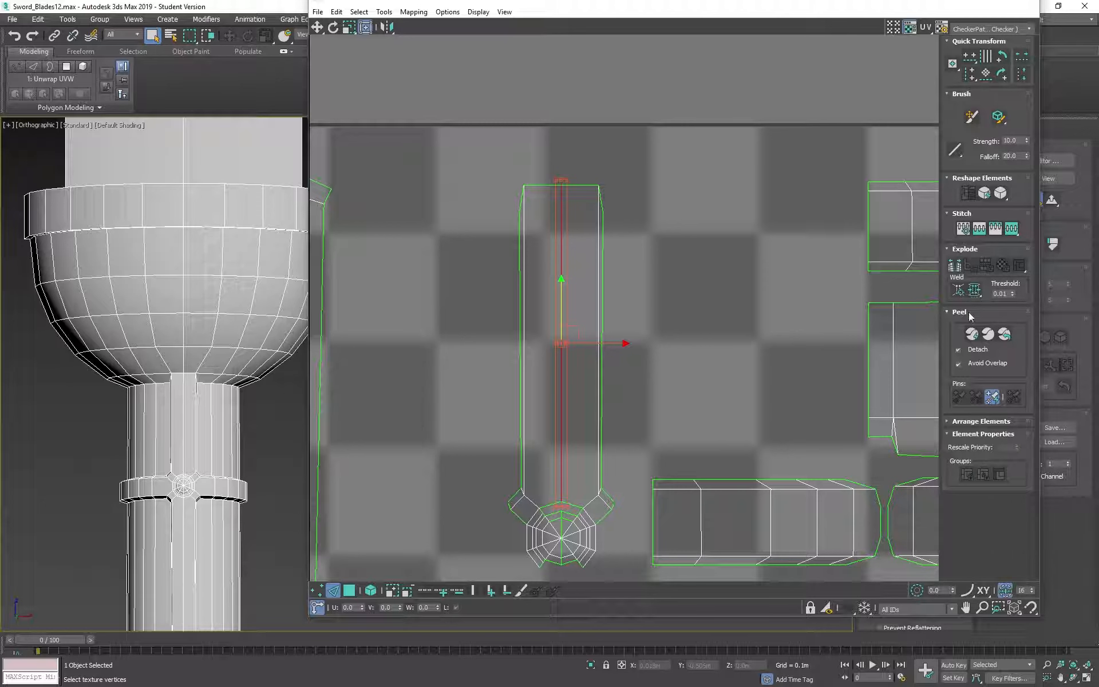
click(969, 313)
click(989, 324)
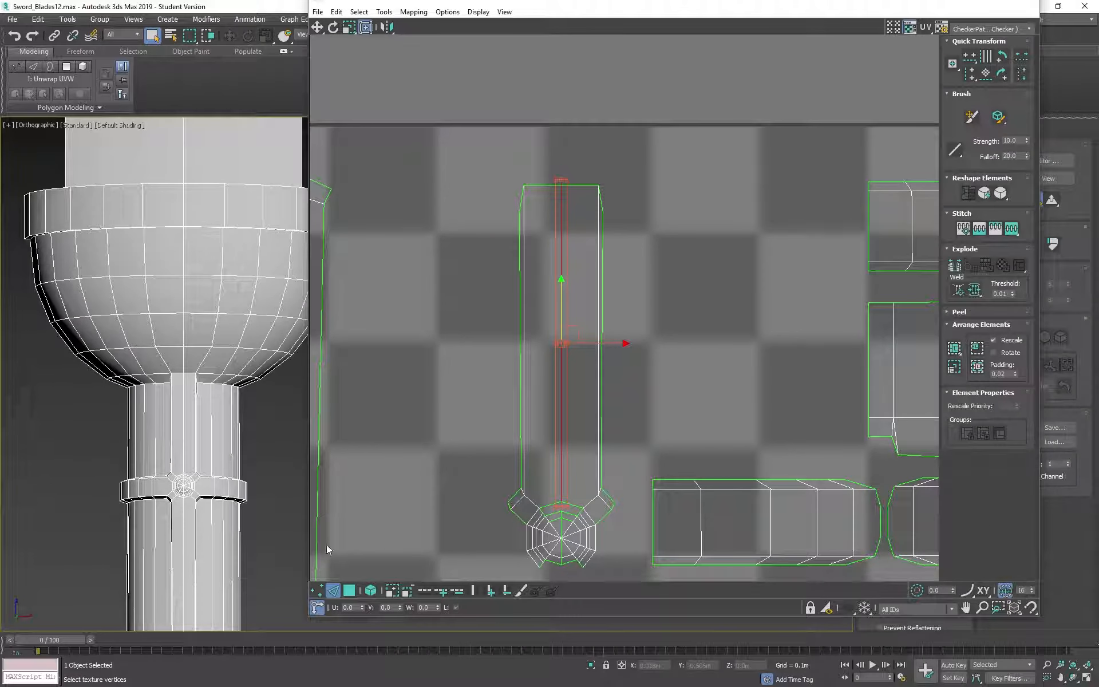
- Move the whole stitched studded strip into the empty area above the UV tile
scroll(575, 330, down, 3)
middle_drag(604, 300, 574, 204)
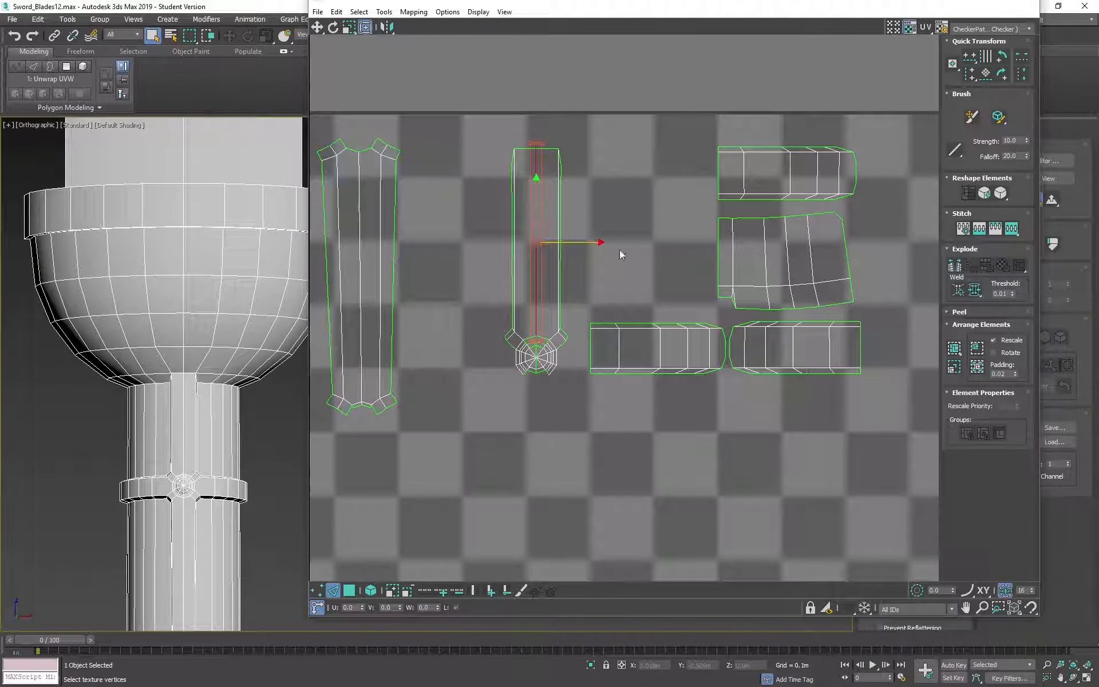
scroll(620, 251, down, 3)
middle_drag(619, 260, 686, 293)
scroll(539, 289, down, 3)
scroll(157, 362, down, 5)
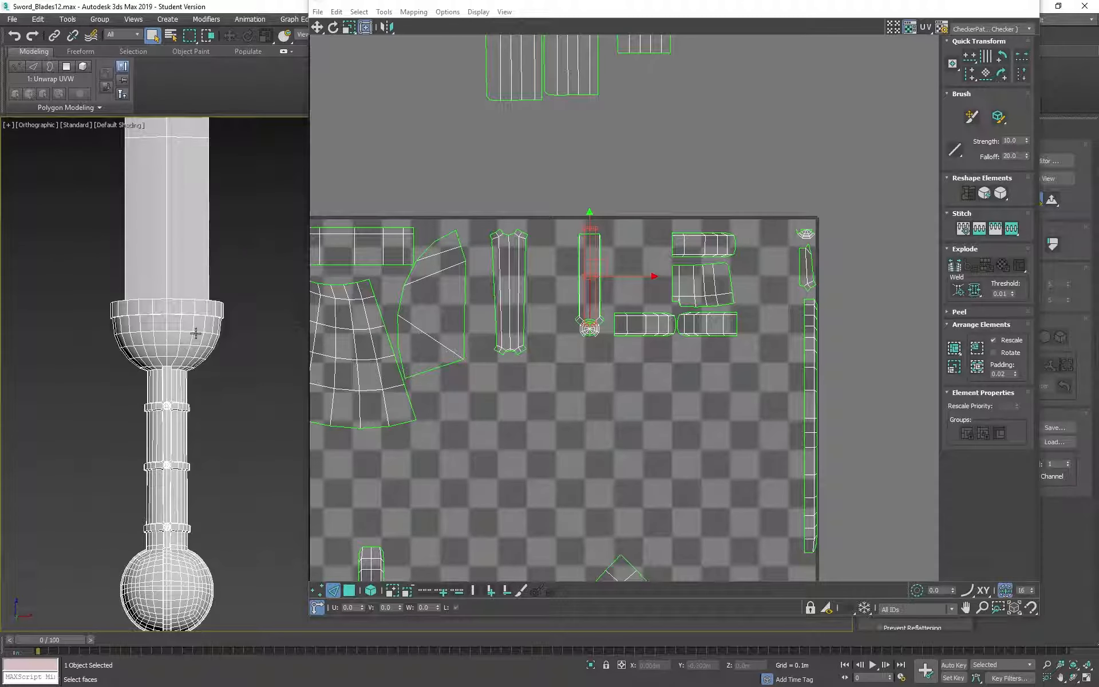
drag(598, 268, 799, 64)
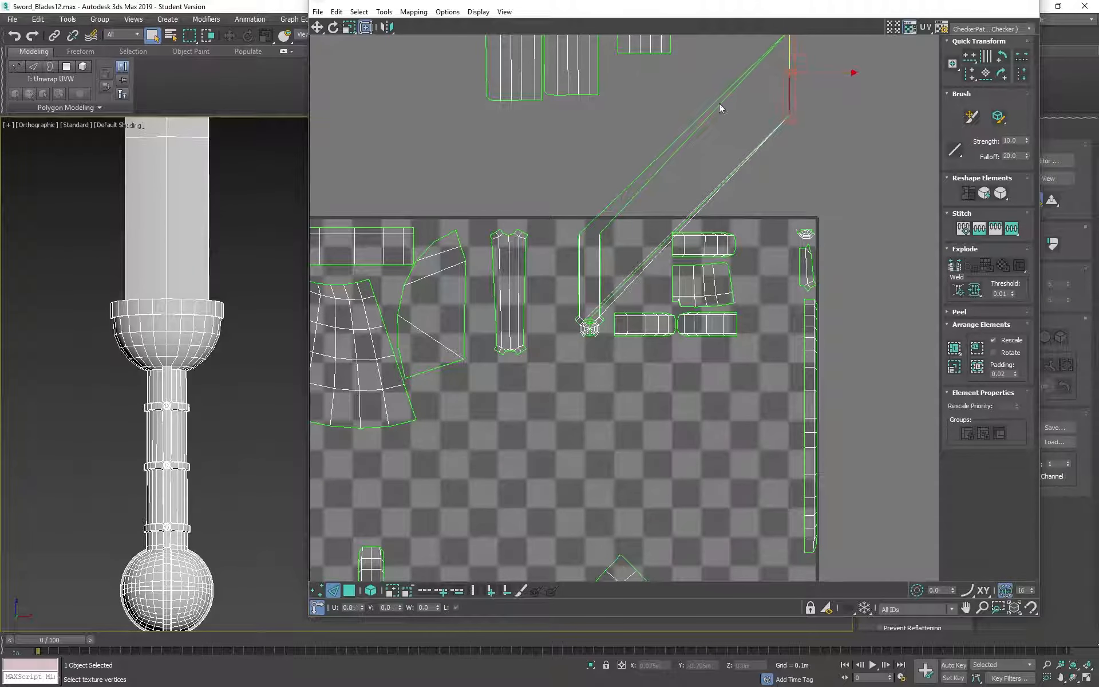
key(ctrl+z)
drag(557, 225, 784, 70)
click(369, 591)
- Move the other stitched grip strip out of the UV tile, beside the shells parked above it
click(517, 312)
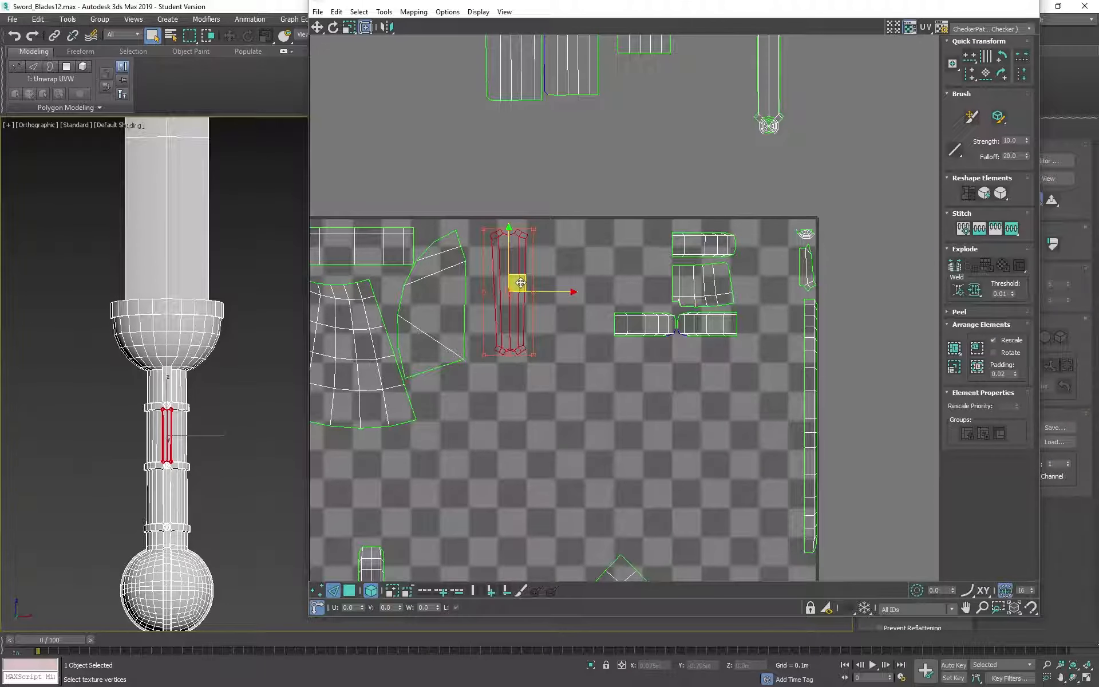
drag(518, 285, 430, 90)
middle_drag(509, 363, 719, 311)
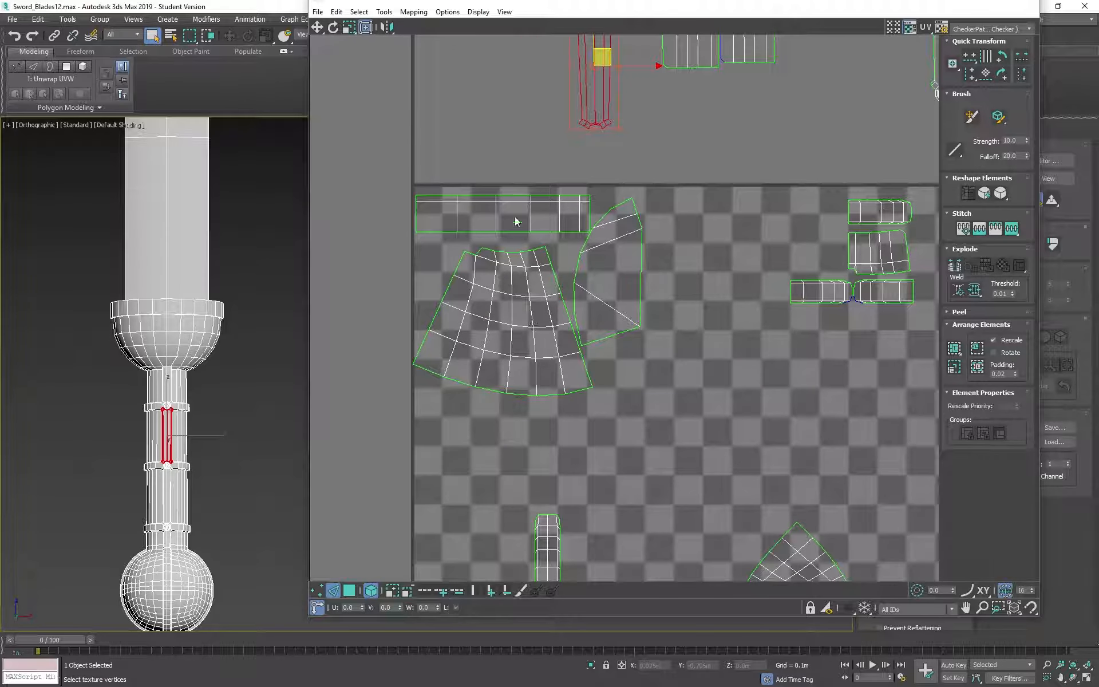
- Move one of the two overlapping rim band shells of the cup-shaped guard clear of its twin, past the tile's upper-left corner
click(528, 233)
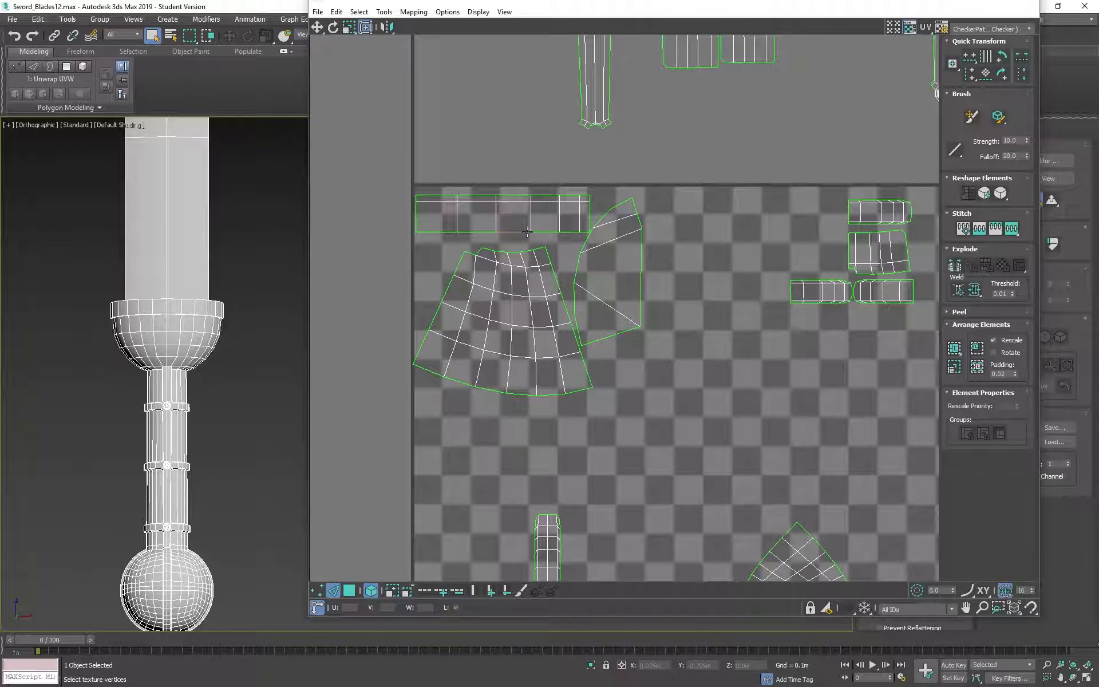
click(527, 234)
middle_drag(517, 221, 544, 247)
drag(541, 231, 463, 154)
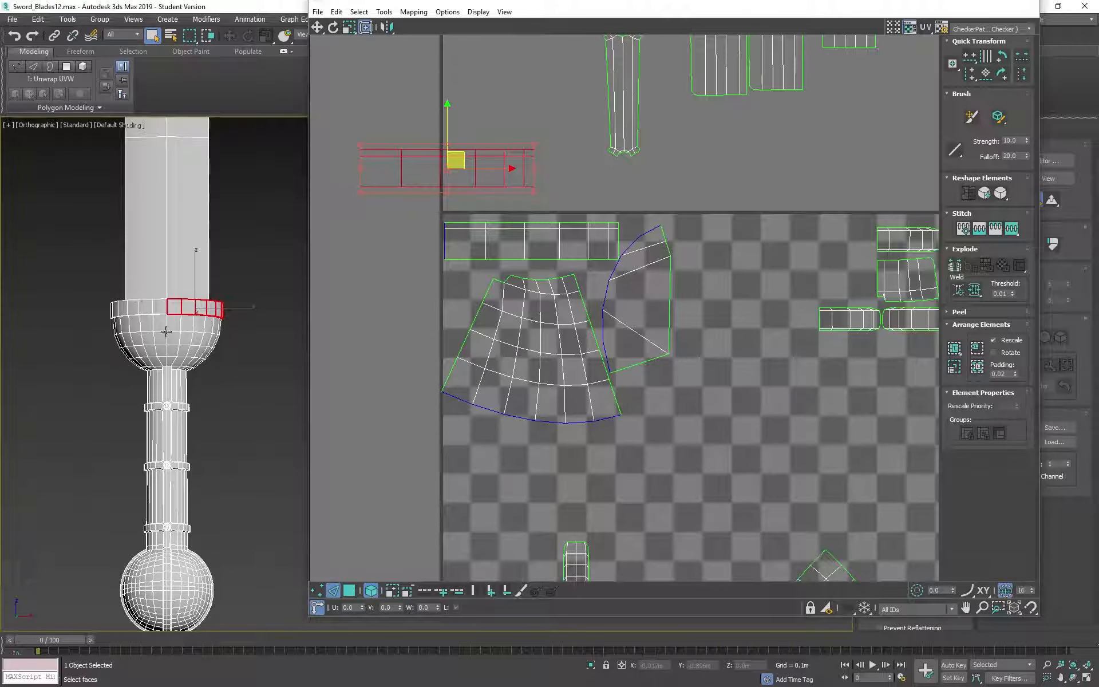
- Check on the model which half of the guard rim the remaining band shell covers and where its upper UV edge lies
click(155, 313)
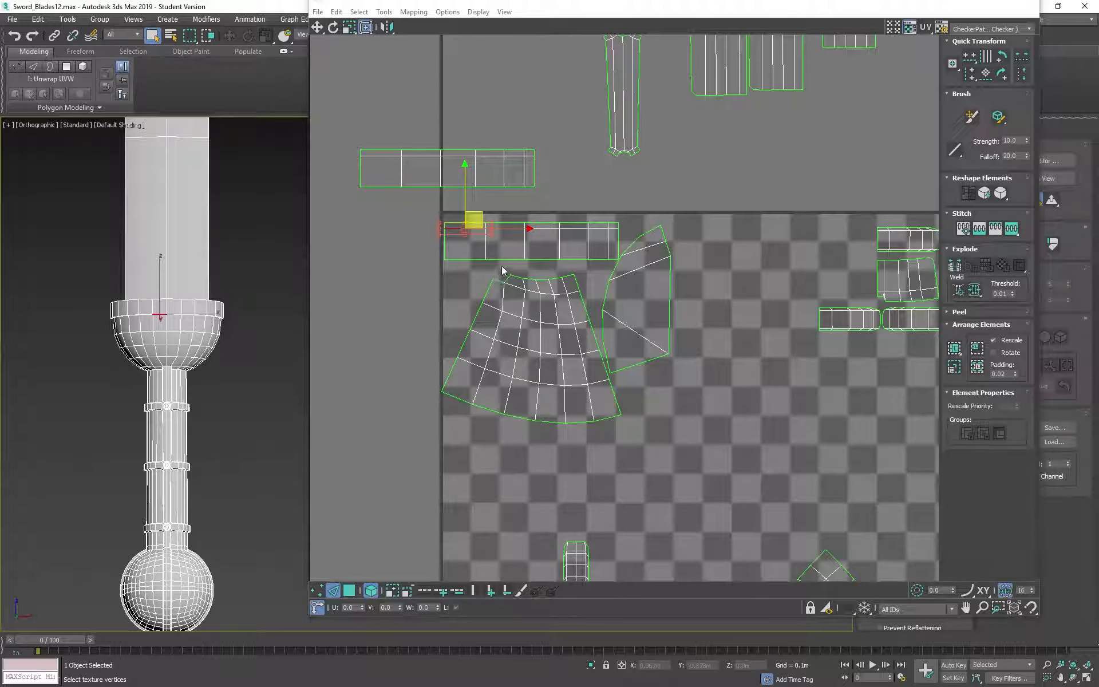
click(485, 249)
scroll(158, 339, up, 4)
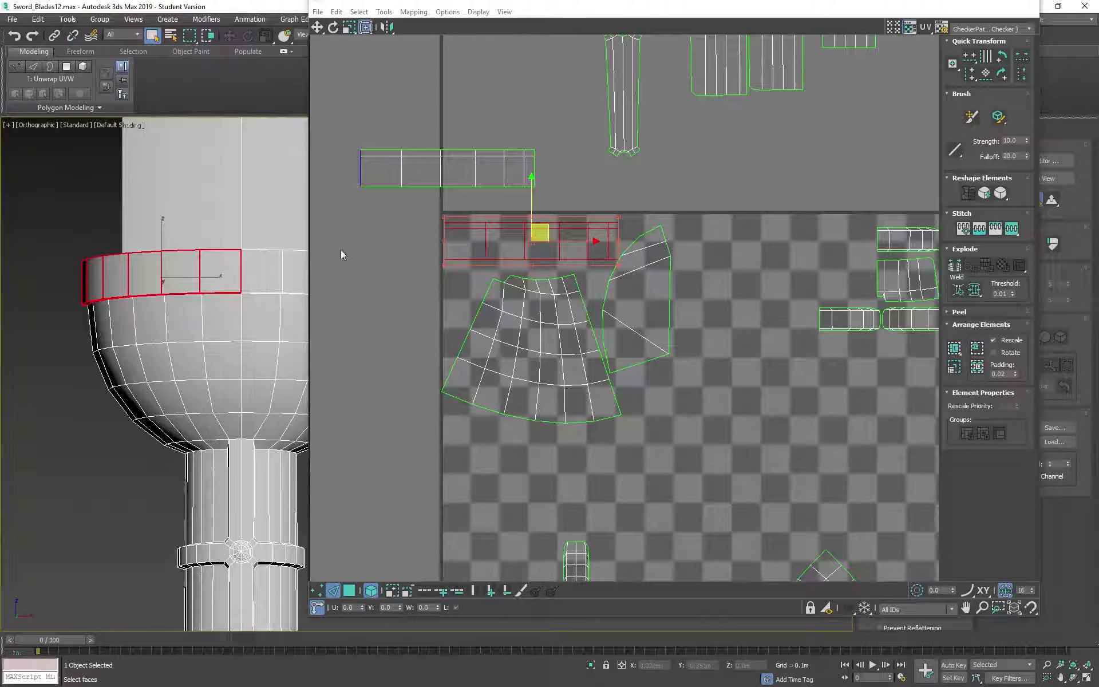
click(409, 220)
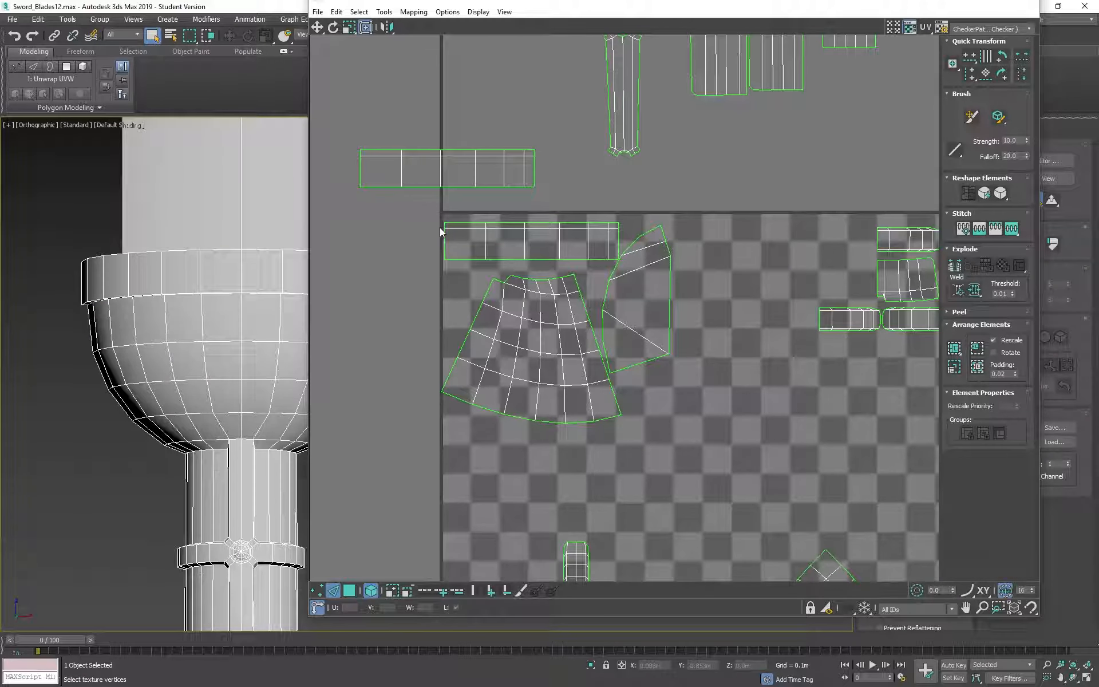
click(478, 223)
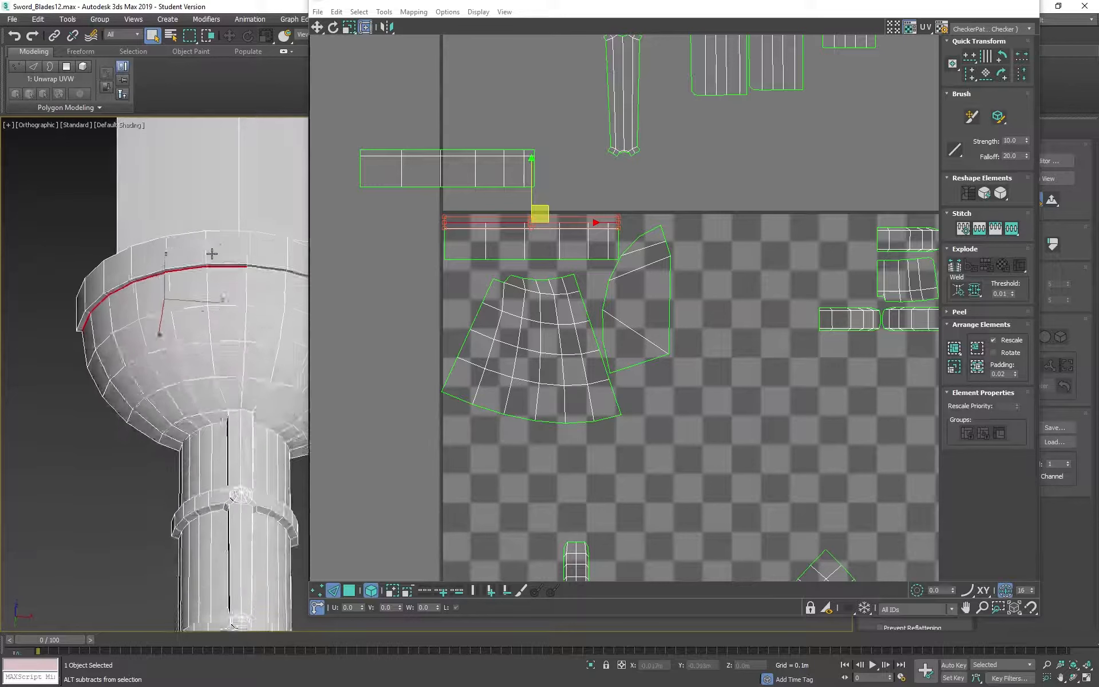
middle_drag(499, 218, 465, 218)
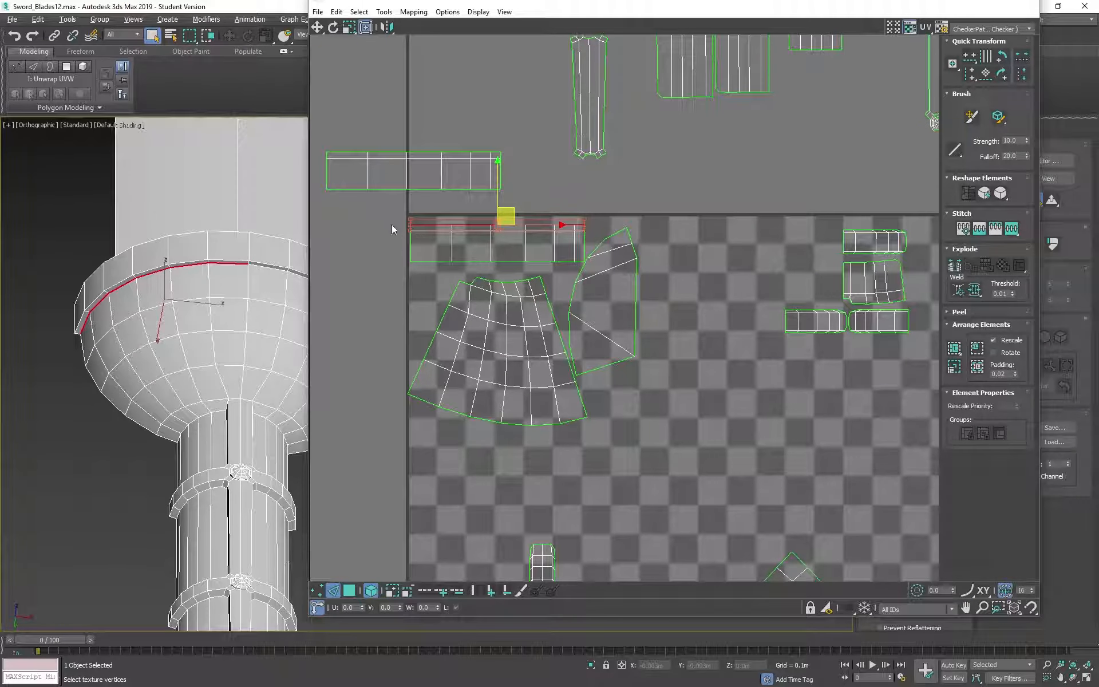
- Rotate both guard rim band shells 180 degrees and mirror the right-half band horizontally
drag(392, 218, 575, 269)
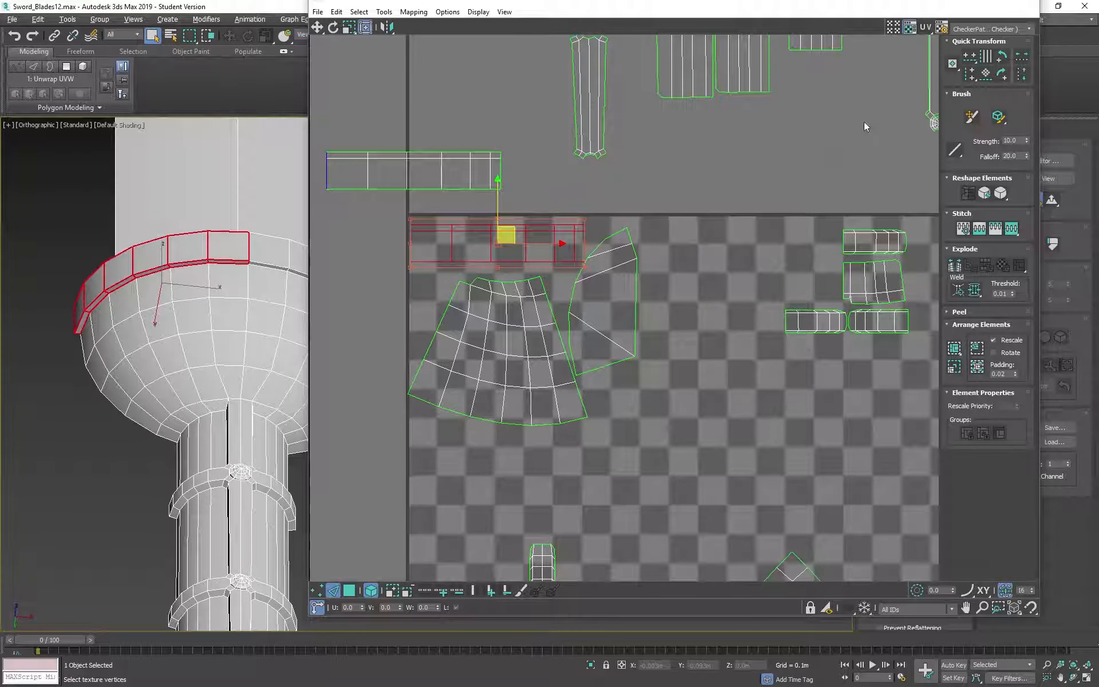
click(1004, 74)
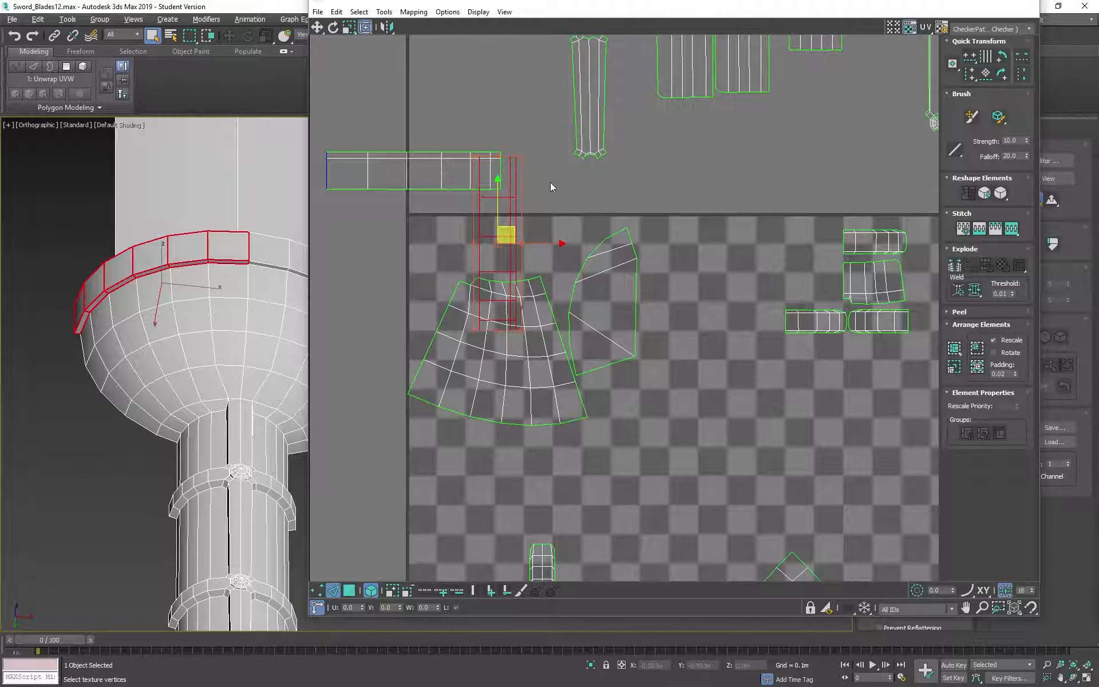
click(1002, 75)
click(424, 189)
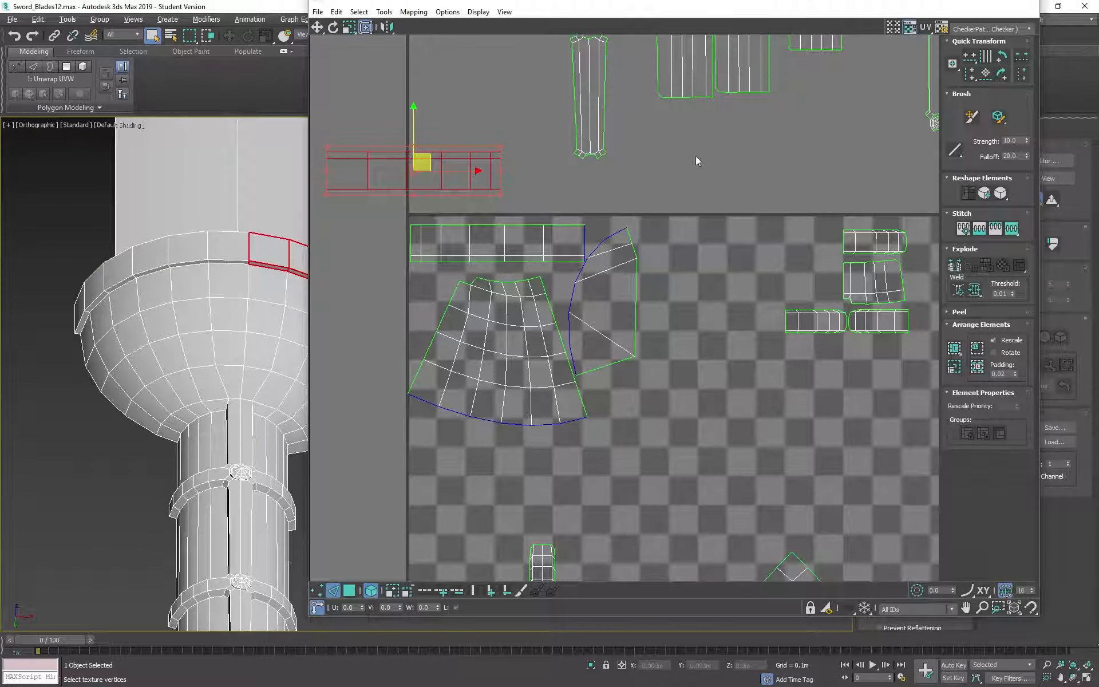
click(1002, 74)
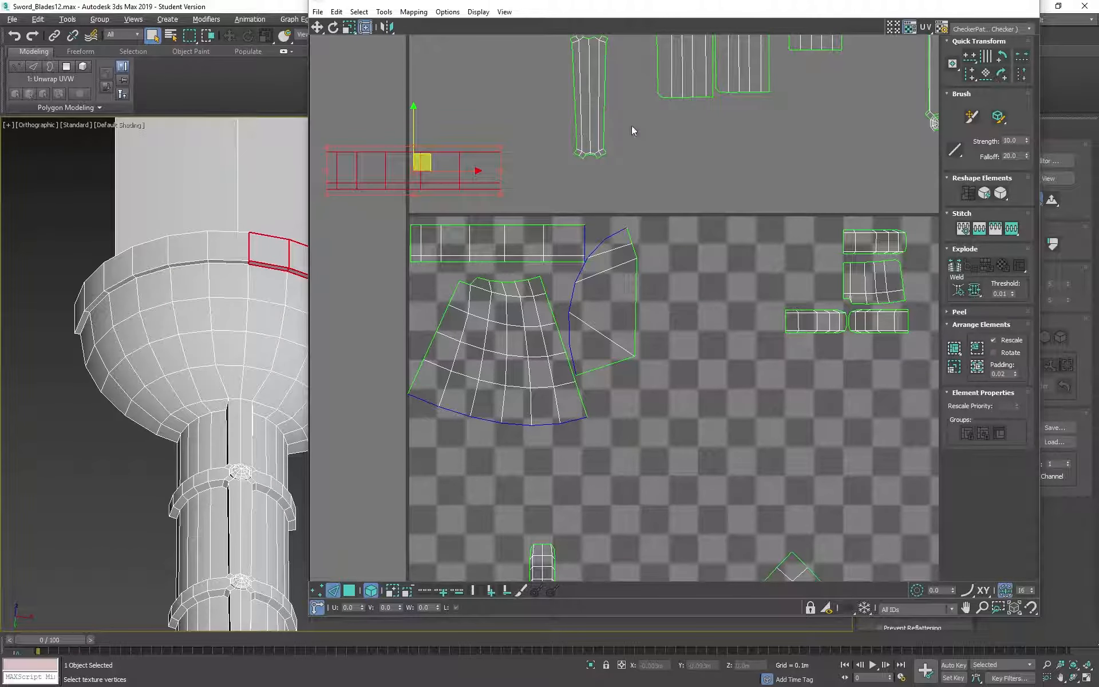
click(387, 27)
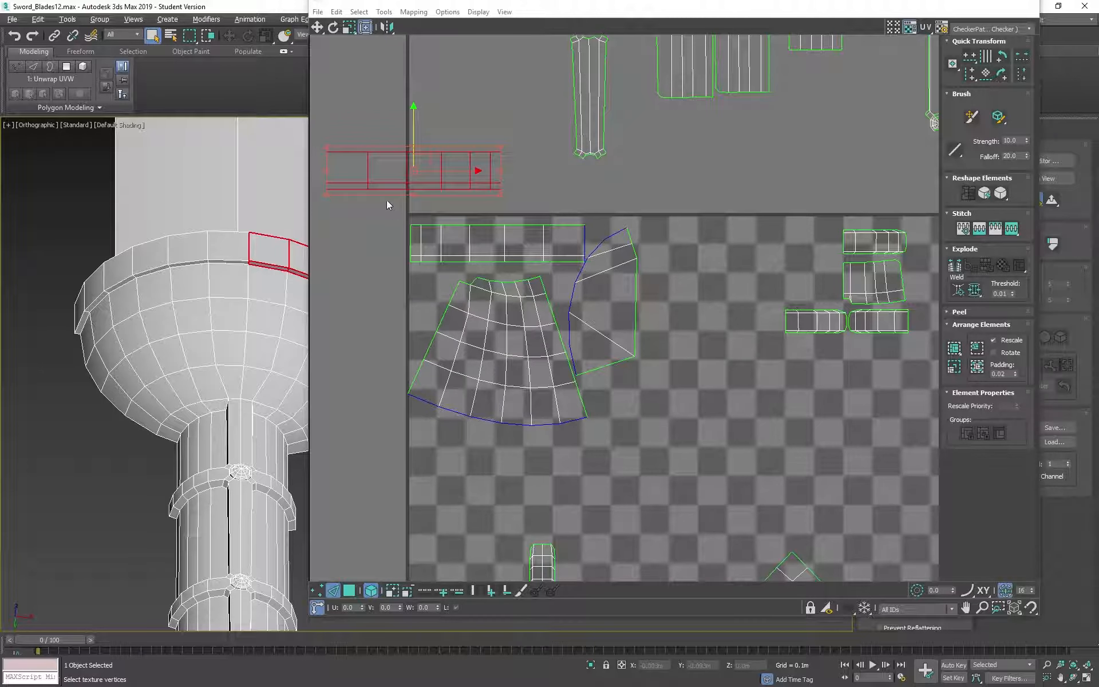
- Stitch the two guard rim bands into one long strip along their shared short end edge
click(328, 163)
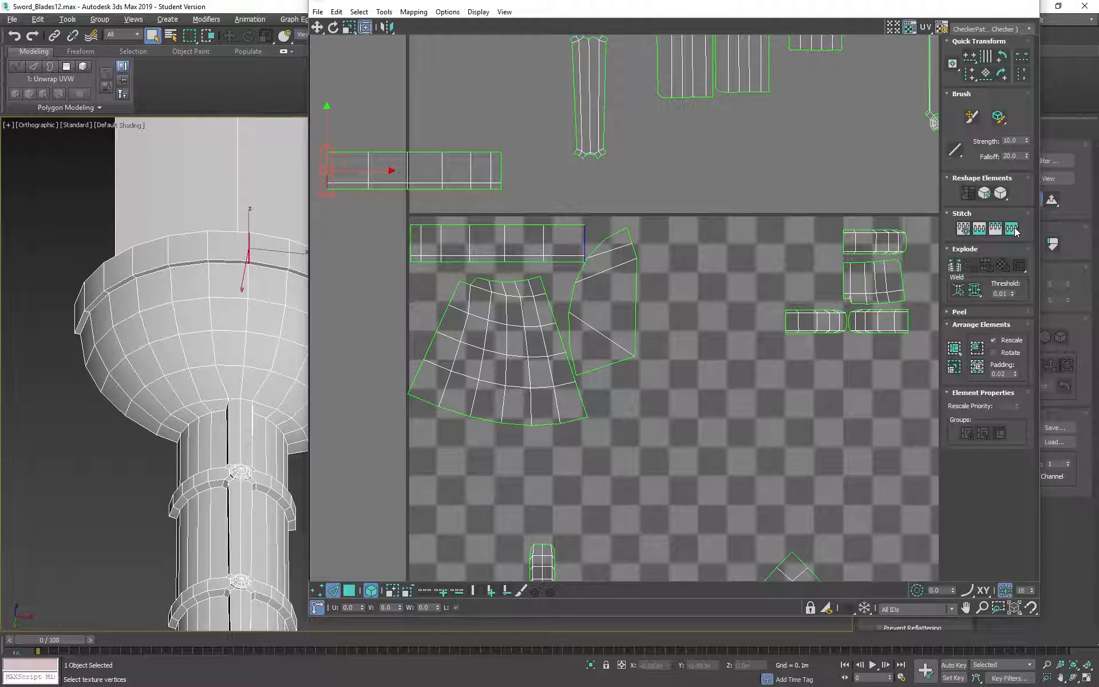
click(1015, 231)
middle_drag(459, 184, 596, 246)
scroll(597, 240, down, 3)
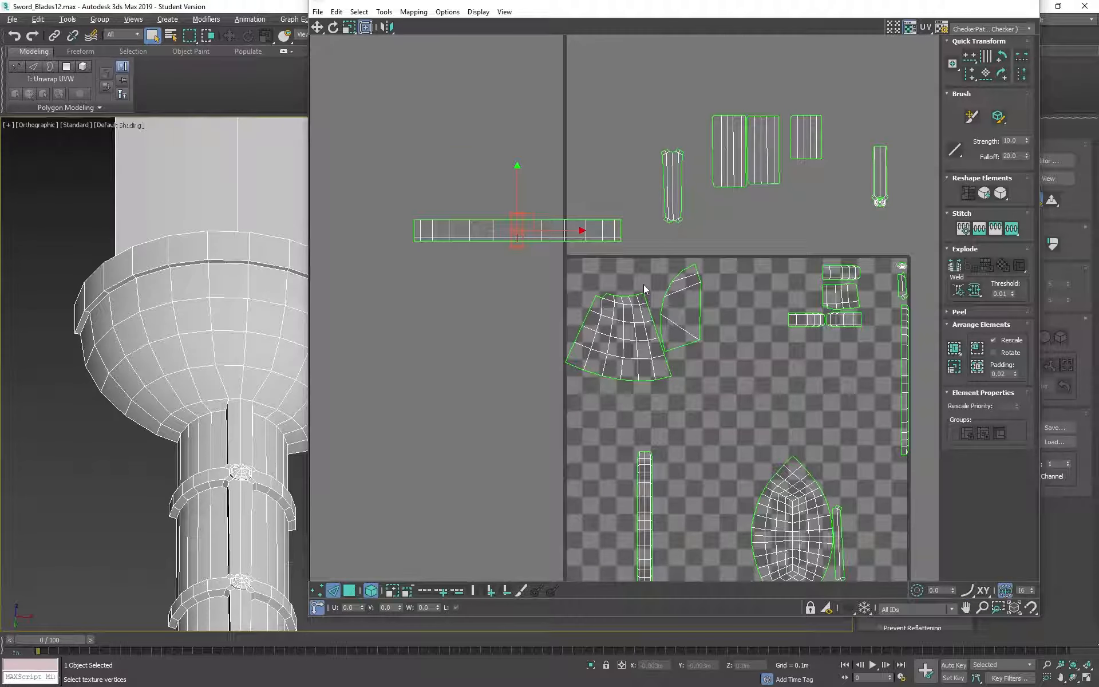
middle_drag(644, 289, 537, 247)
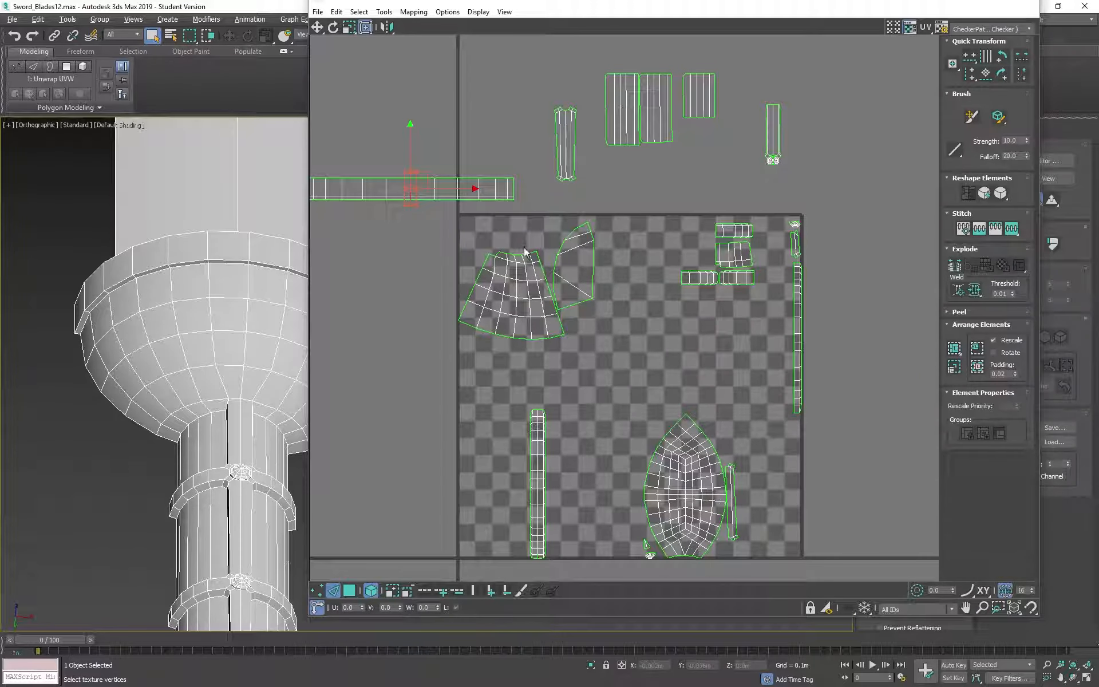
- Move one of the two overlapping top-face shells of the guard clear of its twin, beside it inside the tile
click(521, 257)
scroll(140, 344, down, 3)
middle_drag(140, 344, 103, 381)
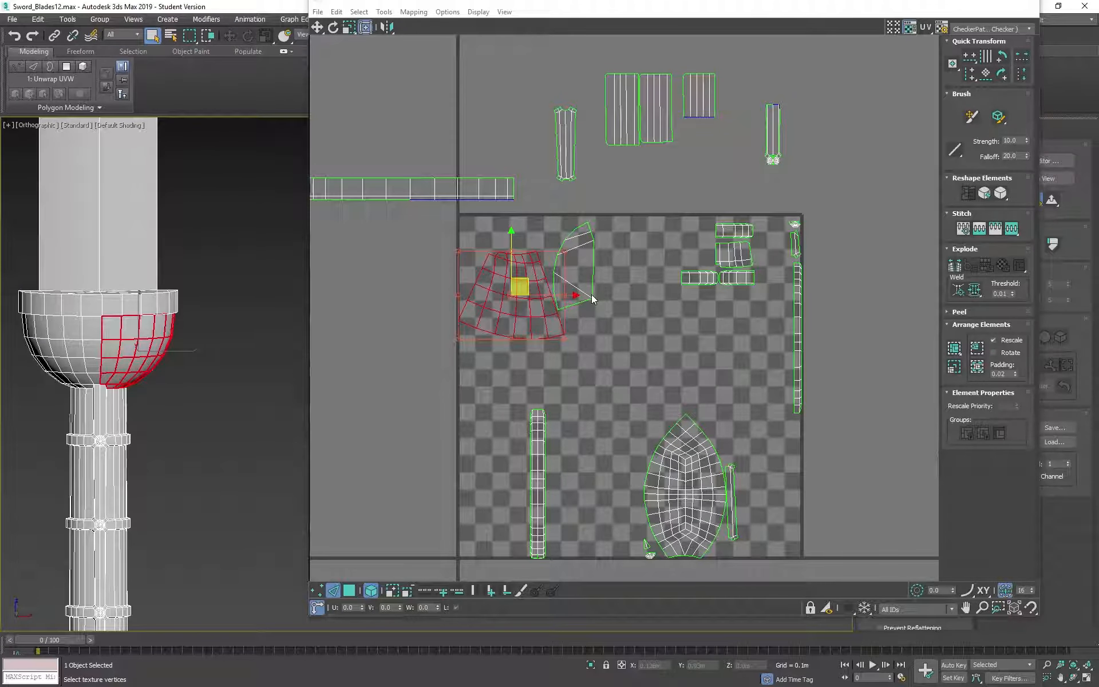
click(275, 309)
click(576, 258)
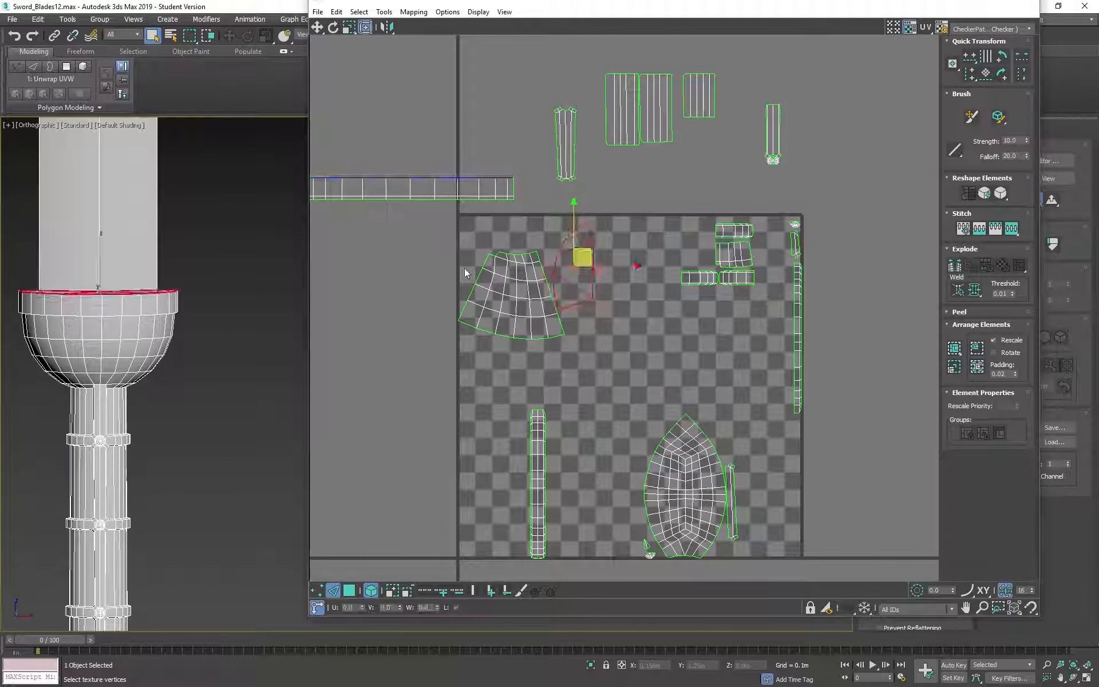
alt+middle_drag(146, 335, 103, 339)
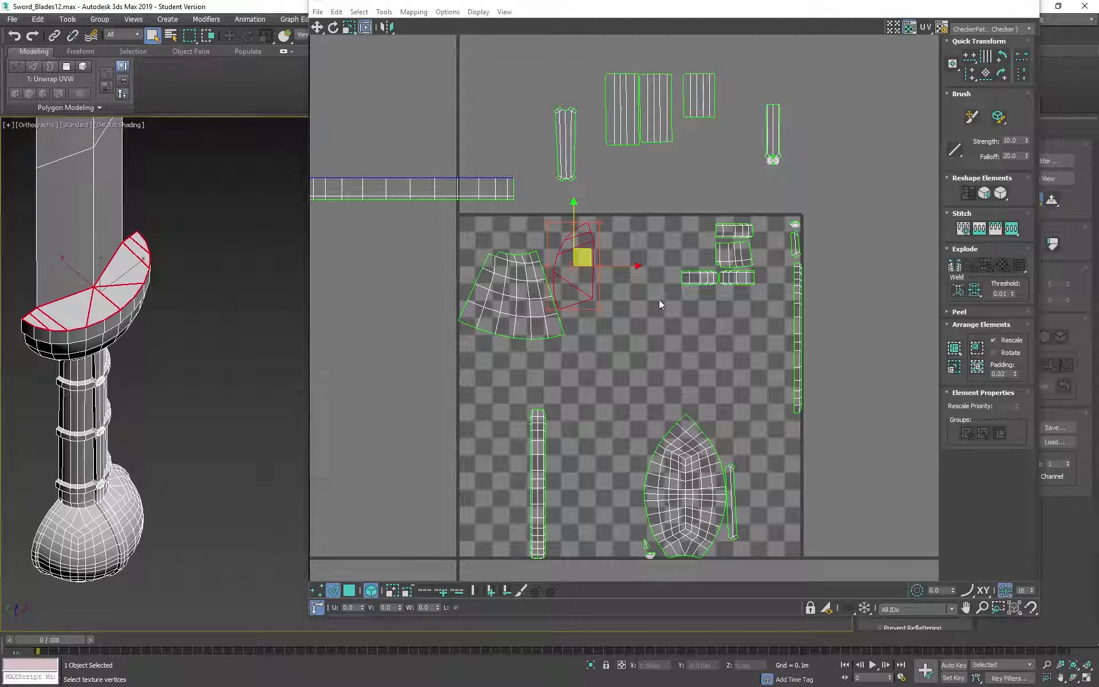
click(657, 300)
drag(592, 295, 647, 294)
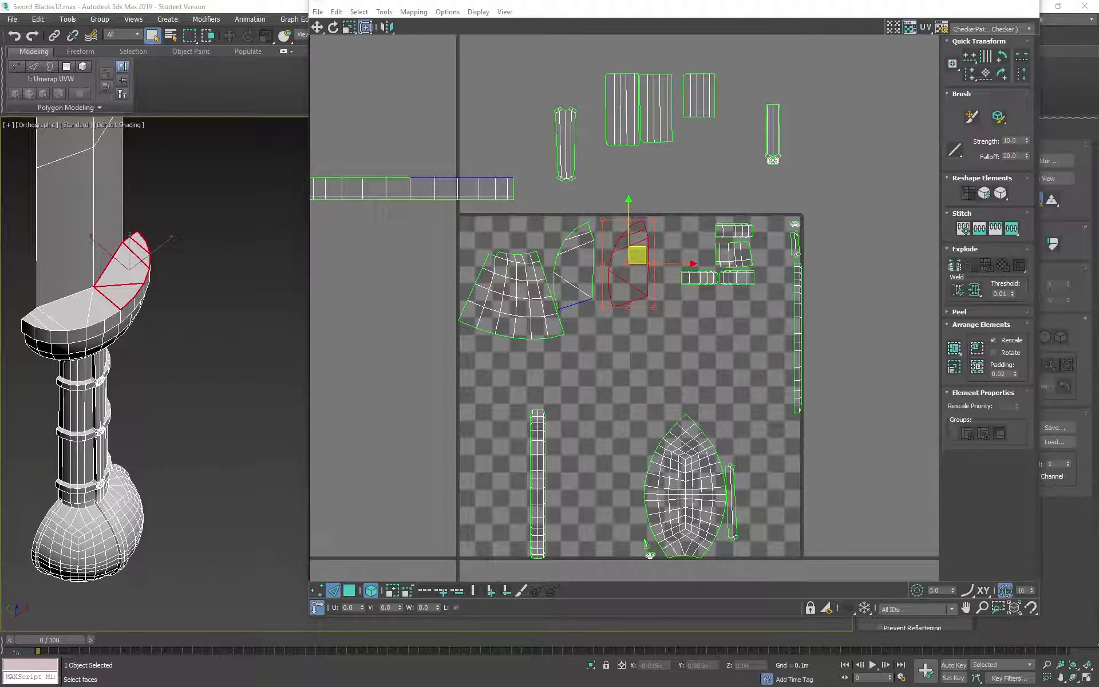
- Rotate the separated guard top-face shell to horizontal and mirror it so its narrow end points right, matching the right half on the model
scroll(640, 242, down, 2)
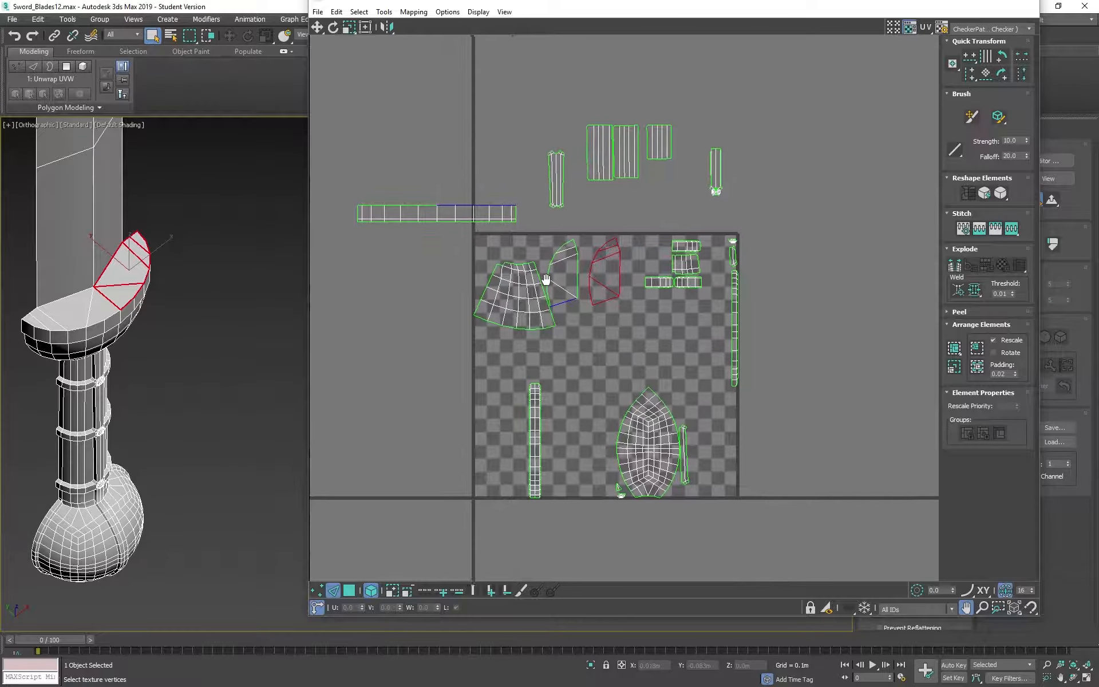
click(1003, 73)
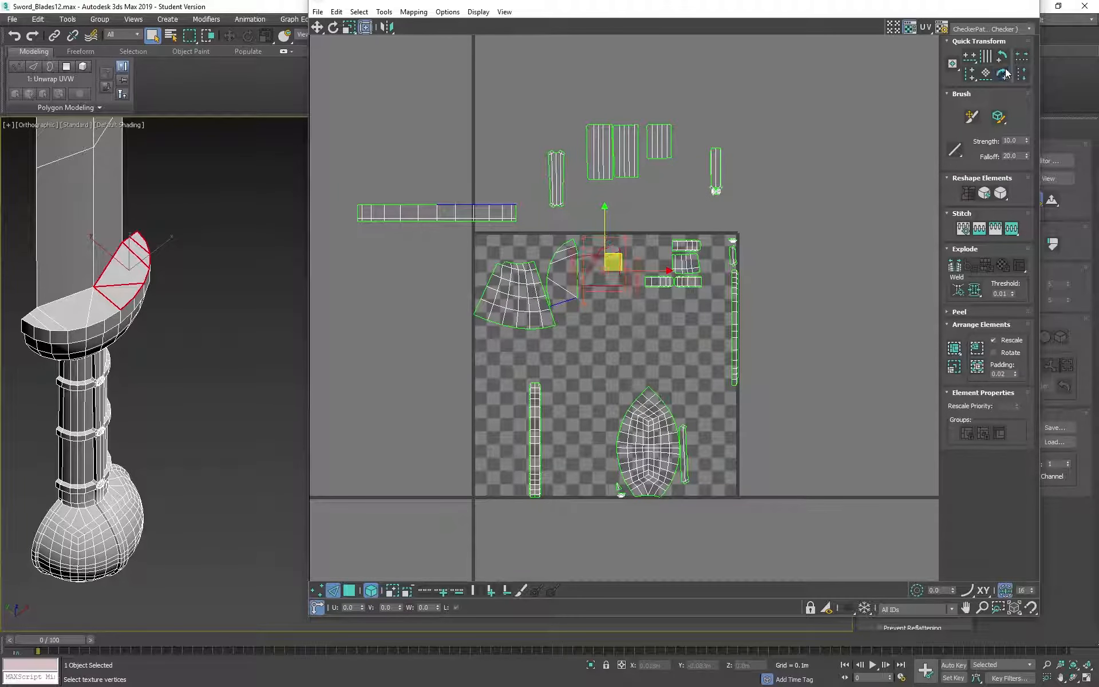
click(1004, 72)
double_click(1006, 73)
middle_drag(155, 270, 161, 261)
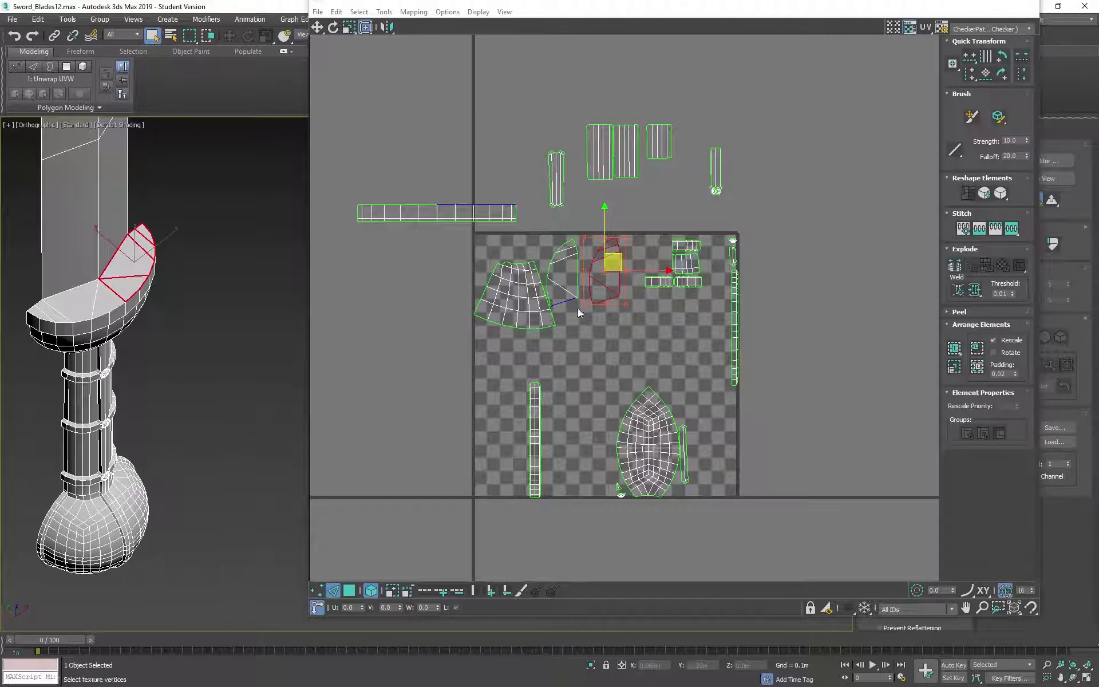
click(1003, 74)
click(1003, 74)
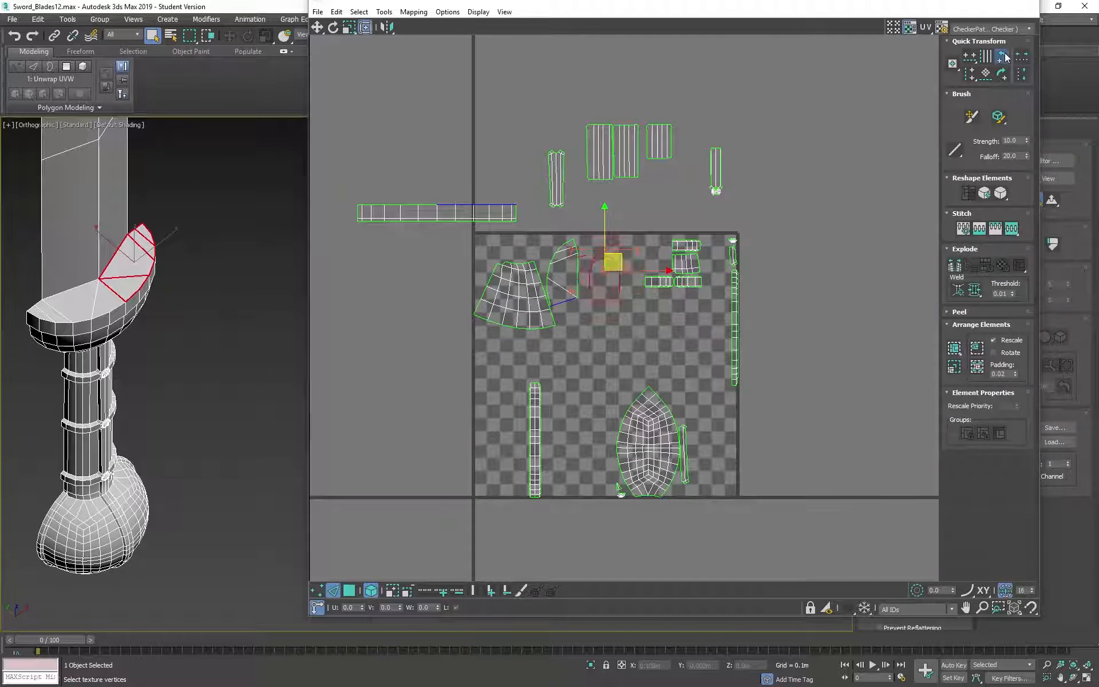
alt+middle_drag(122, 271, 223, 349)
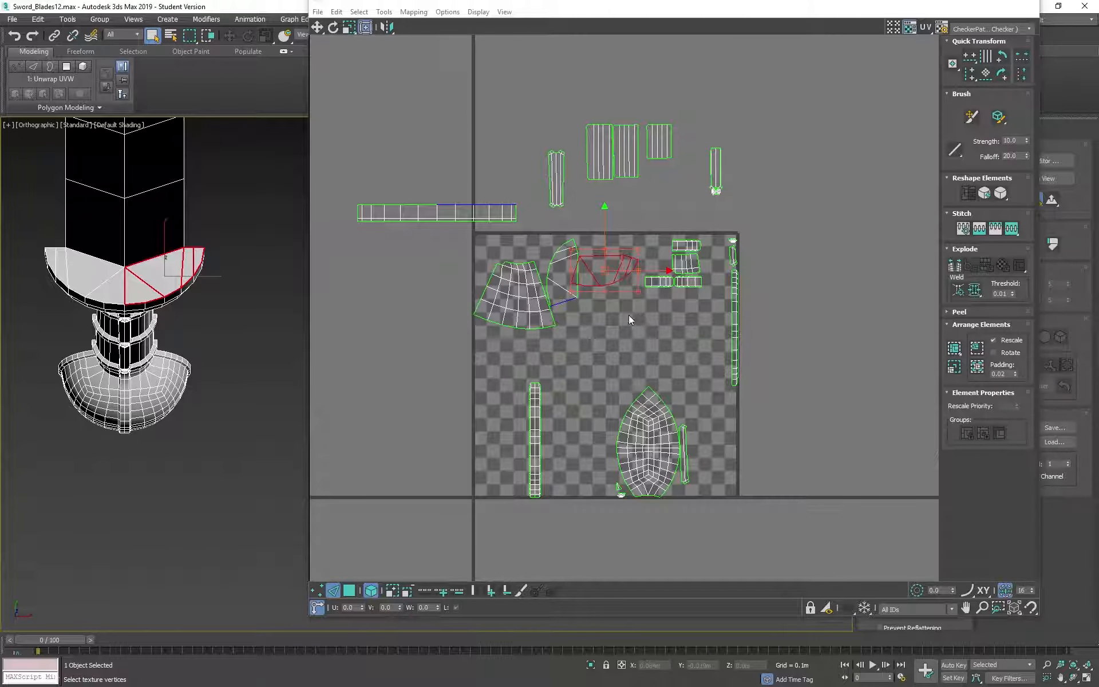
- Rotate the left-half guard top-face shell 90 degrees counterclockwise and park it outside the tile's left edge, below the rim strip
click(567, 305)
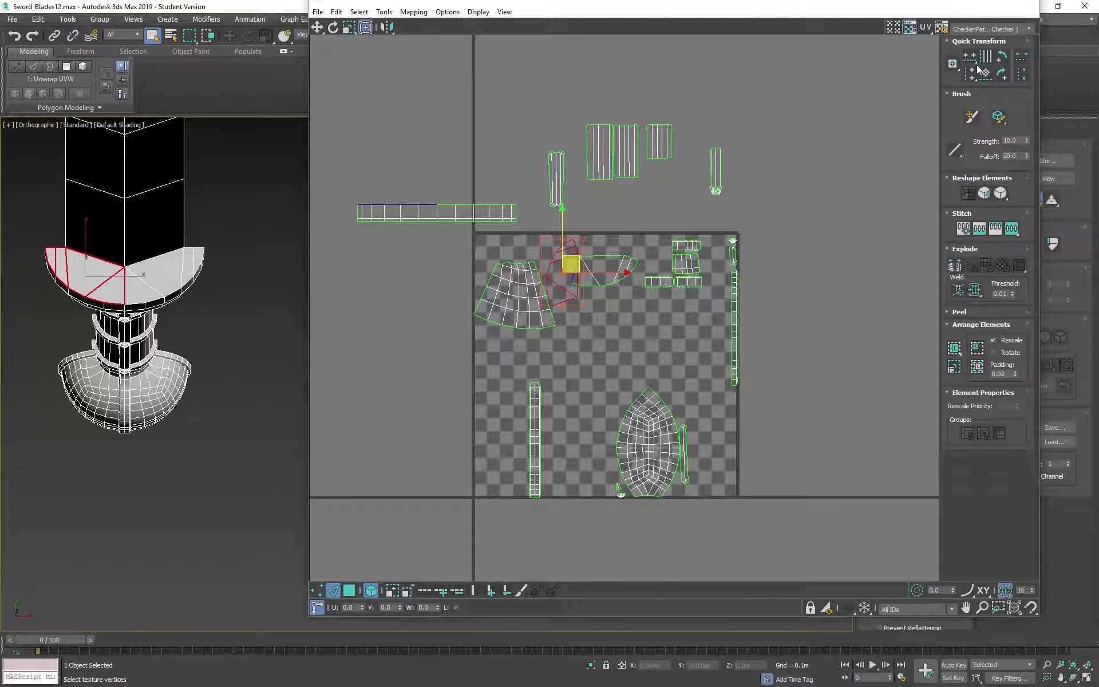
click(1003, 58)
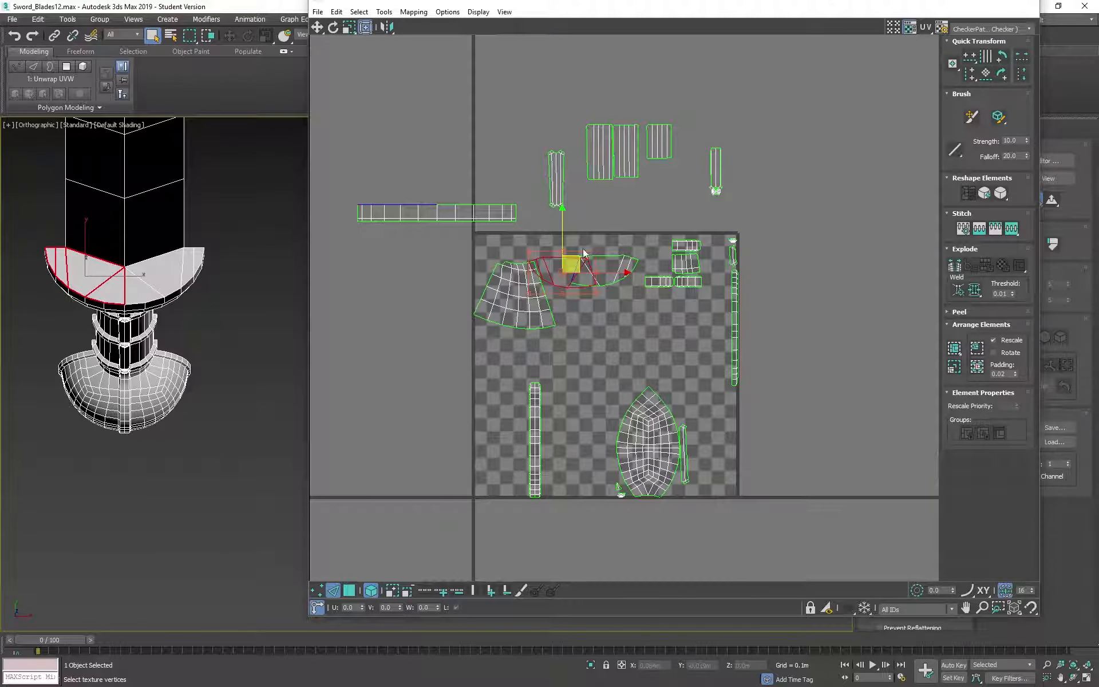
drag(584, 252, 387, 315)
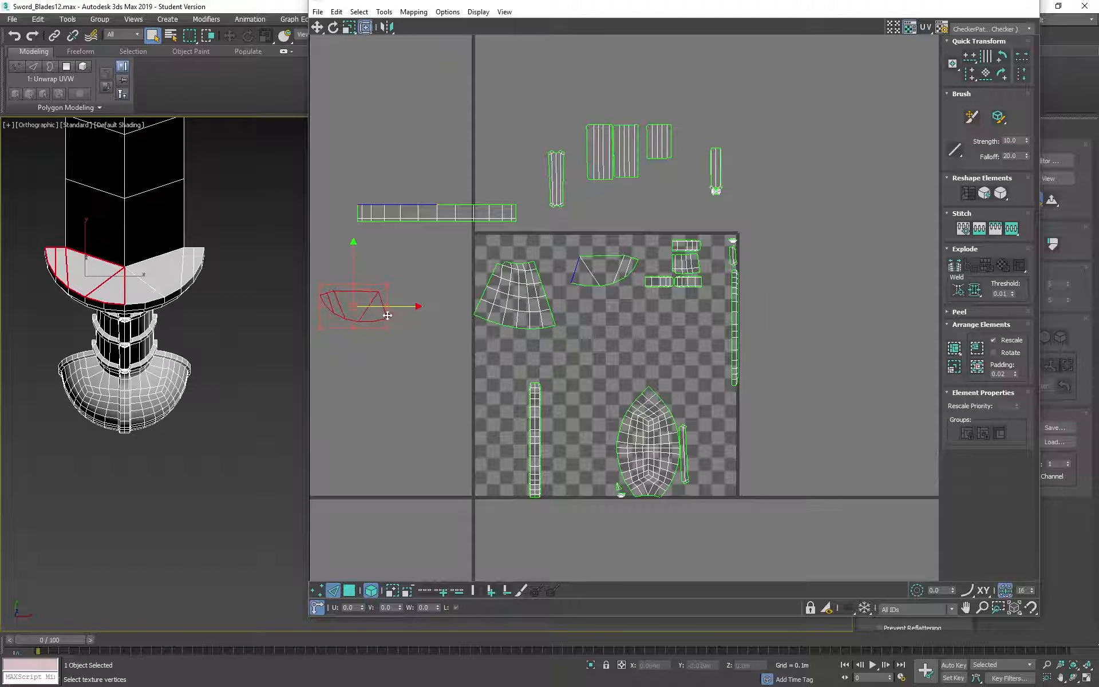
- Stitch the two guard top-face halves into one crescent along the short center edge they share
click(387, 313)
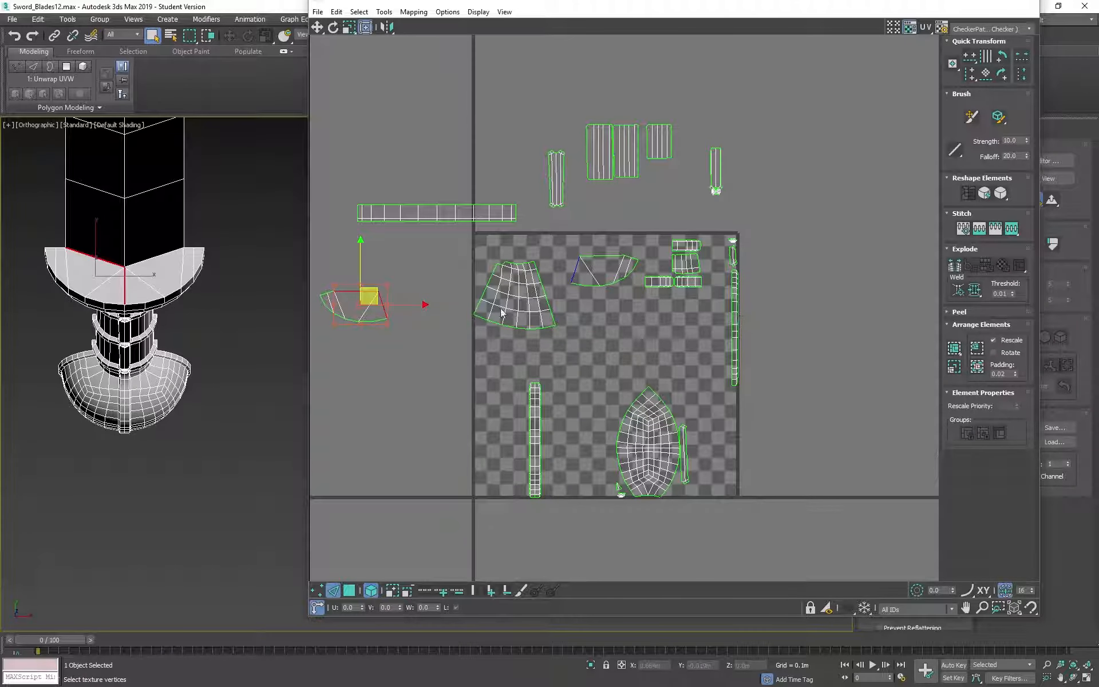
scroll(407, 280, up, 4)
middle_drag(329, 311, 608, 238)
scroll(516, 306, down, 2)
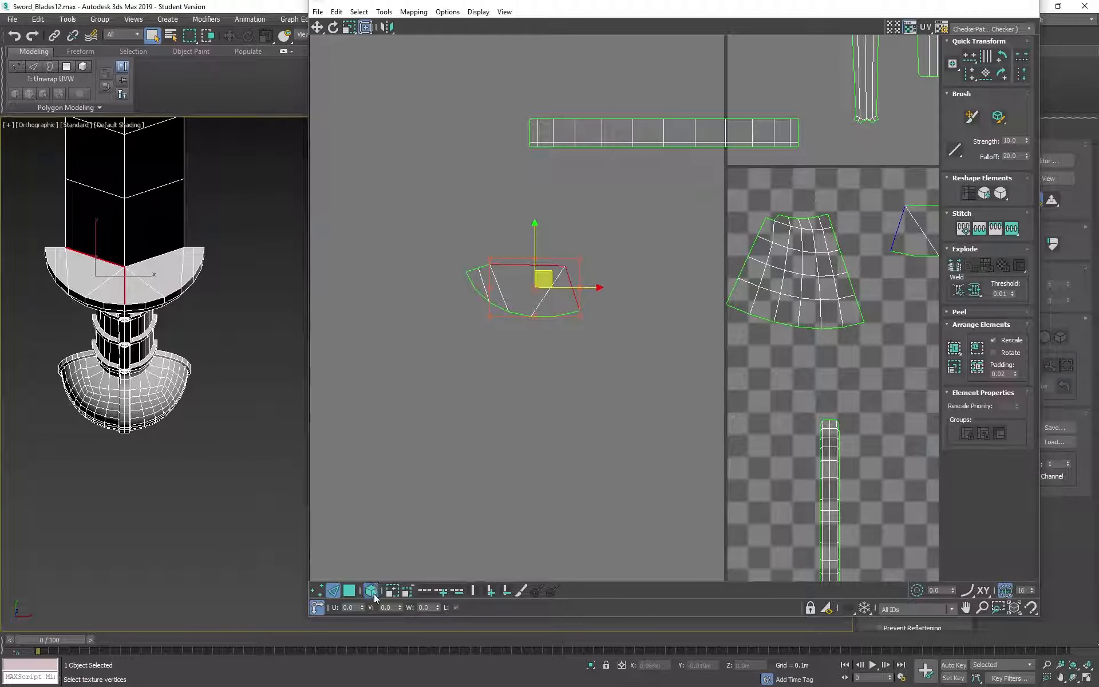
click(590, 303)
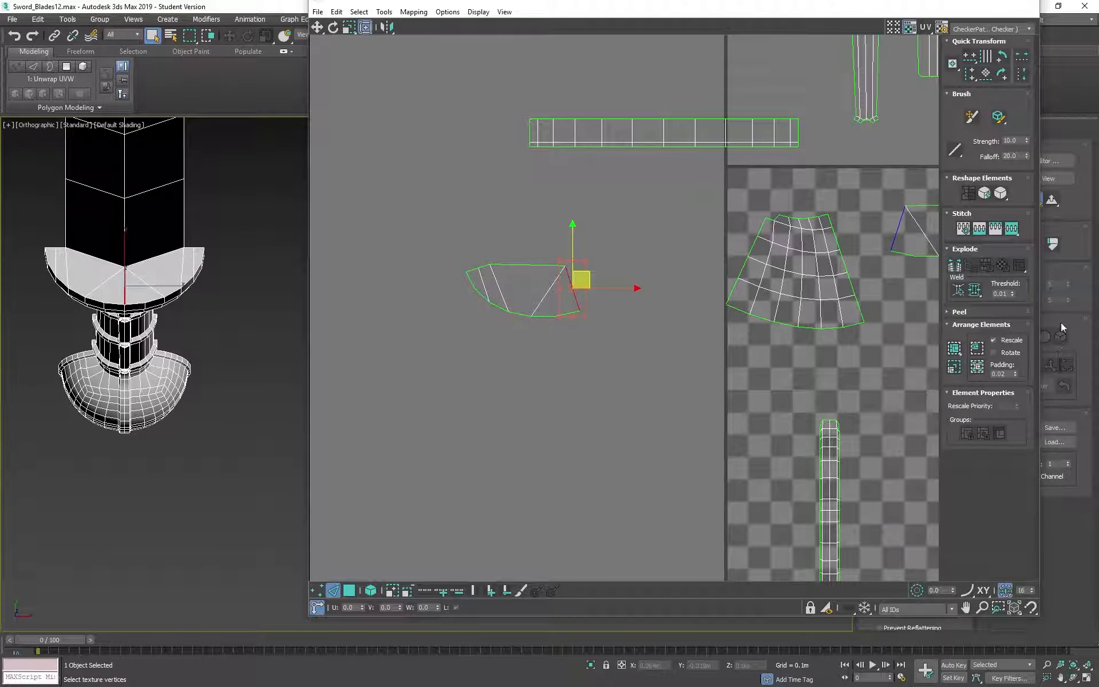
click(1021, 231)
- Check on the model which grip ring segment the left one of the two small adjacent band shells covers
middle_drag(645, 251, 560, 282)
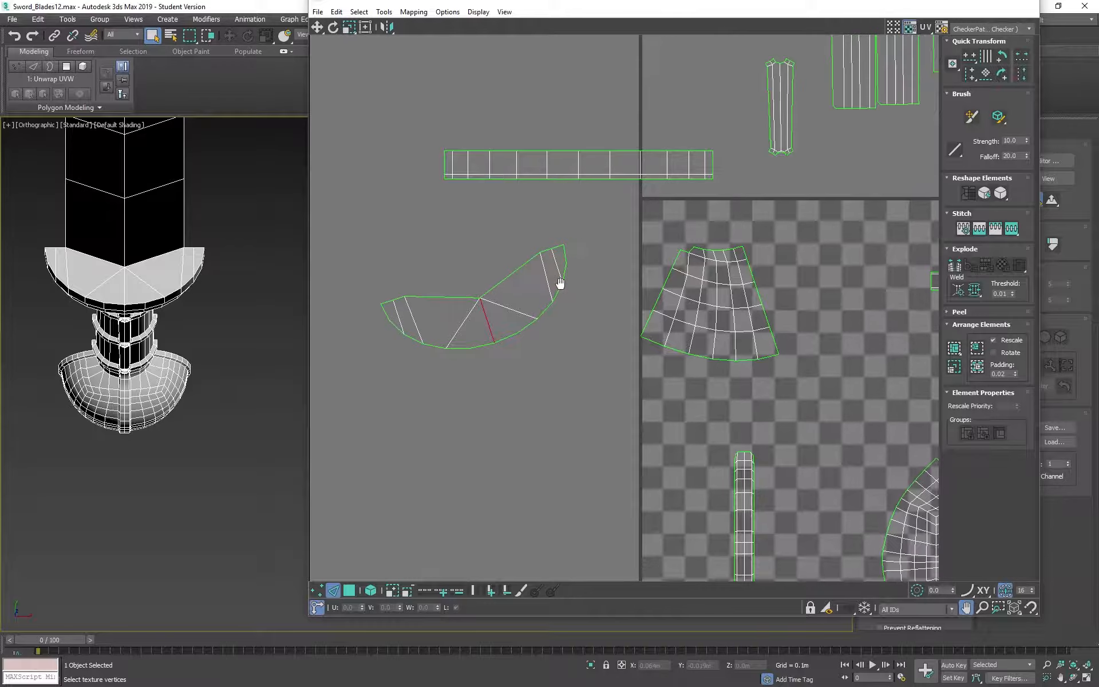
scroll(564, 284, down, 3)
scroll(481, 302, up, 3)
middle_drag(643, 287, 494, 328)
scroll(494, 328, down, 2)
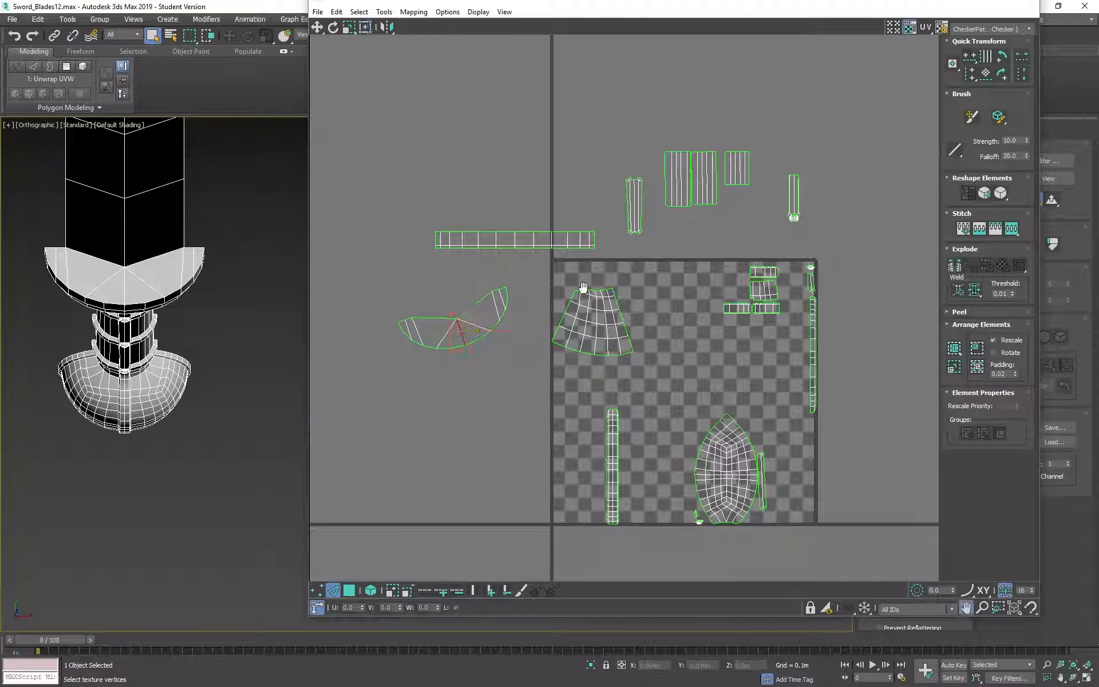
middle_drag(584, 287, 518, 269)
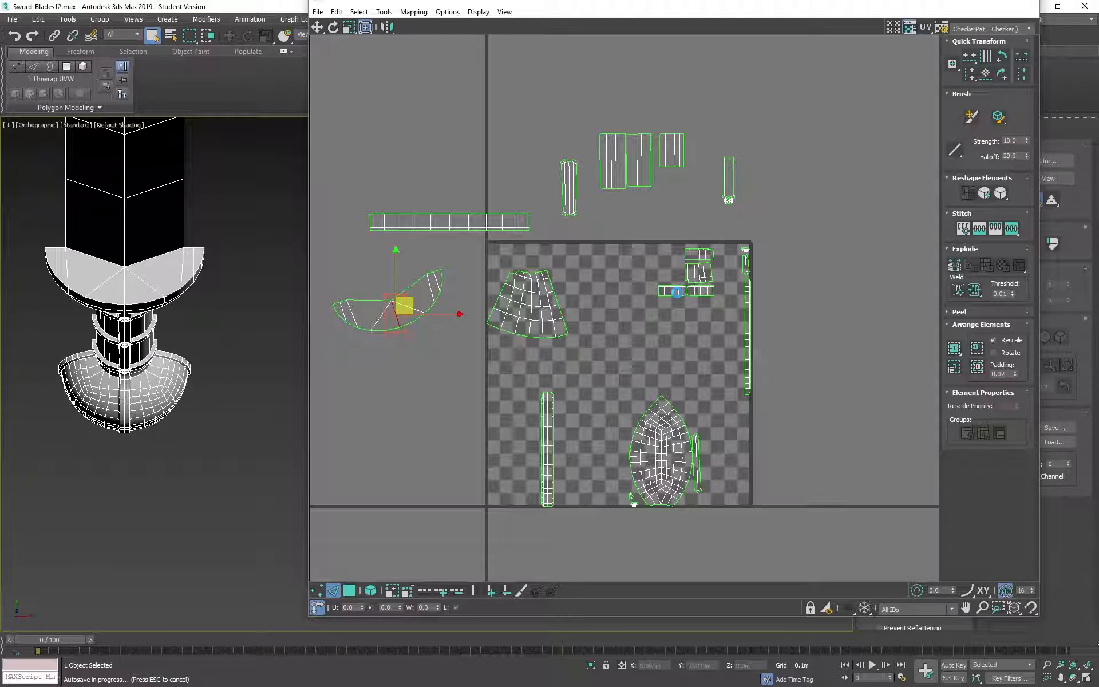
click(677, 292)
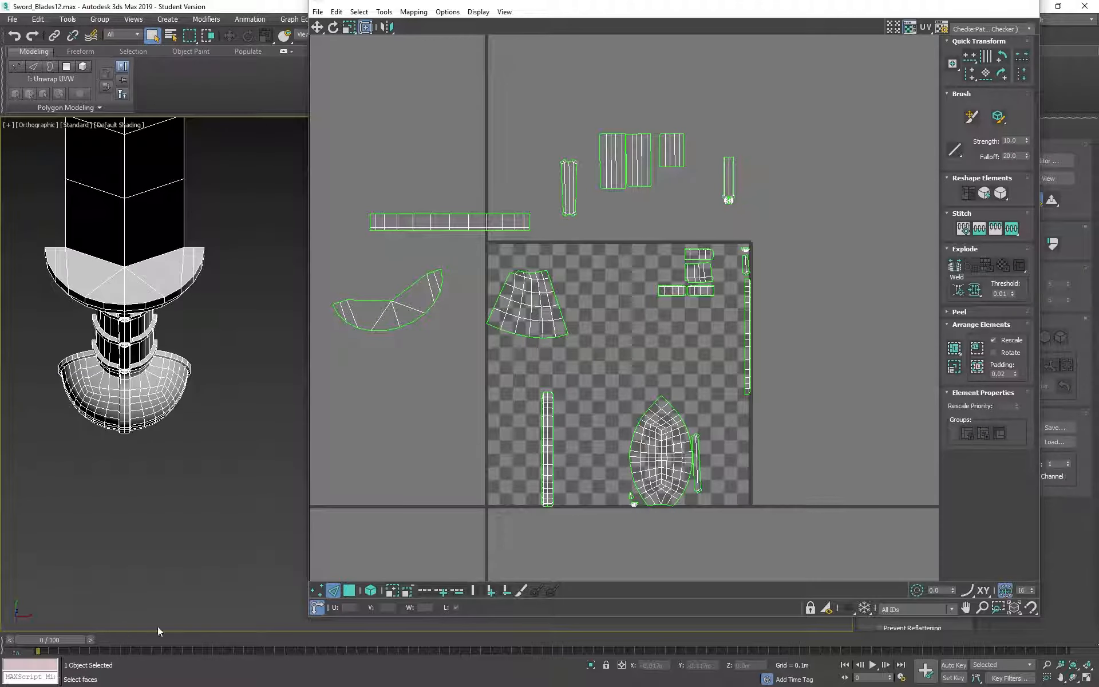
click(350, 593)
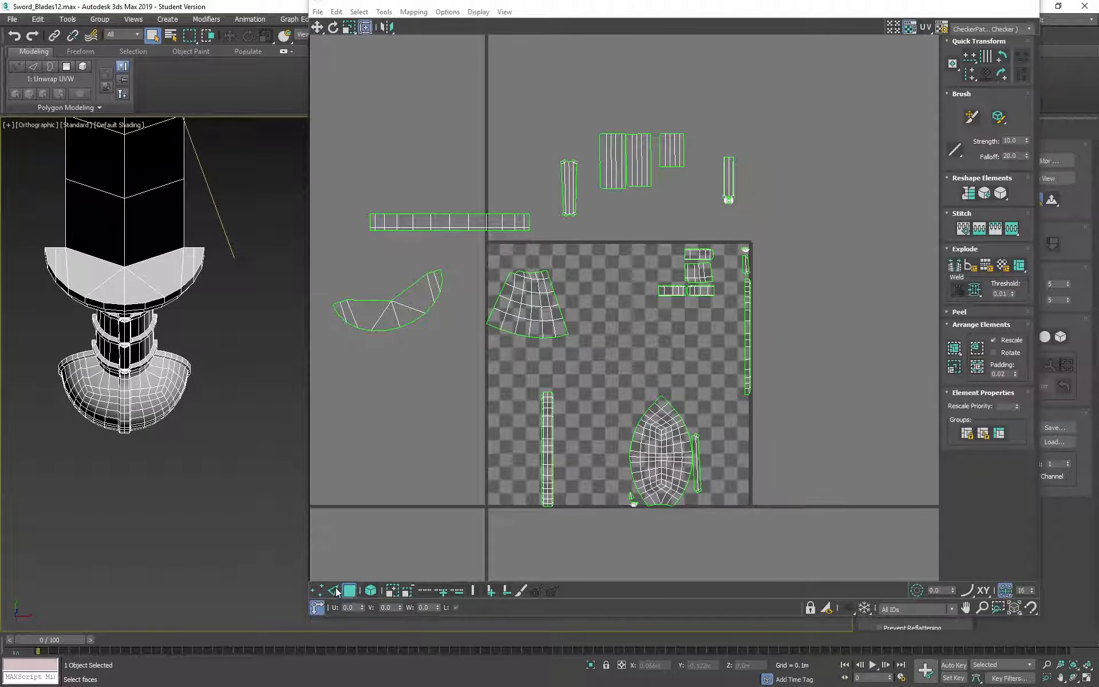
click(371, 590)
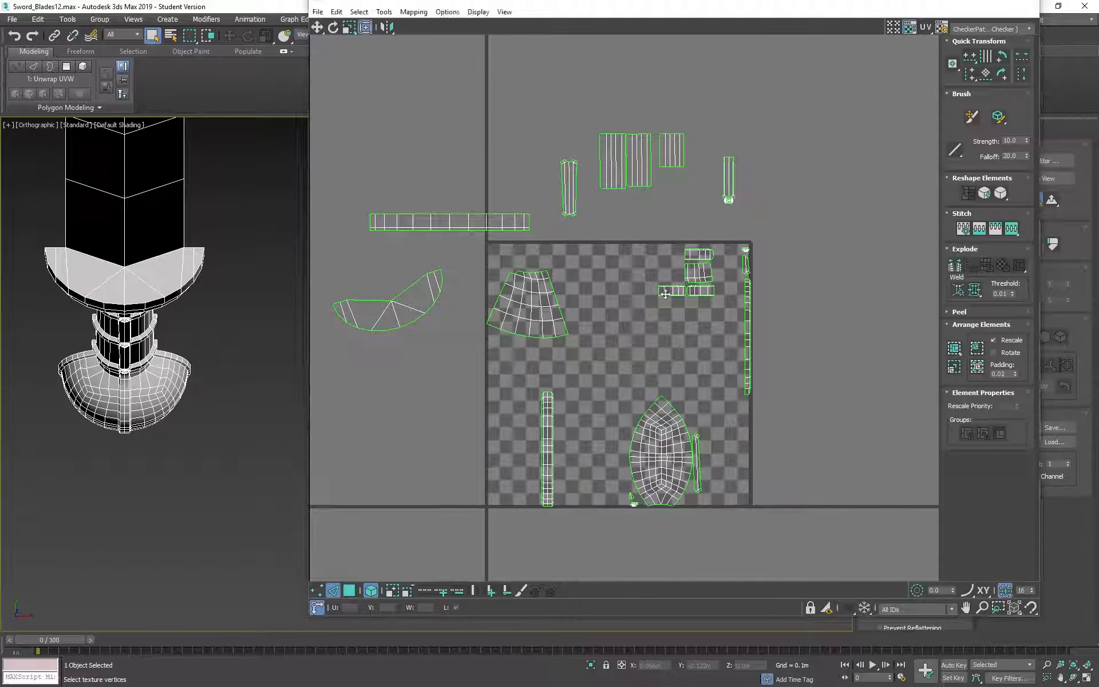
click(665, 293)
alt+middle_drag(166, 408, 184, 287)
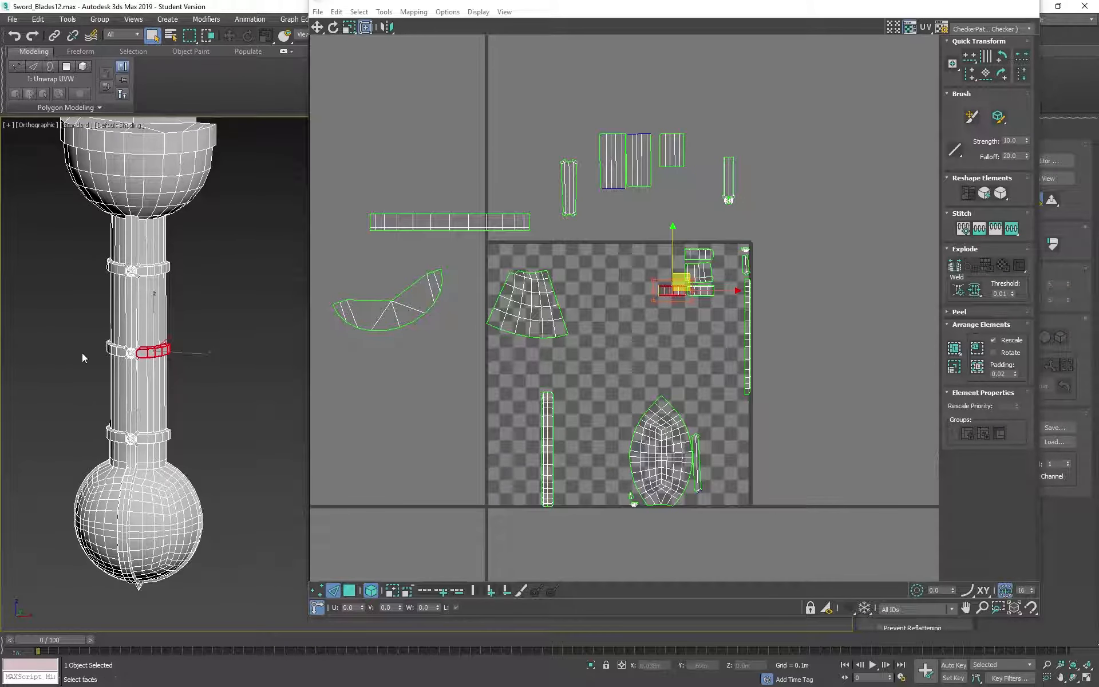
scroll(551, 352, up, 3)
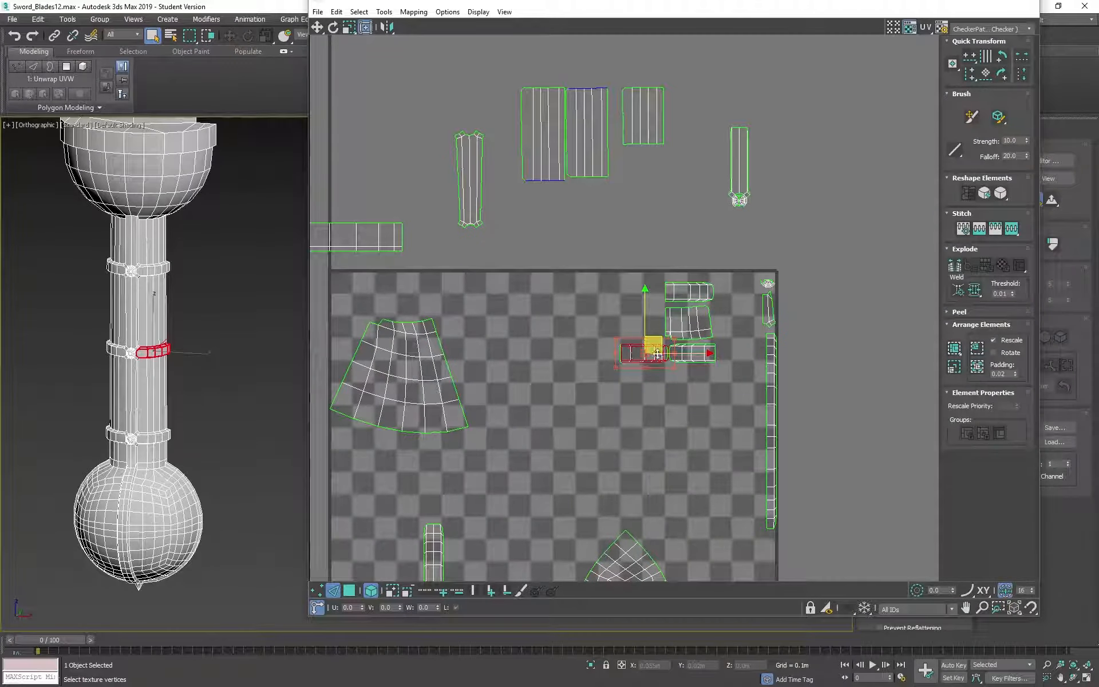
scroll(542, 425, down, 5)
middle_drag(542, 425, 551, 347)
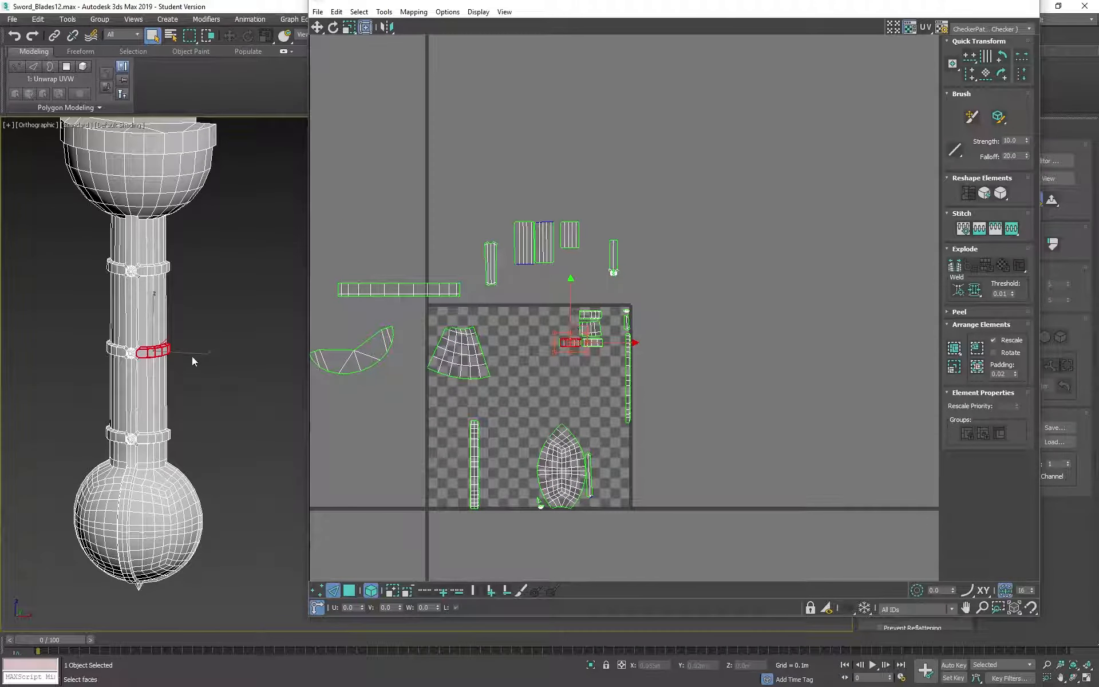
alt+middle_drag(194, 356, 107, 407)
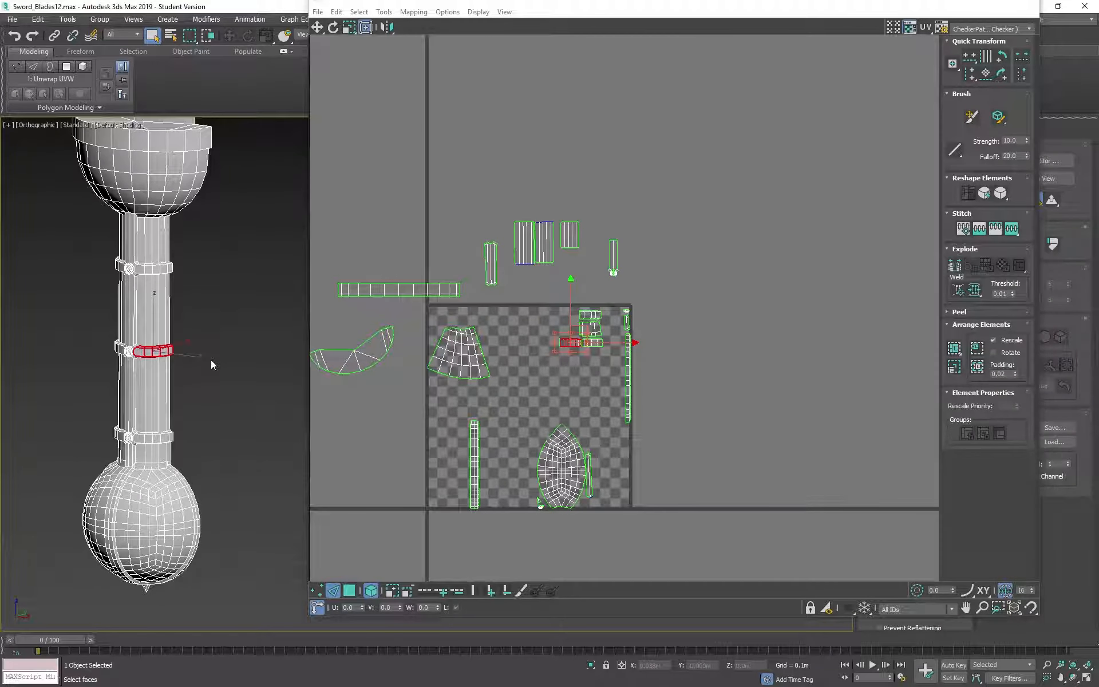
middle_drag(211, 360, 171, 379)
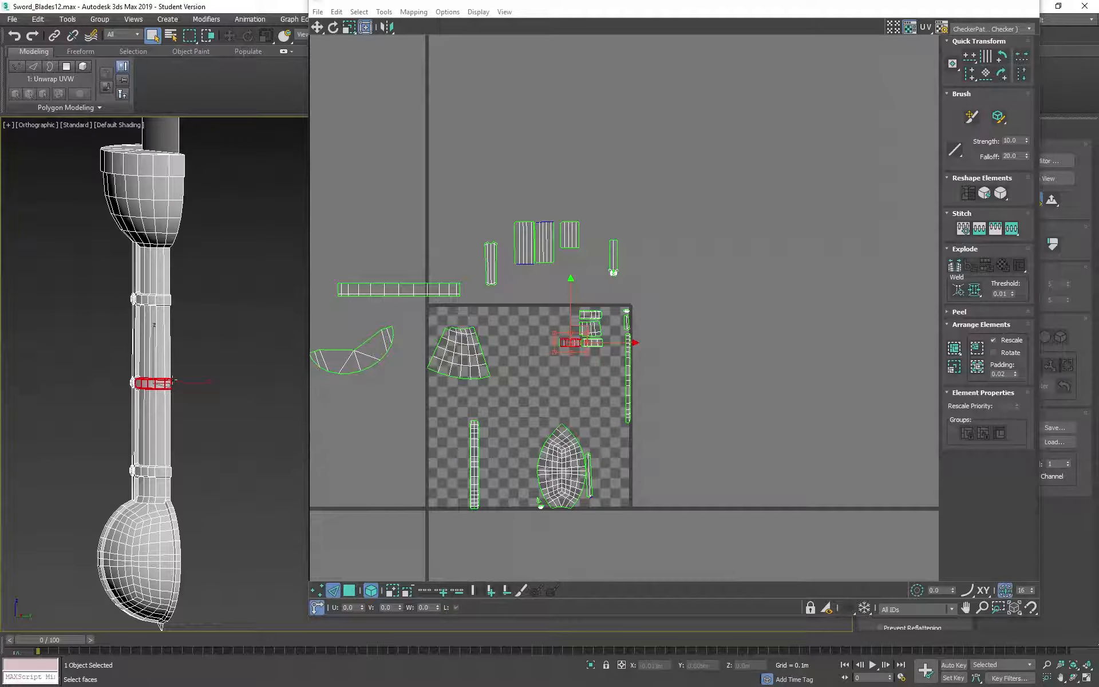
- Check on the model which part of the pommel the long thin strip at the tile's right edge covers
middle_drag(728, 376, 792, 340)
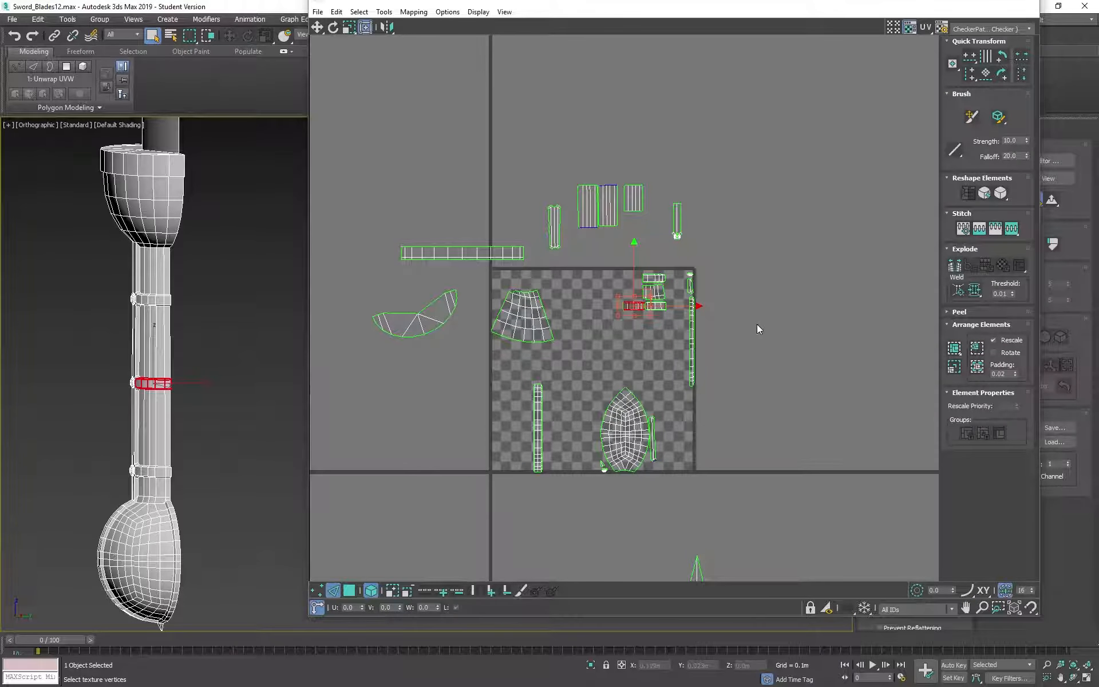
drag(757, 325, 691, 358)
alt+middle_drag(166, 456, 262, 392)
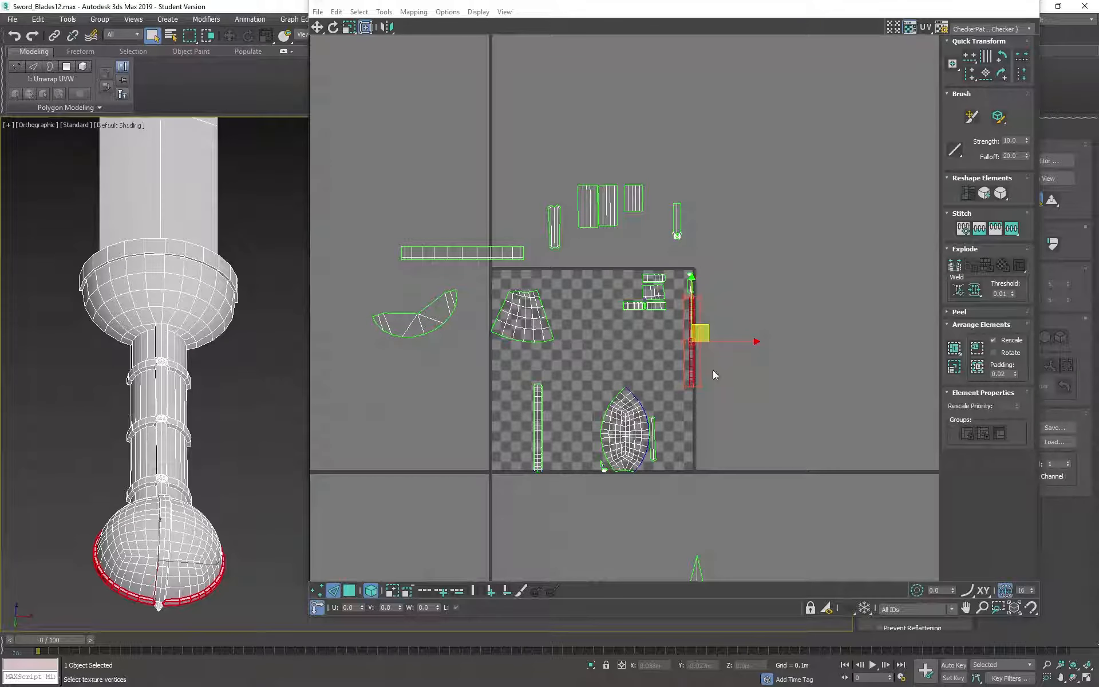
- Move both overlapping thin grip shells beside the leaf-shaped pommel shell out past the tile's right edge, placing them side by side
middle_drag(712, 375, 657, 295)
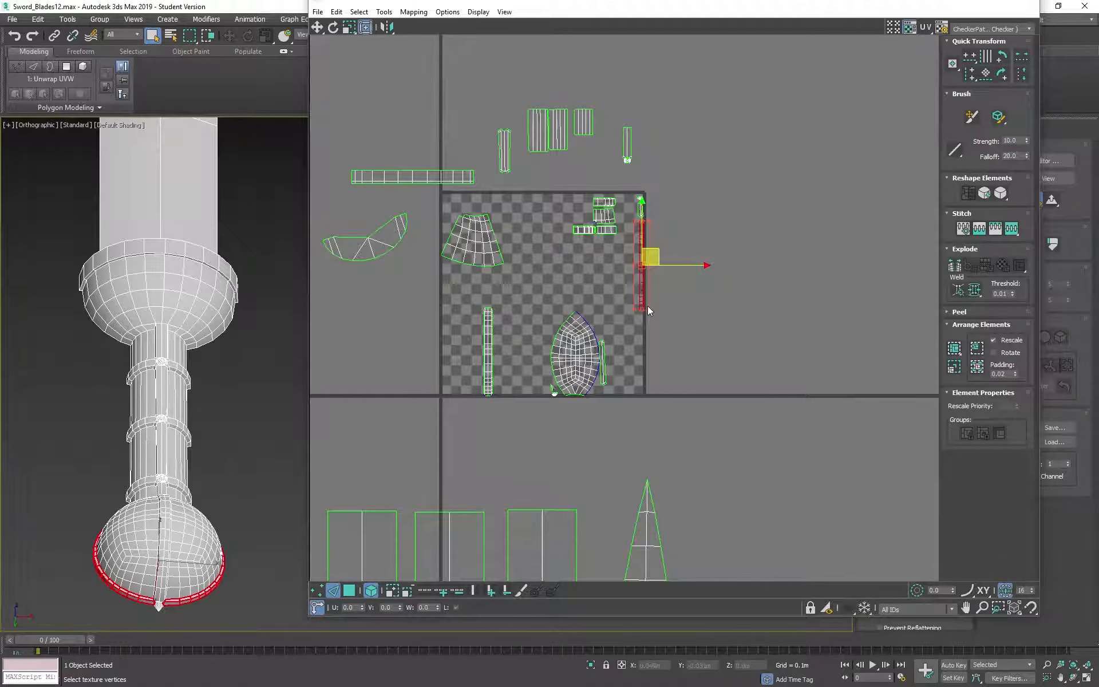
click(604, 375)
alt+middle_drag(144, 404, 138, 467)
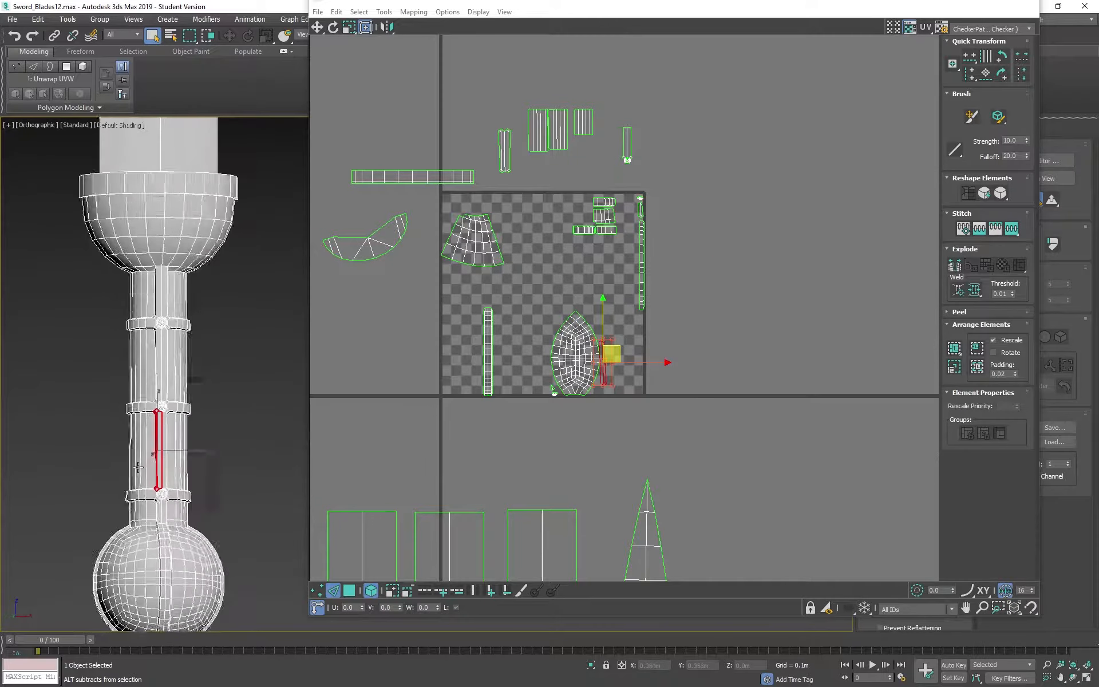
scroll(636, 352, up, 5)
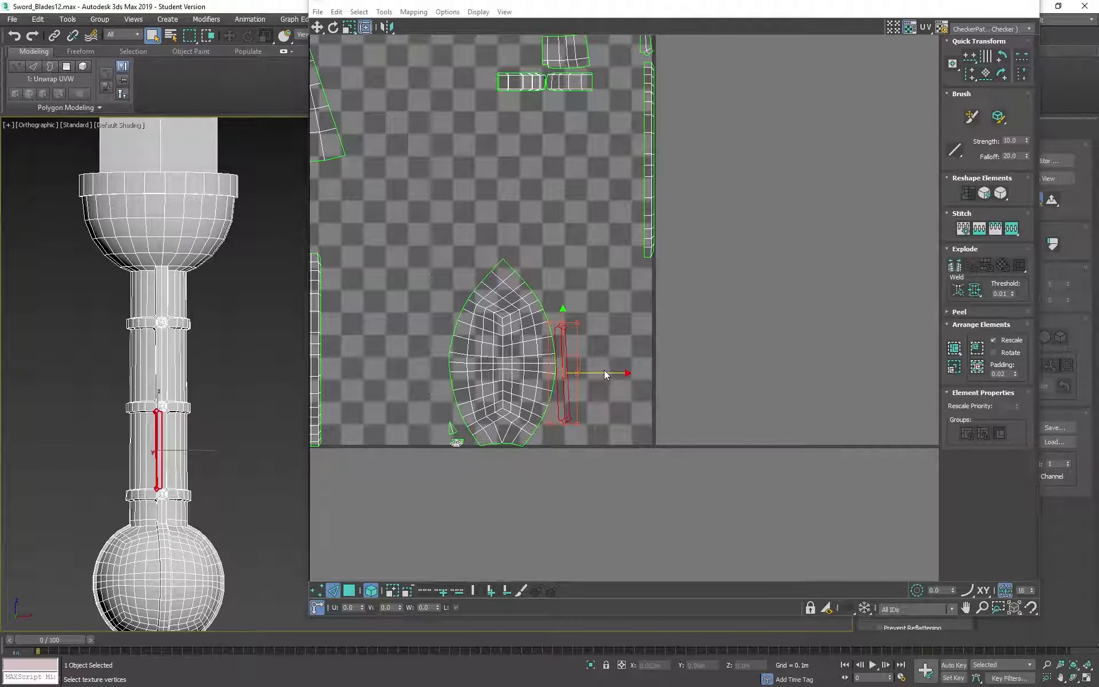
drag(605, 375, 753, 375)
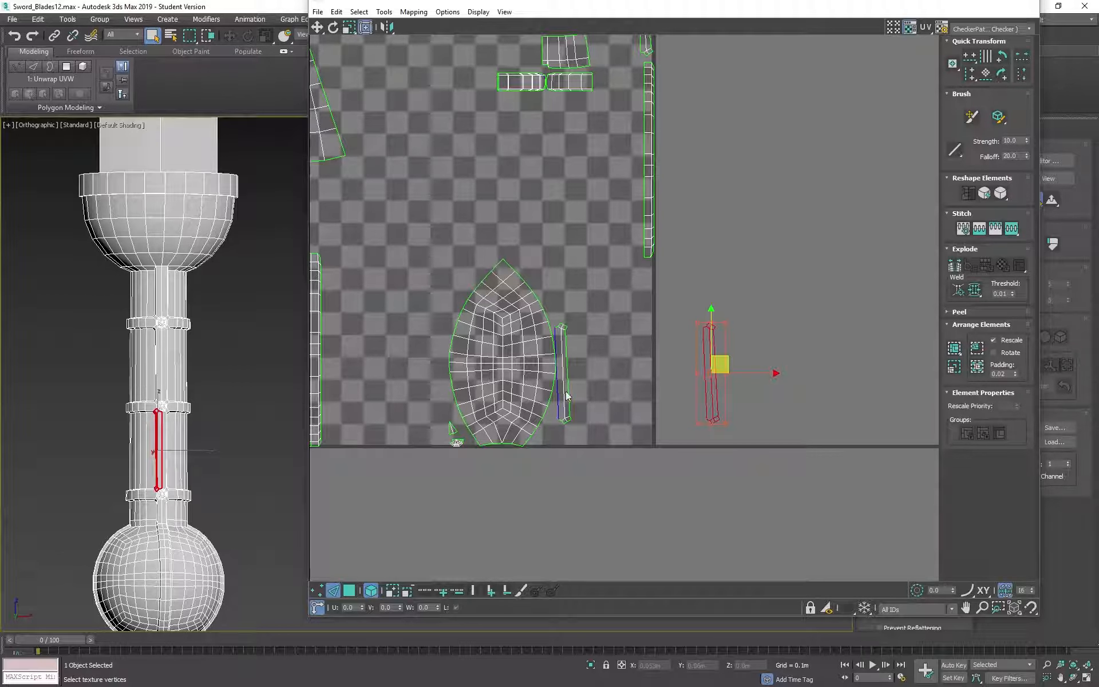
drag(567, 396, 617, 403)
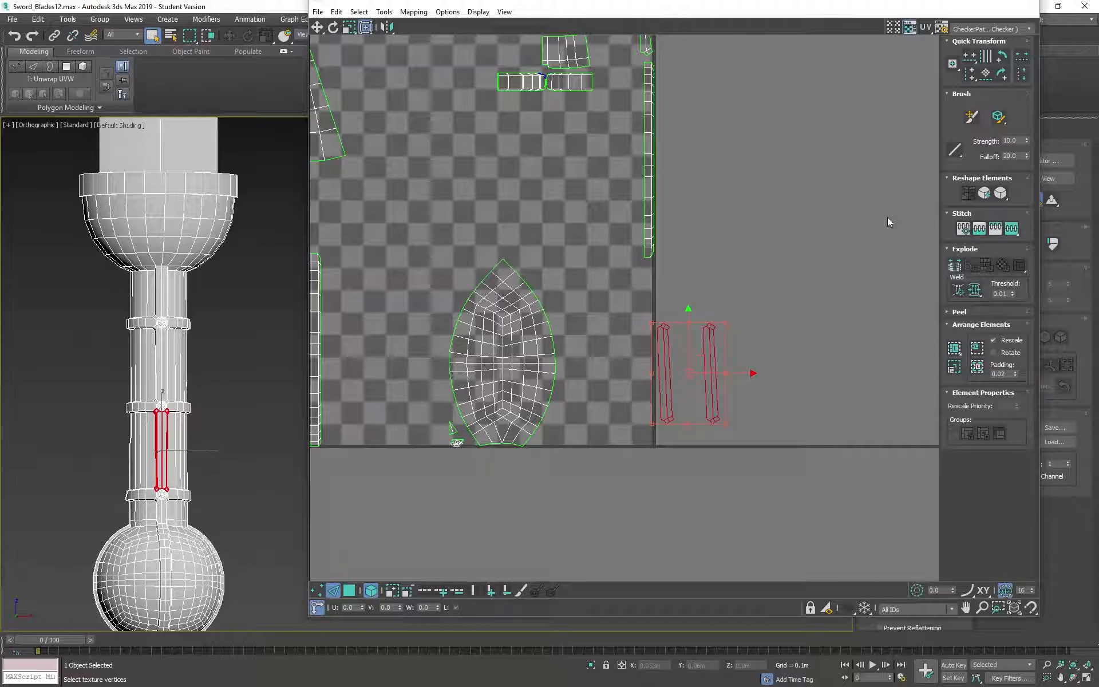
- Rotate both thin grip shells 180 degrees and mirror the right one horizontally
click(1005, 76)
click(1004, 76)
middle_drag(822, 266, 758, 260)
drag(759, 280, 650, 352)
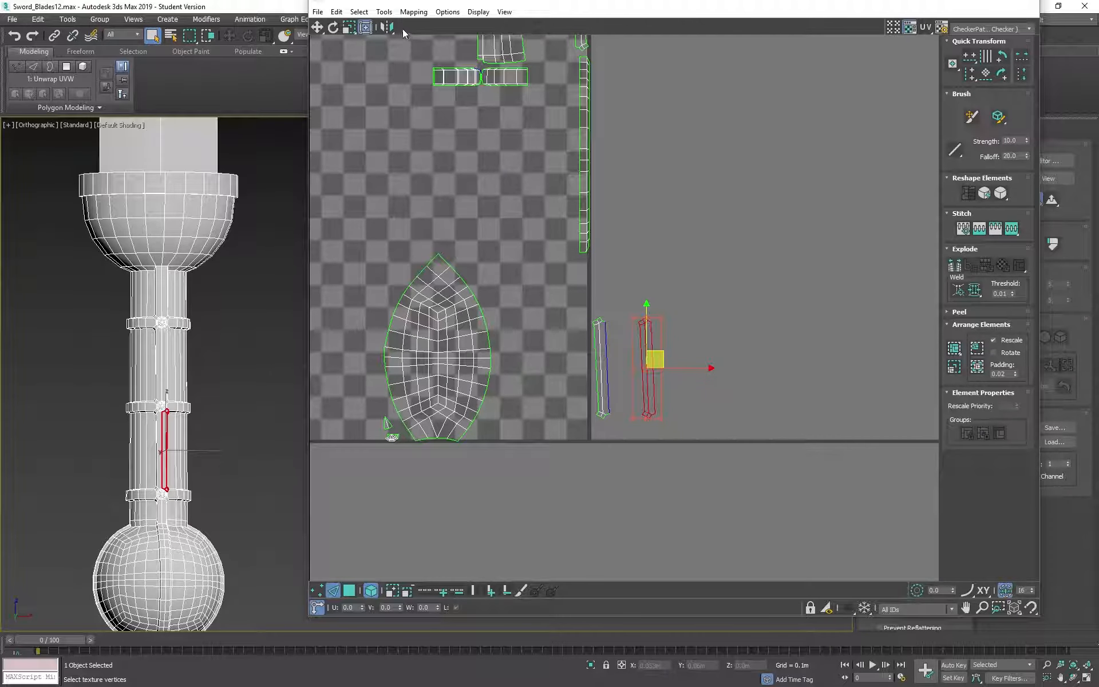
click(390, 28)
- Stitch the two thin grip shells past the tile's right edge together into one piece
double_click(606, 372)
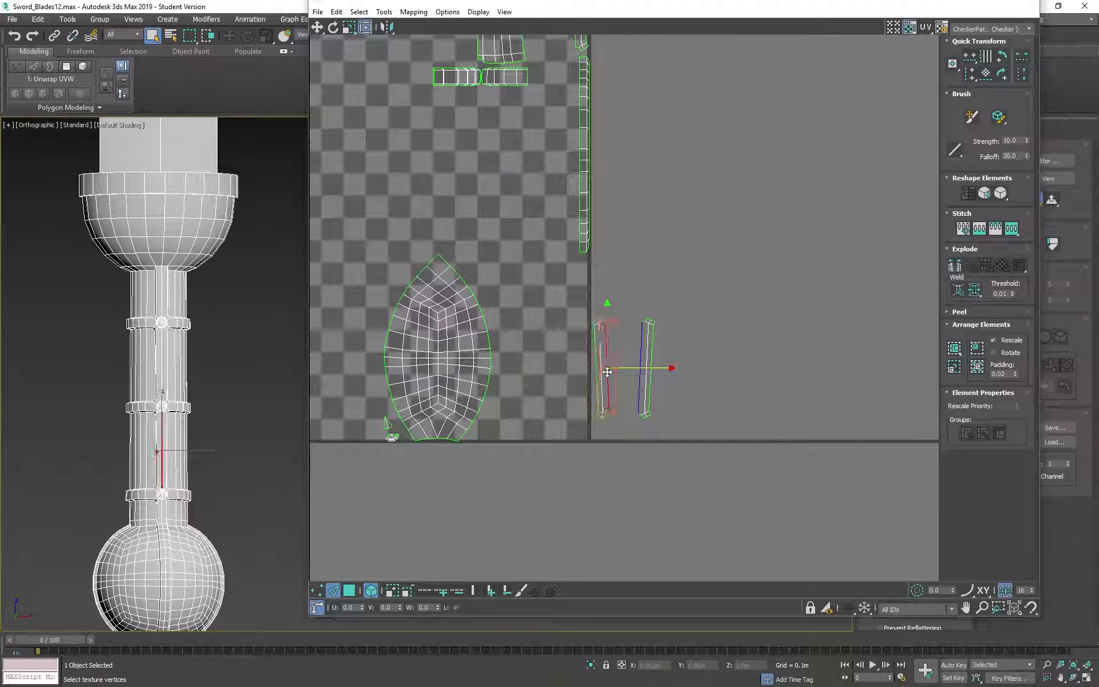
click(1012, 228)
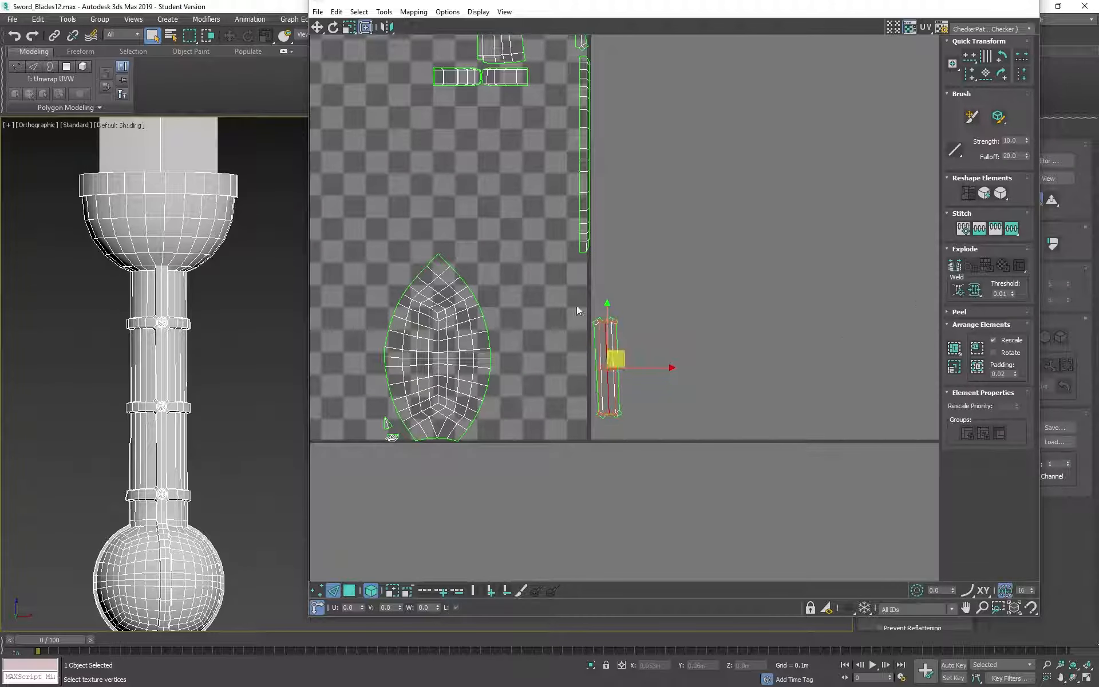
- Move the small stud and tip shells beside the leaf-shaped pommel shell and the tiny stud shell in the tile's upper-right corner well outside the tile
middle_drag(610, 276, 743, 177)
drag(553, 345, 583, 391)
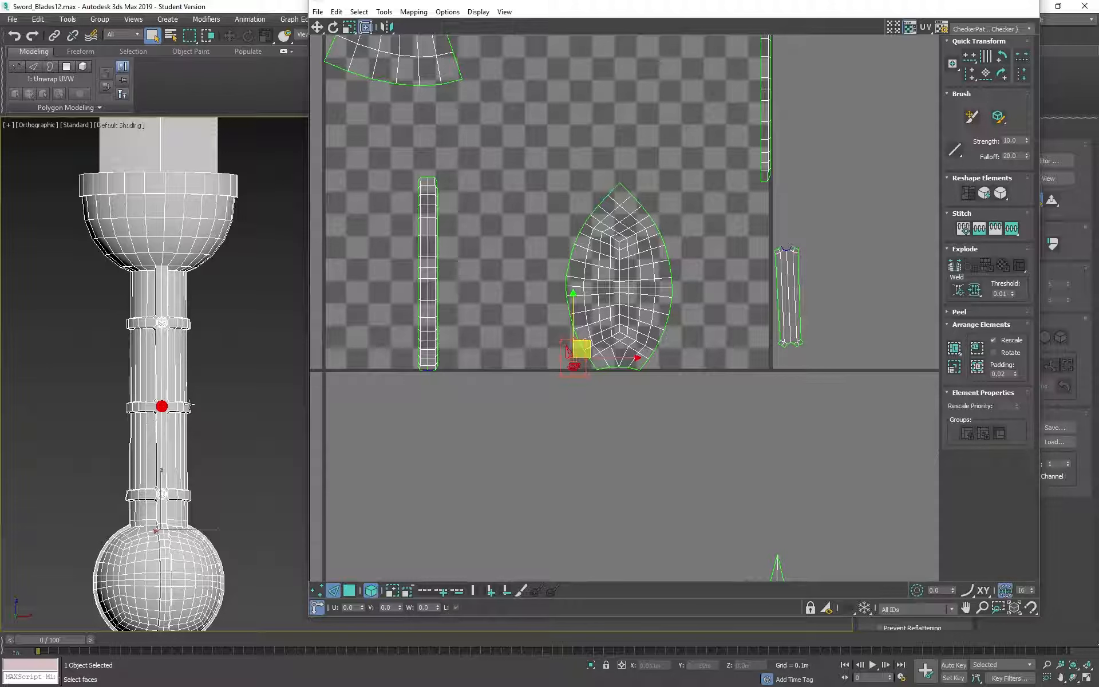
scroll(585, 310, down, 4)
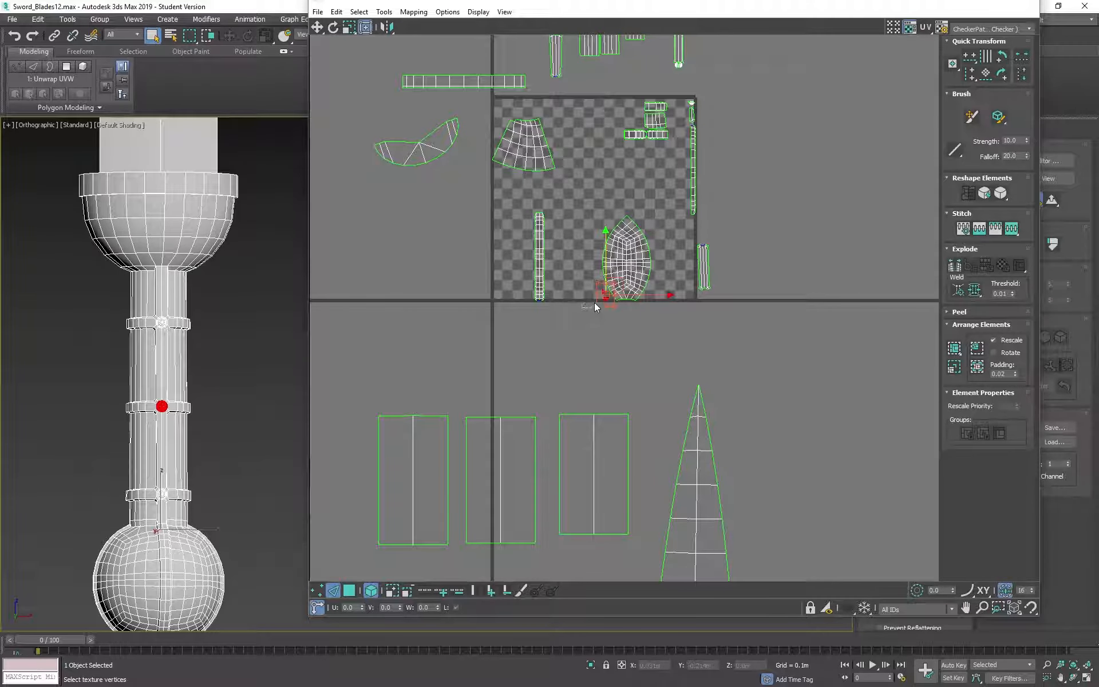
drag(612, 289, 845, 308)
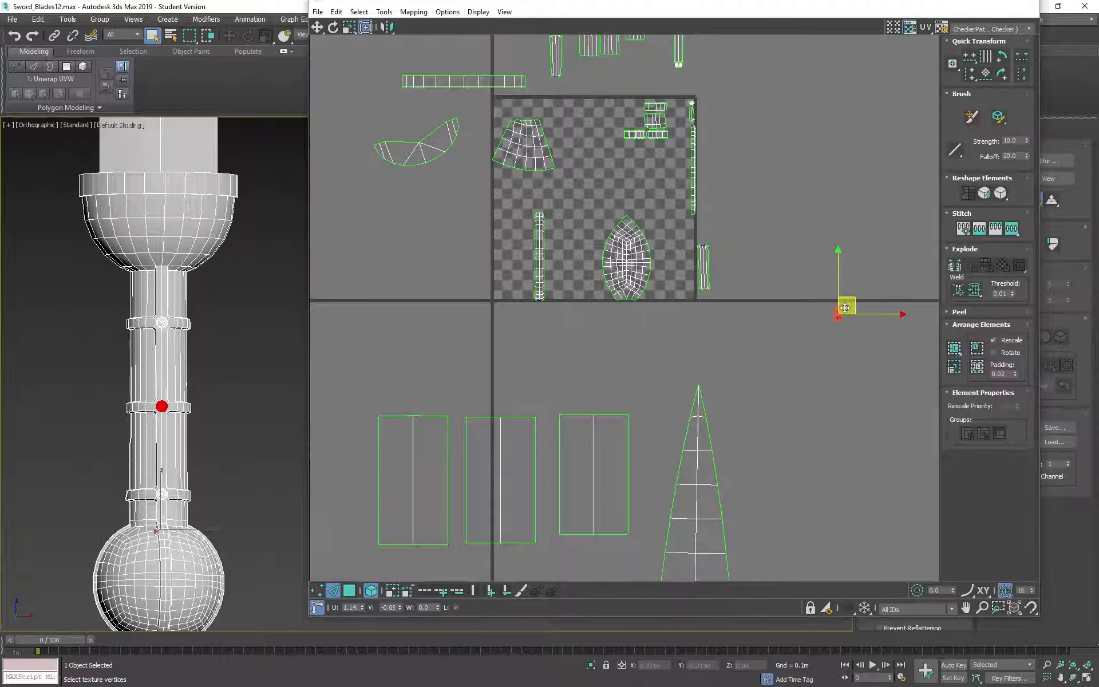
middle_drag(654, 194, 638, 300)
scroll(702, 202, up, 3)
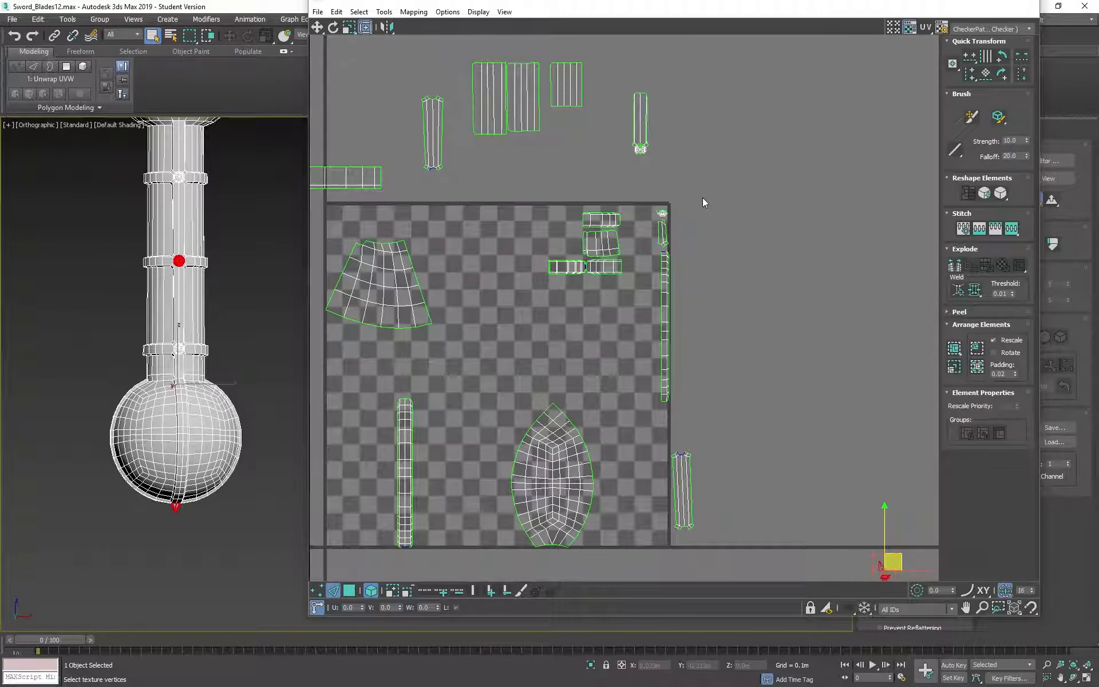
click(662, 216)
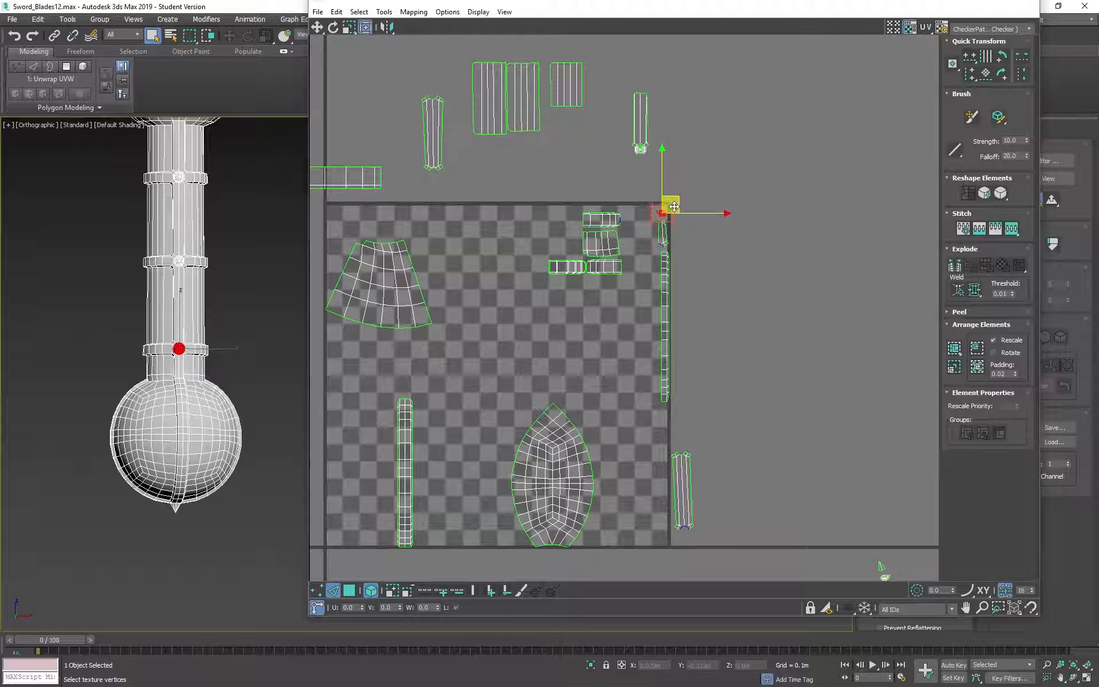
drag(675, 207, 918, 489)
- Check on the model which parts the long thin strip at the tile's right edge and the left of the adjacent small band shells cover
middle_drag(528, 324, 580, 335)
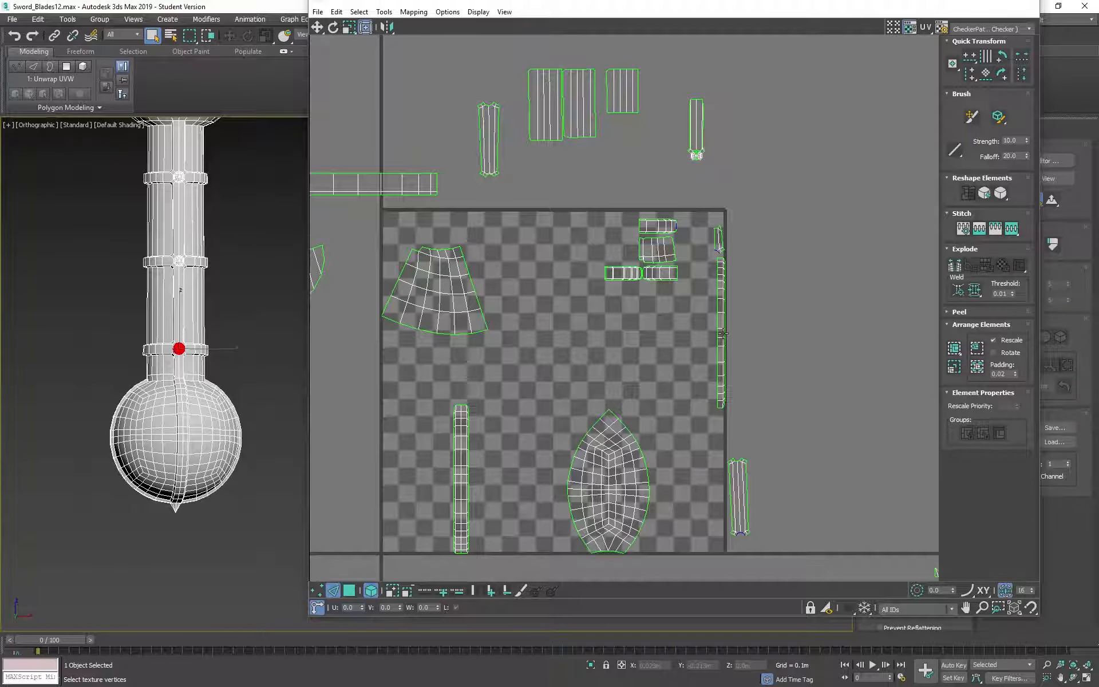
click(721, 333)
mouse_move(92, 375)
alt+middle_down()
mouse_move(192, 377)
mouse_move(97, 379)
alt+middle_up()
middle_drag(554, 343, 624, 259)
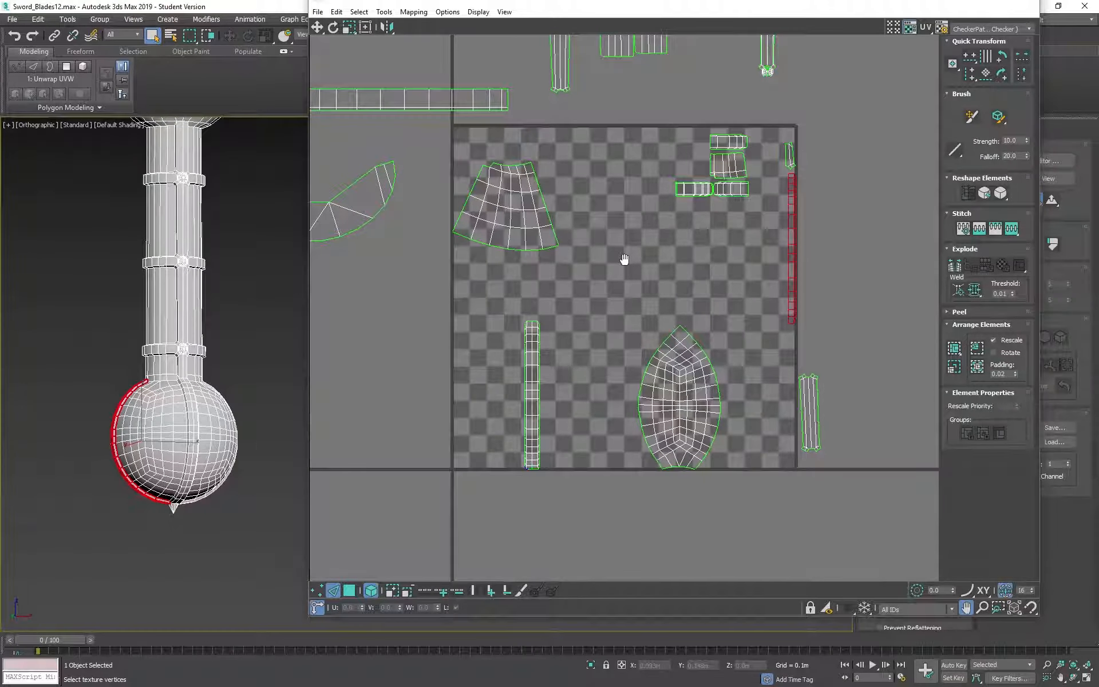
scroll(624, 260, down, 4)
middle_drag(697, 292, 695, 266)
scroll(695, 267, up, 4)
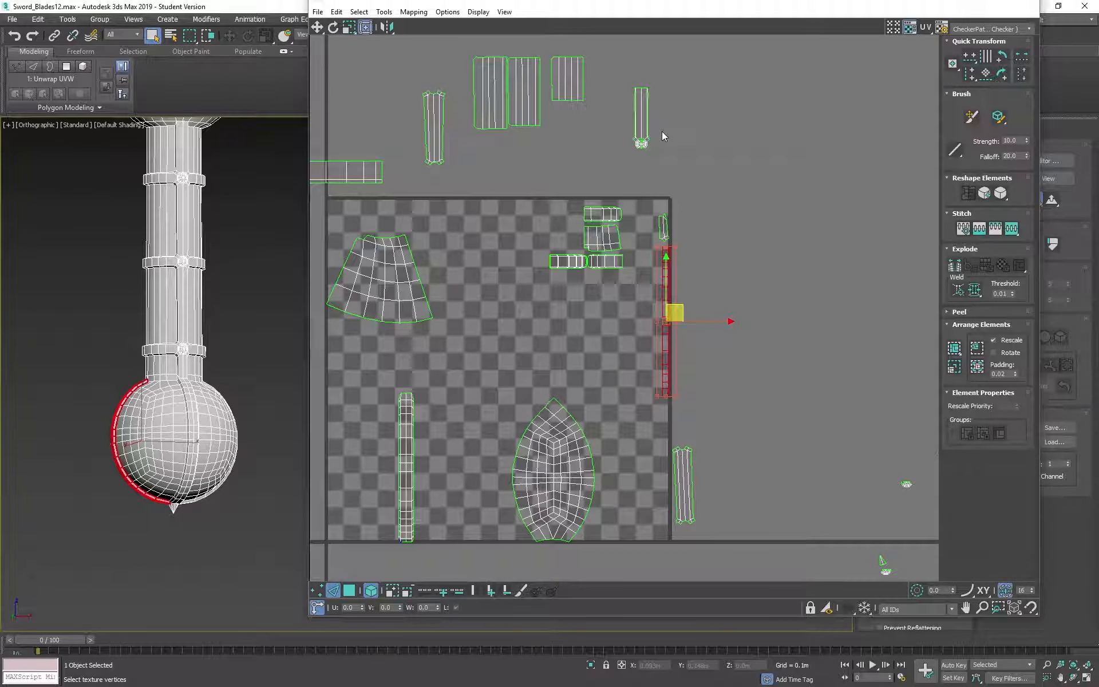
scroll(663, 136, down, 3)
click(607, 209)
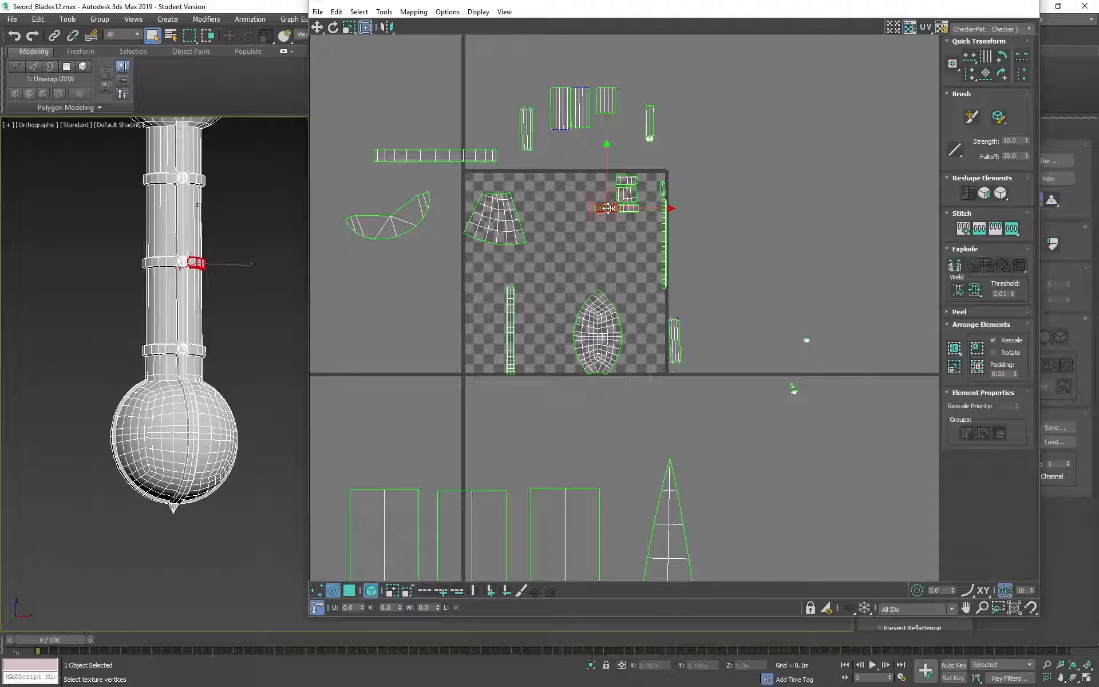
alt+middle_drag(111, 279, 69, 311)
alt+middle_drag(240, 252, 255, 409)
middle_drag(545, 356, 561, 298)
scroll(554, 302, down, 3)
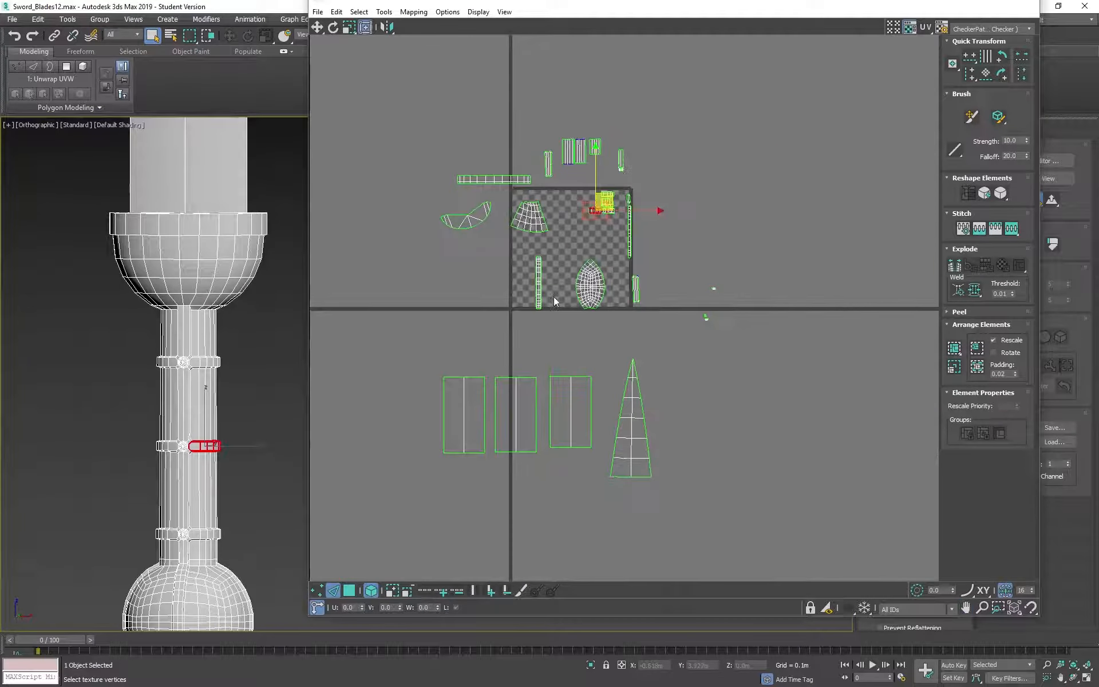
- Pack all shells except the small parked stud and tip shells into the tile, using Non-Convex packing with 0.001 padding
middle_drag(643, 233, 599, 292)
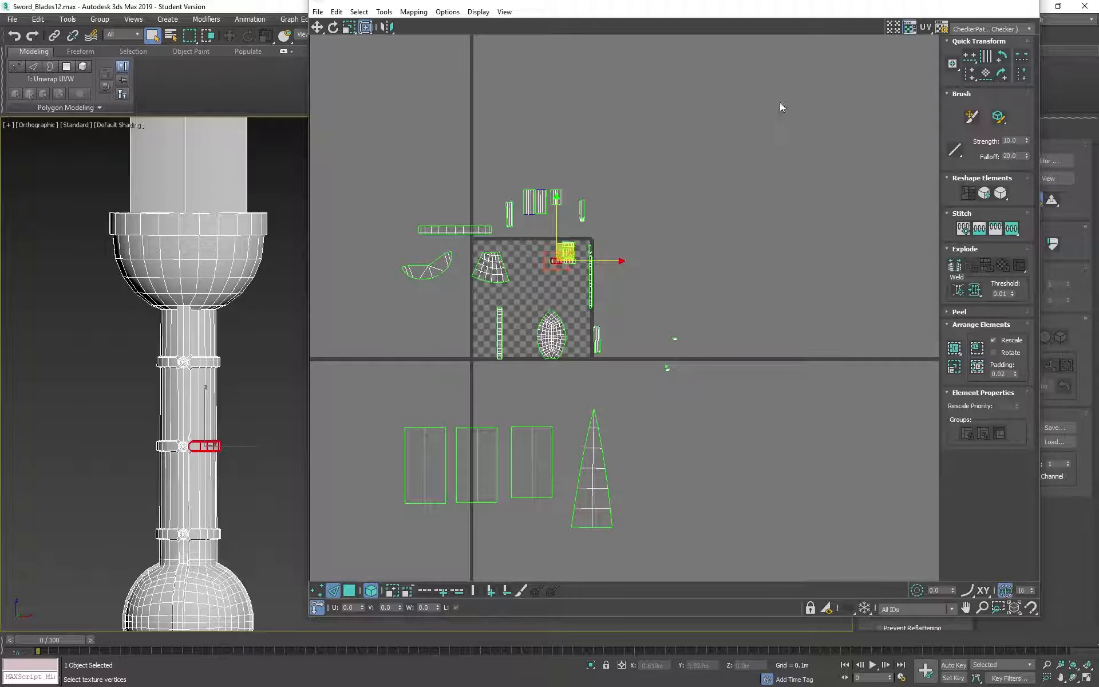
drag(781, 121, 424, 122)
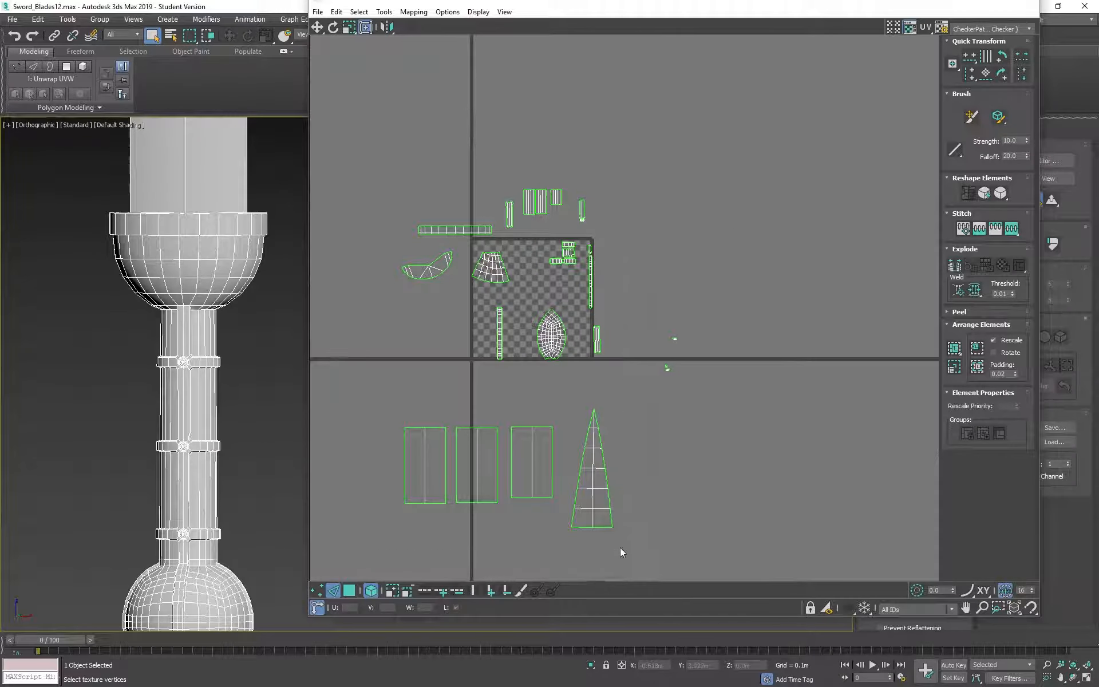
key(ctrl+a)
middle_drag(496, 232, 480, 254)
click(381, 11)
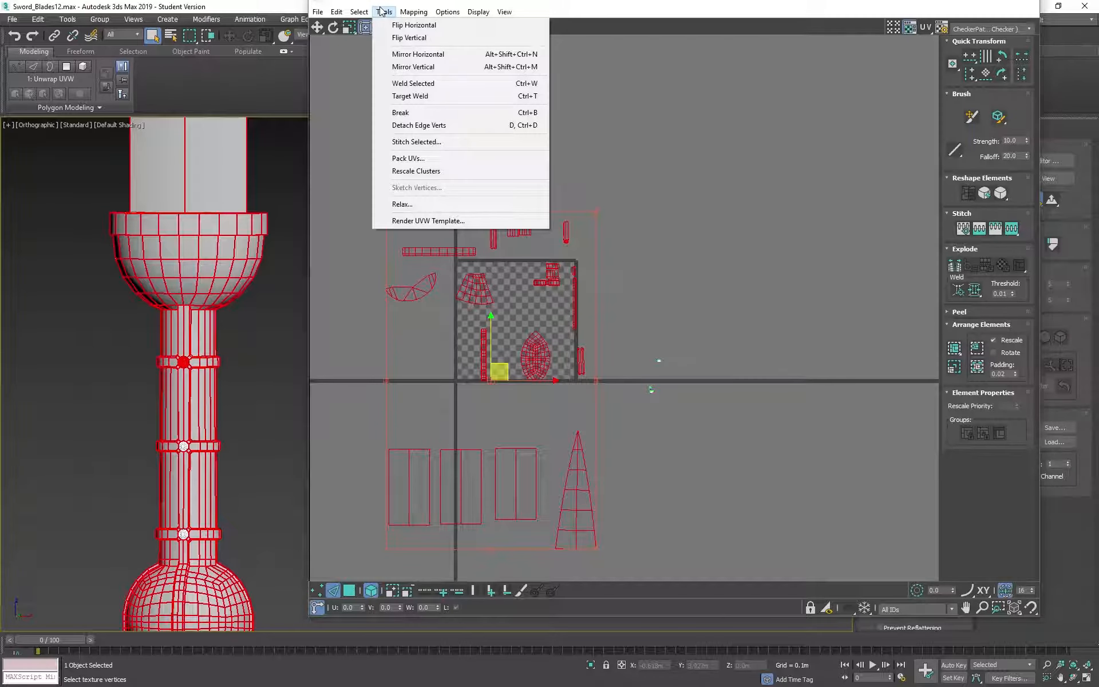
click(429, 158)
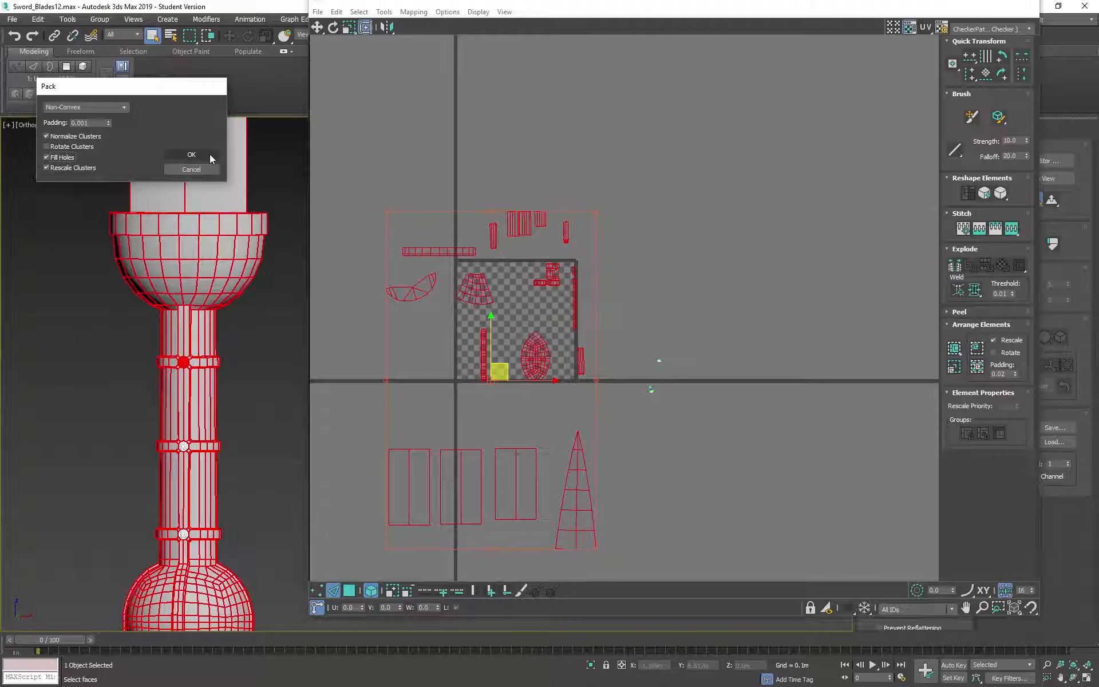
click(191, 155)
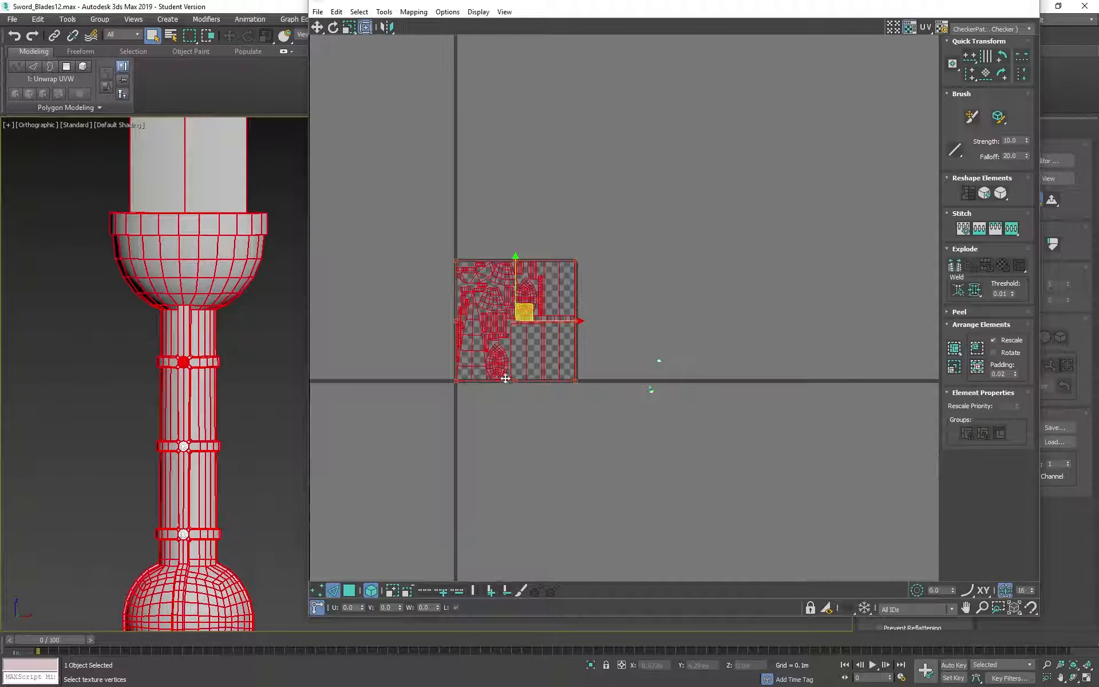
scroll(515, 322, up, 4)
click(752, 222)
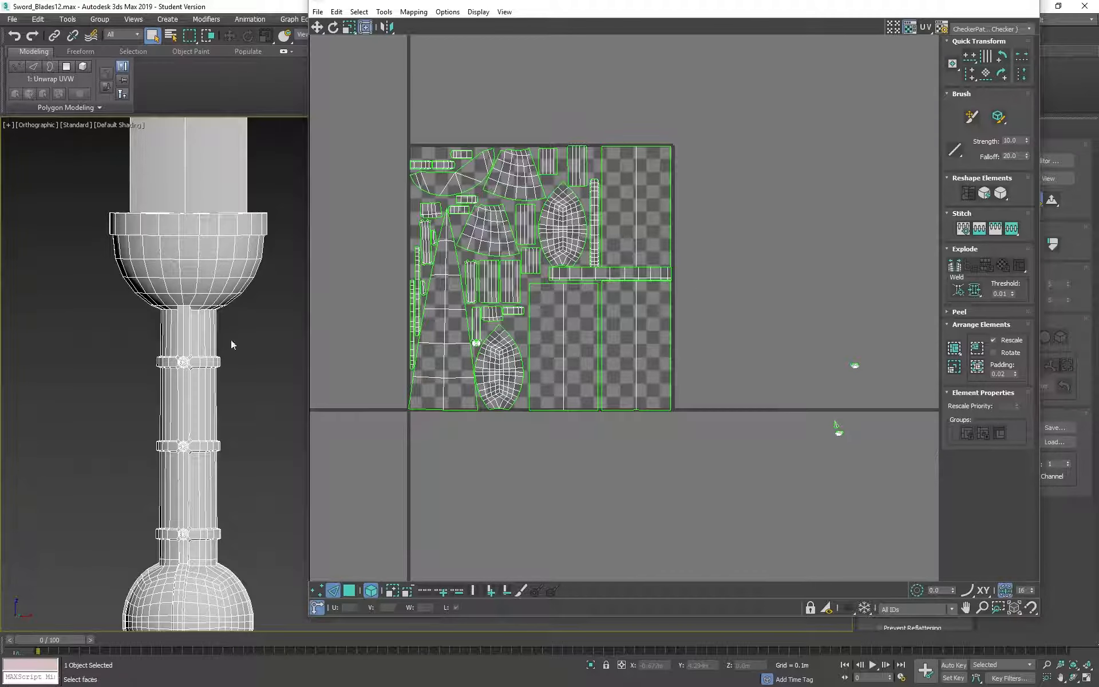
- Check on the model which pommel part the thin strip near the tile's left edge covers, and inspect the spacing between the packed shells
scroll(212, 338, down, 3)
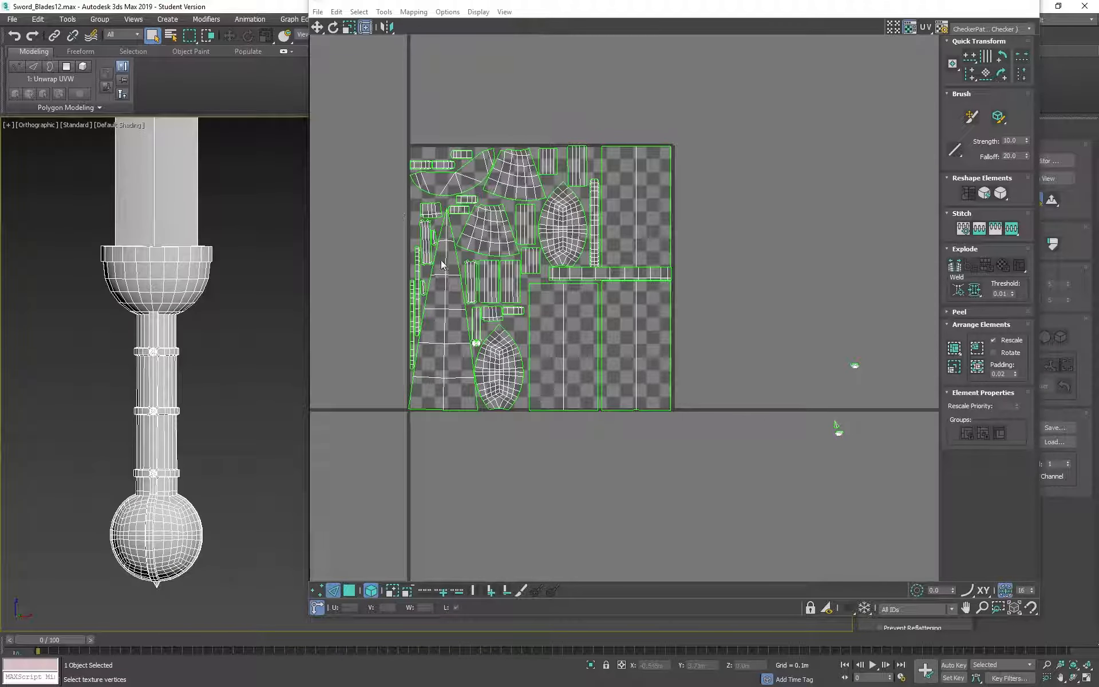
middle_drag(441, 264, 488, 189)
scroll(489, 189, up, 3)
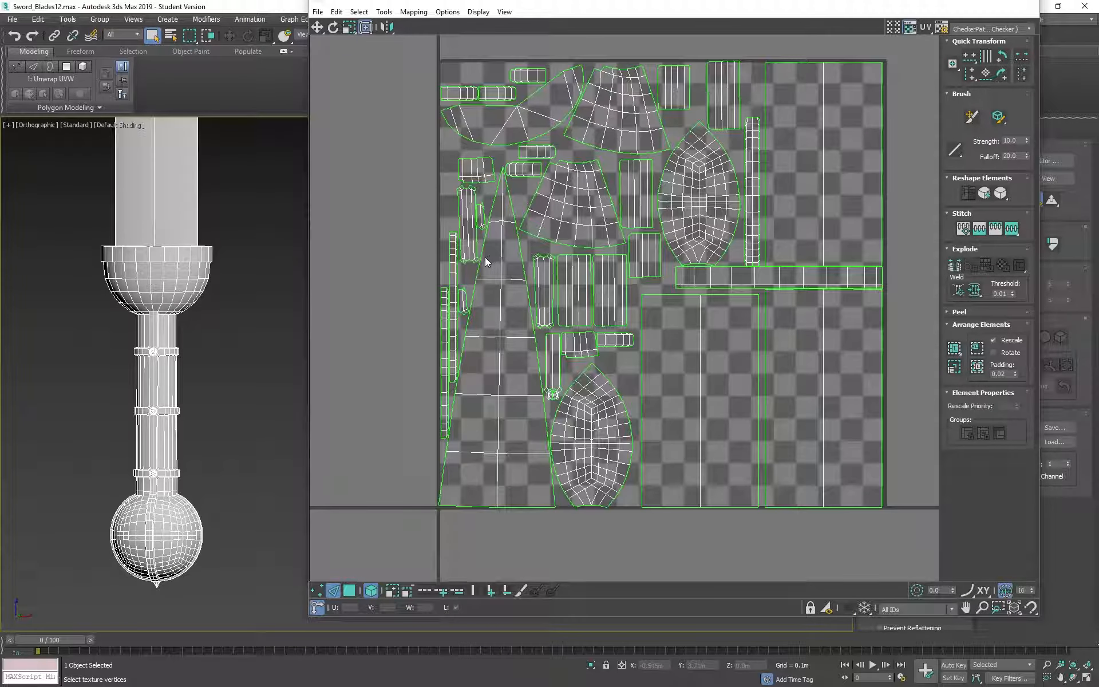
click(454, 269)
middle_drag(140, 385, 114, 439)
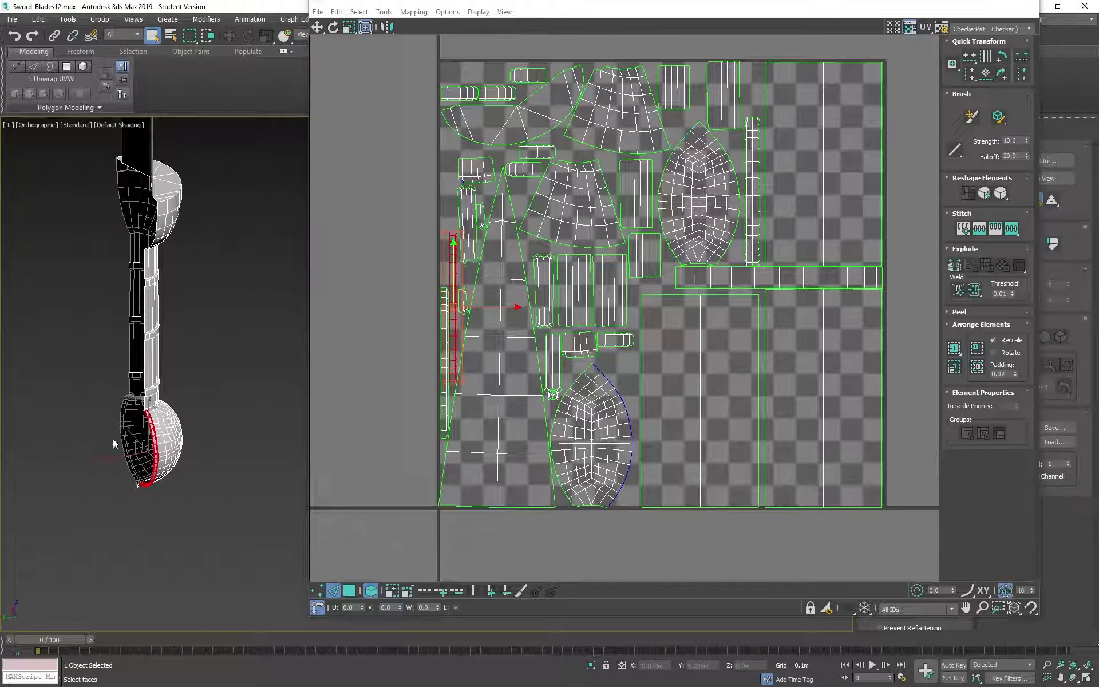
alt+middle_drag(228, 466, 174, 421)
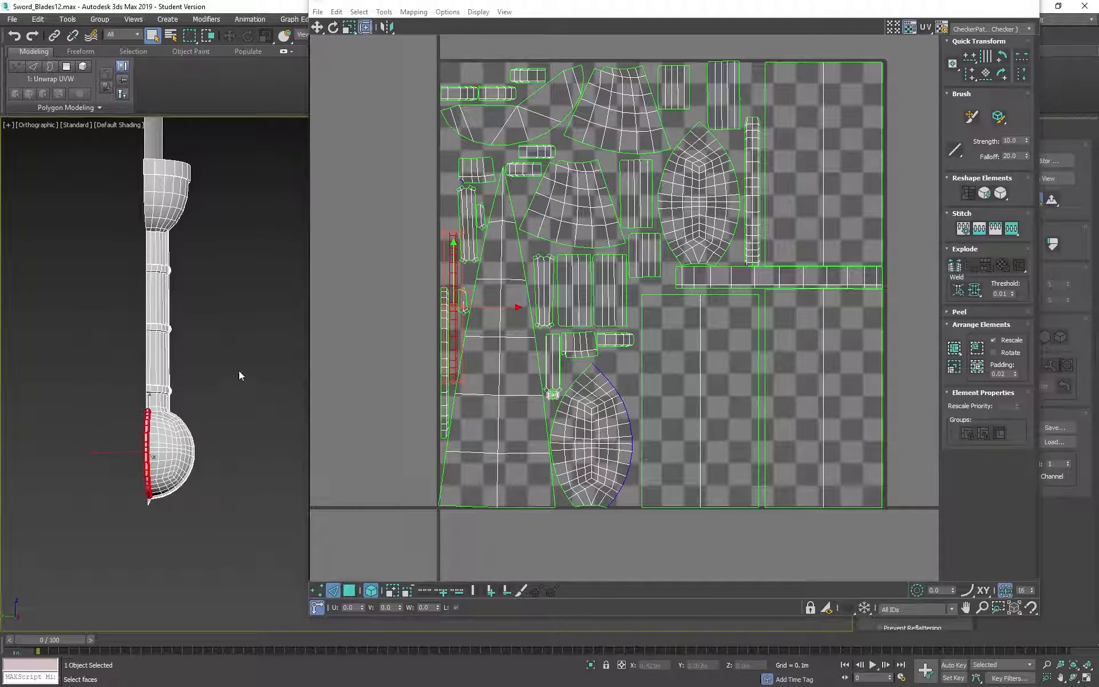
alt+middle_drag(243, 336, 147, 354)
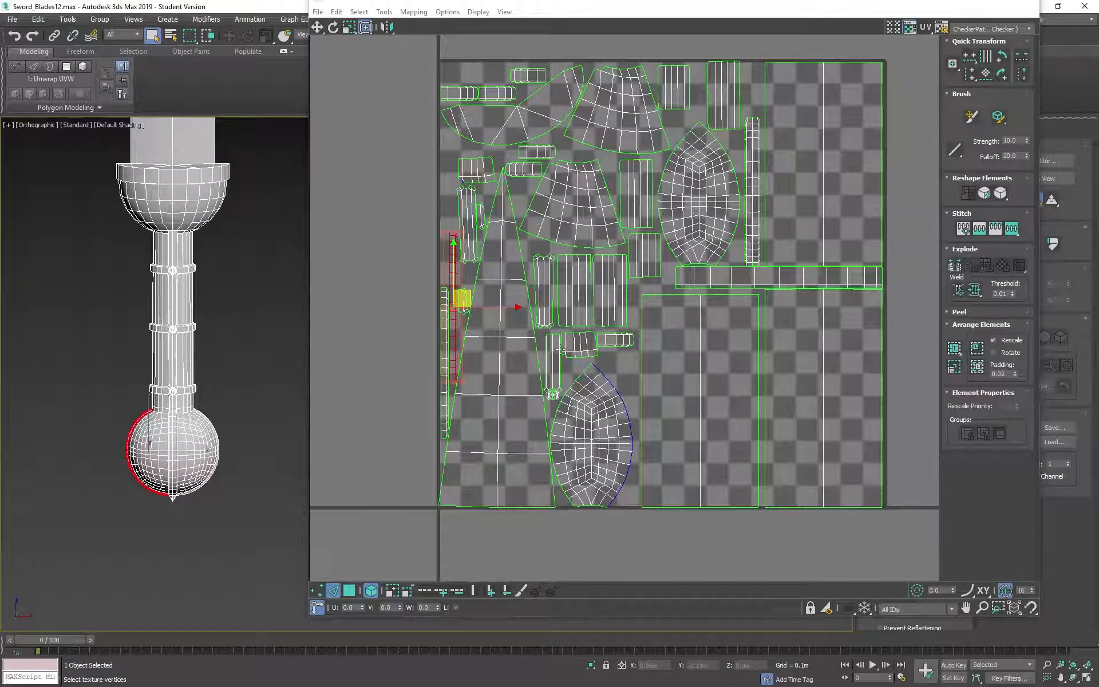
scroll(561, 349, down, 2)
middle_drag(561, 350, 479, 441)
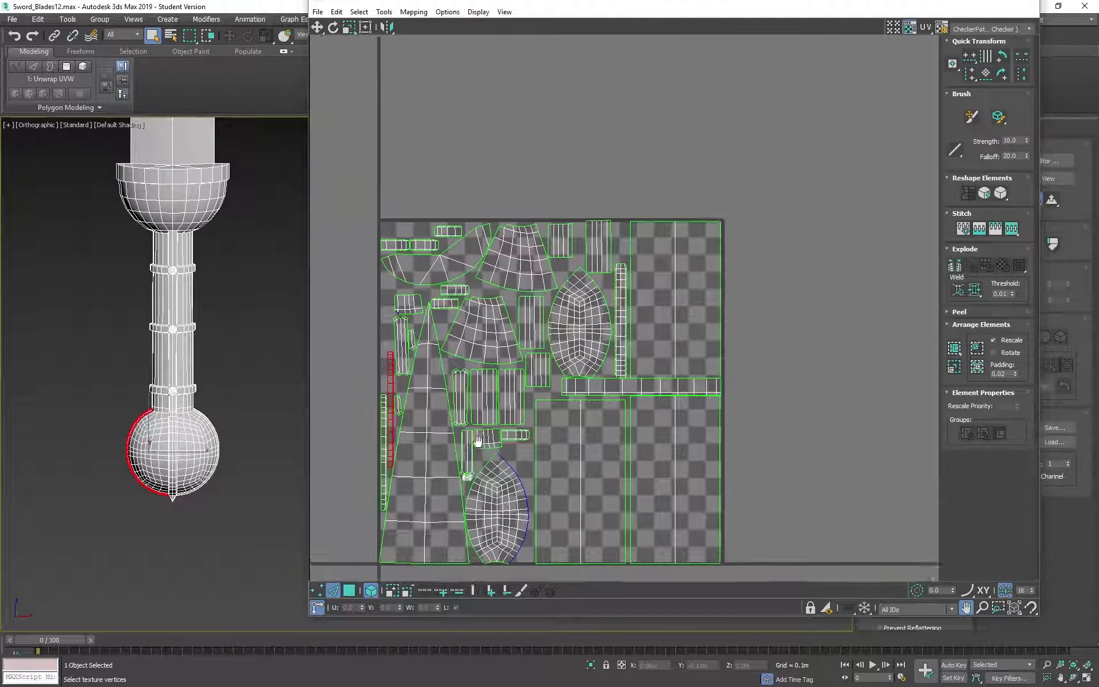
scroll(607, 408, down, 3)
middle_drag(802, 513, 727, 408)
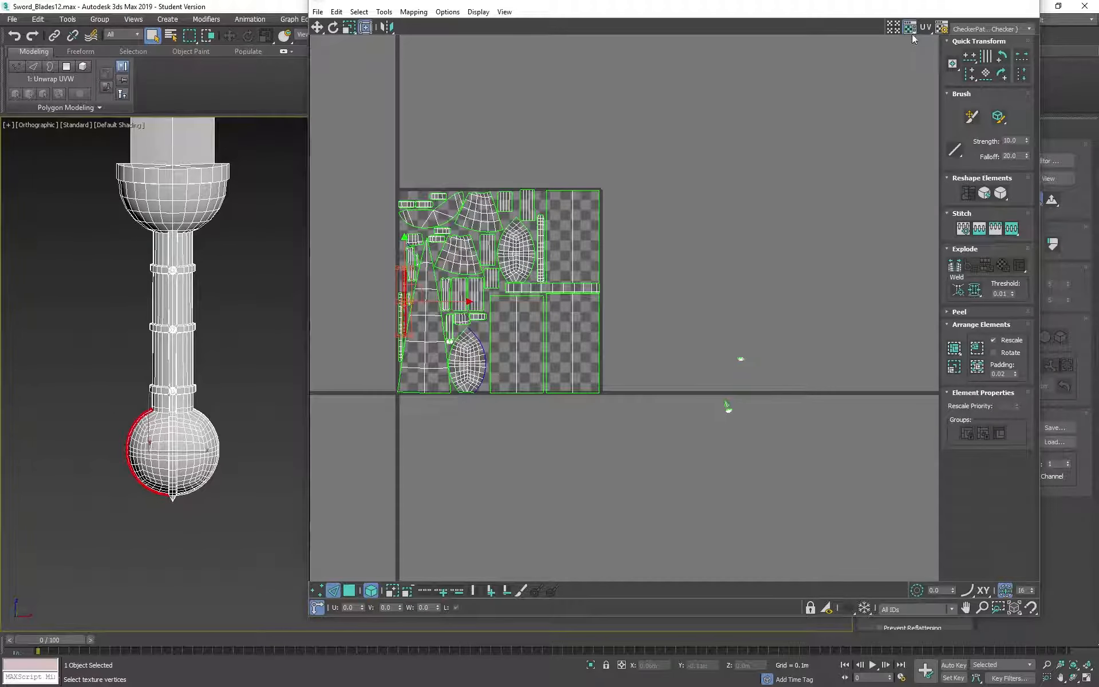
scroll(178, 404, down, 6)
scroll(514, 276, up, 11)
click(384, 12)
click(401, 166)
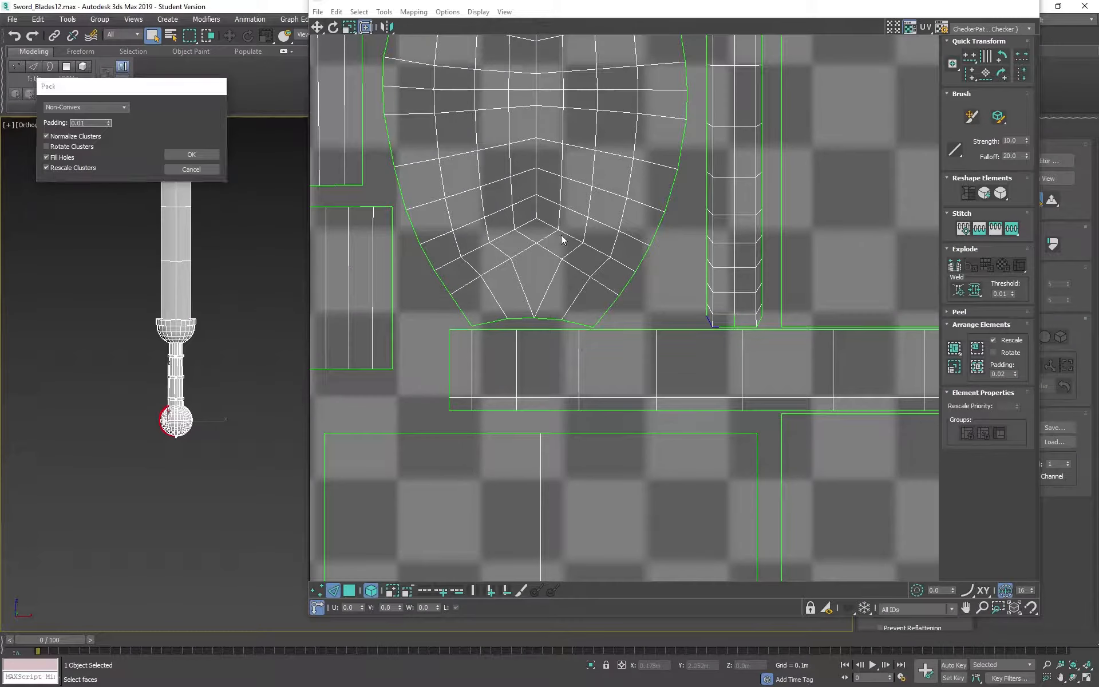
scroll(598, 237, down, 10)
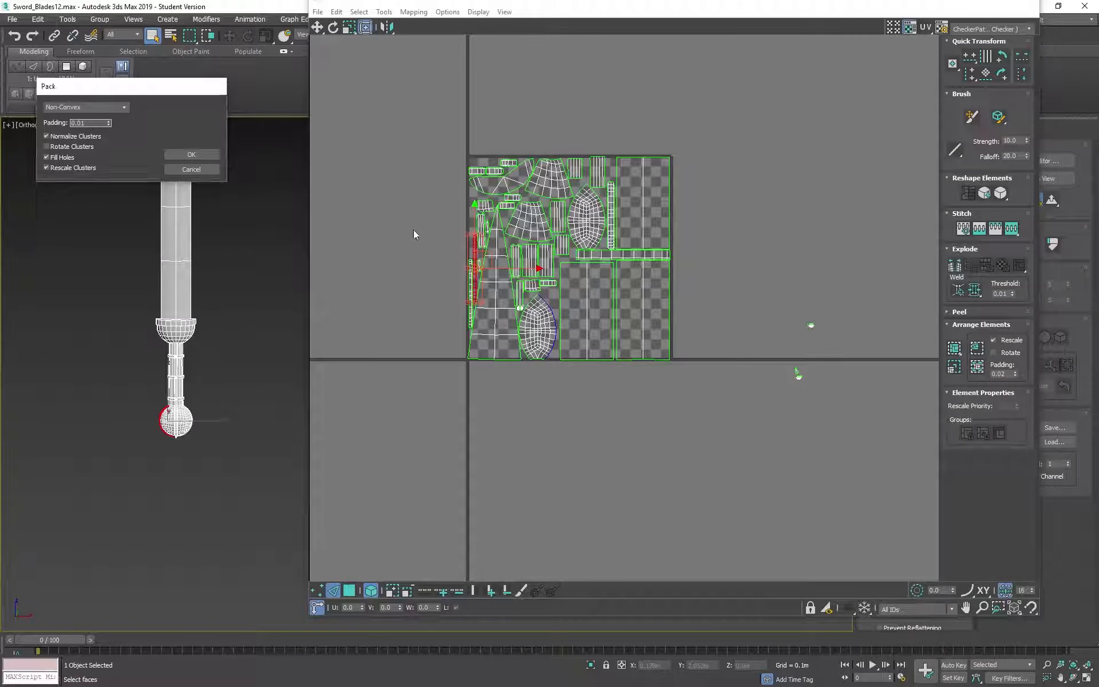
click(201, 169)
- Select all shells inside the tile and repack them with Non-Convex packing and 0.01 padding
drag(381, 117, 726, 454)
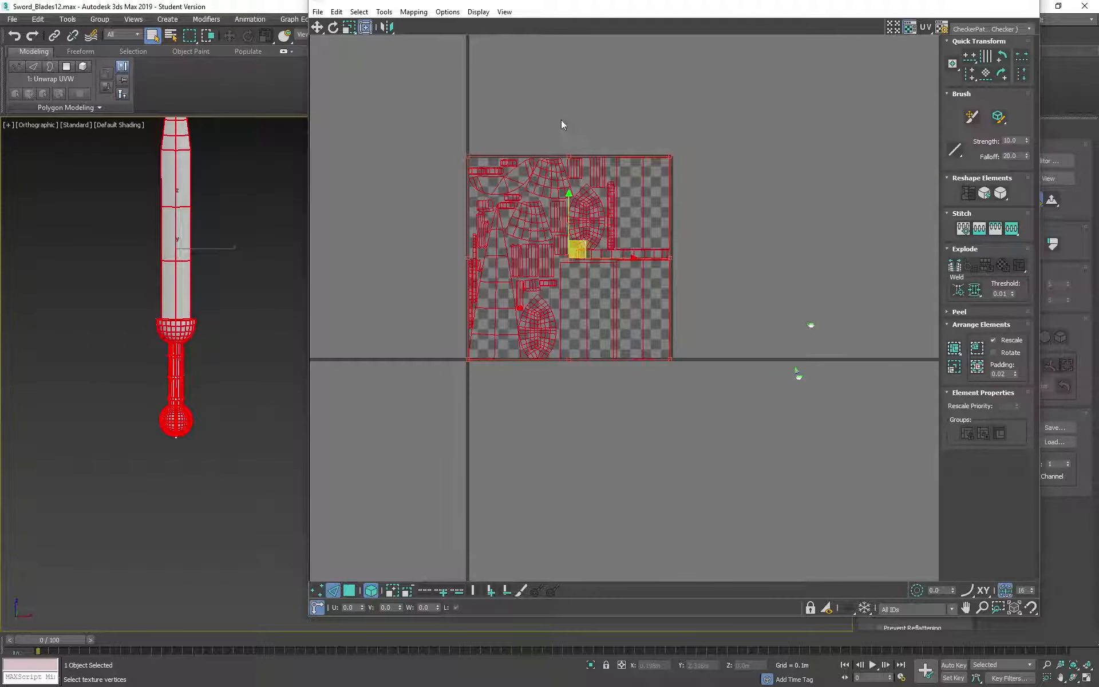
click(384, 12)
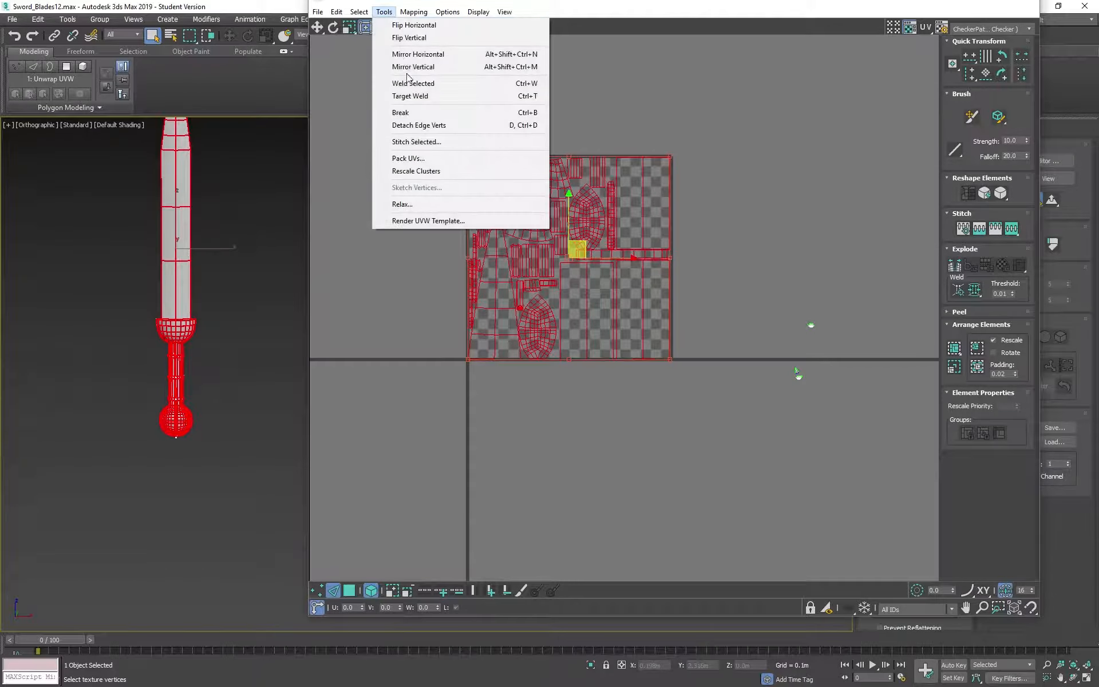
click(408, 159)
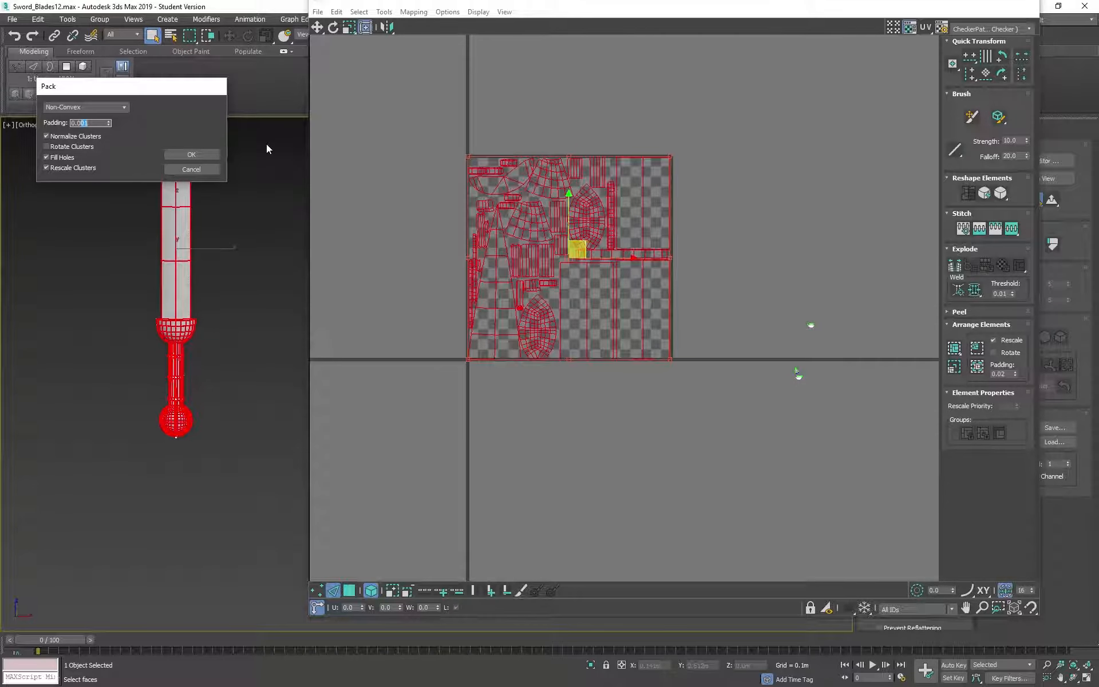
text(0.01)
key(Return)
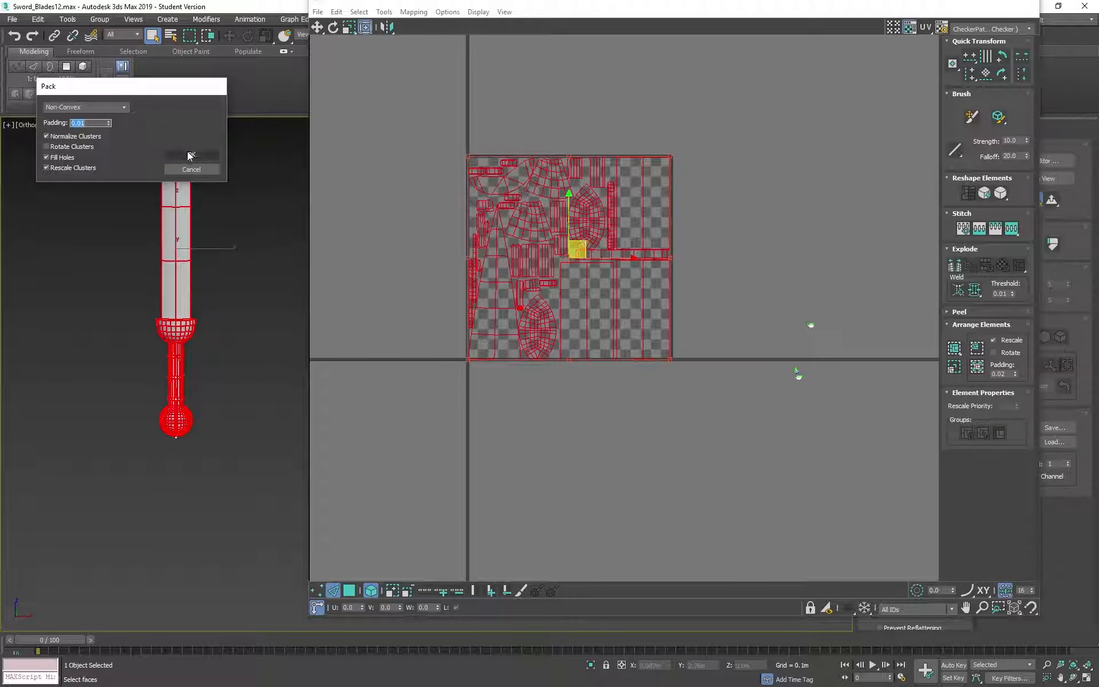
click(191, 155)
- Nudge the small ring band shell between the lower fan-shaped shell and the leaf-shaped pommel shell slightly to the right
scroll(522, 226, up, 5)
middle_drag(610, 319, 607, 262)
middle_drag(775, 203, 668, 347)
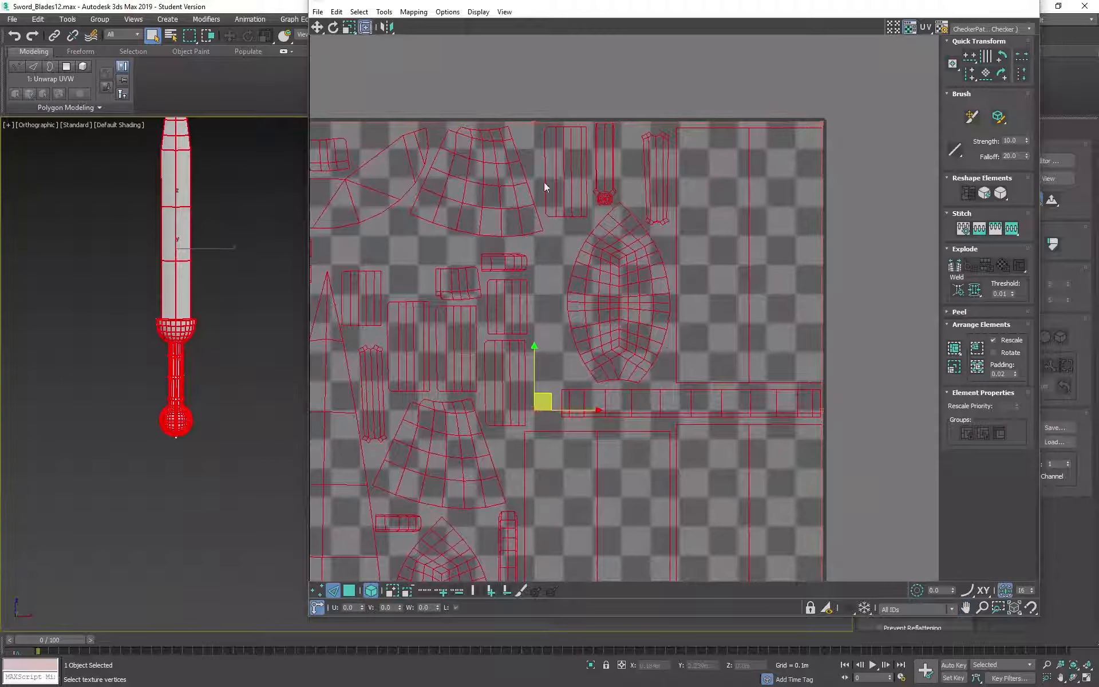
middle_drag(487, 299, 619, 0)
middle_drag(559, 168, 565, 245)
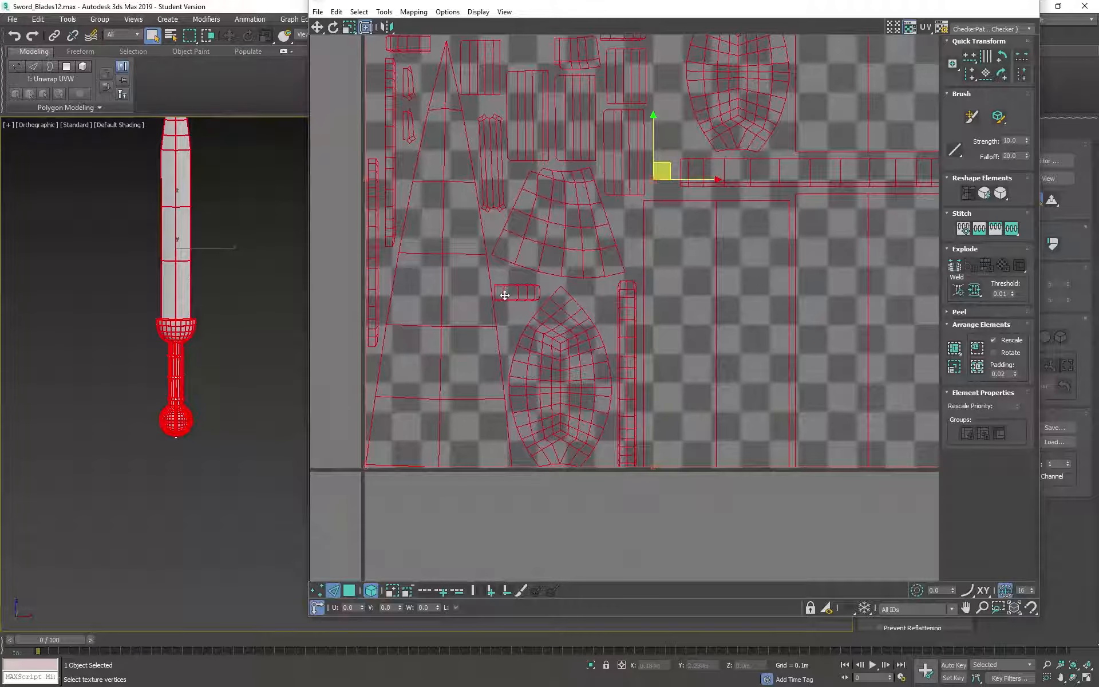
click(505, 295)
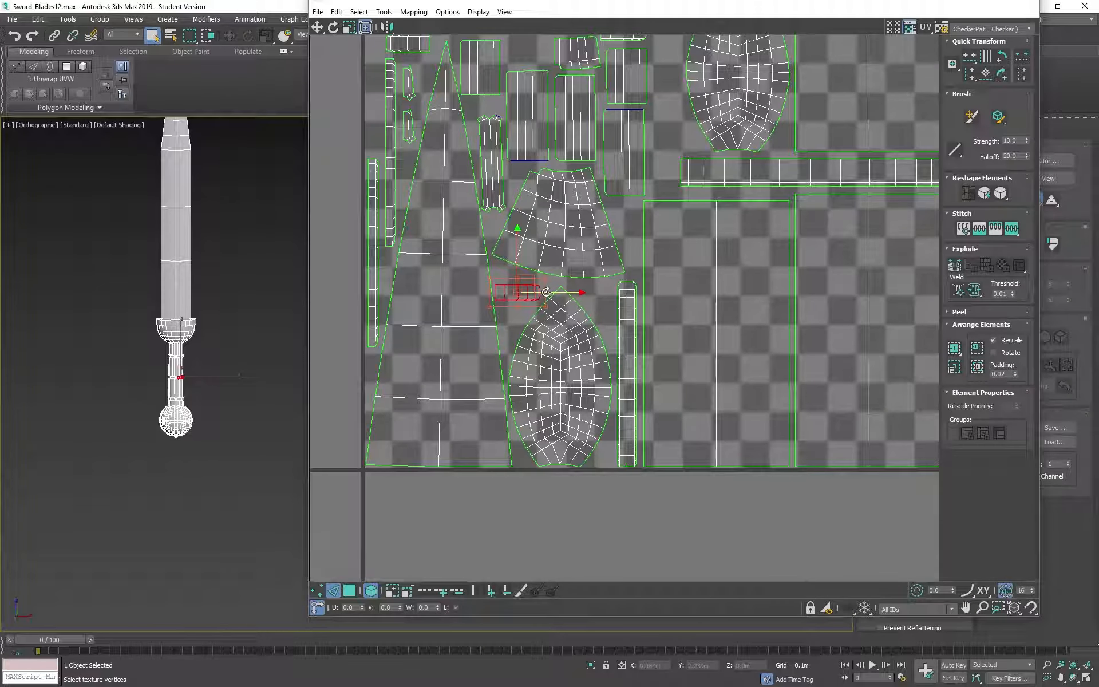
drag(527, 285, 571, 275)
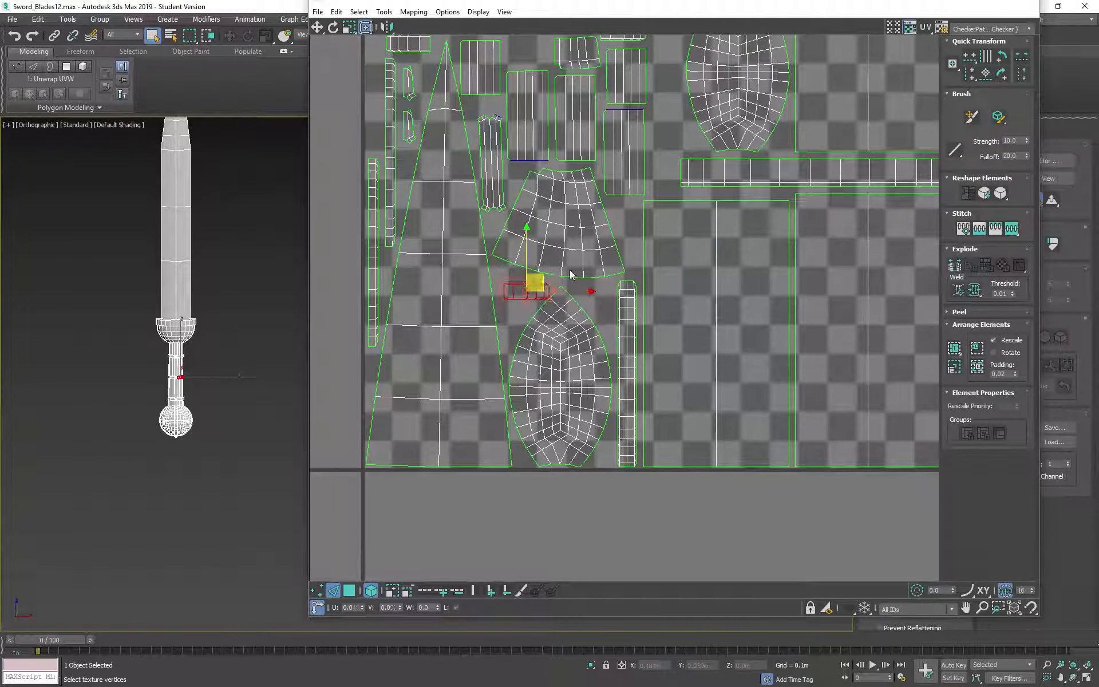
- Move the small ring band shell up into the free space beside the short strips near the tile's left edge
scroll(710, 221, down, 3)
middle_drag(710, 220, 597, 381)
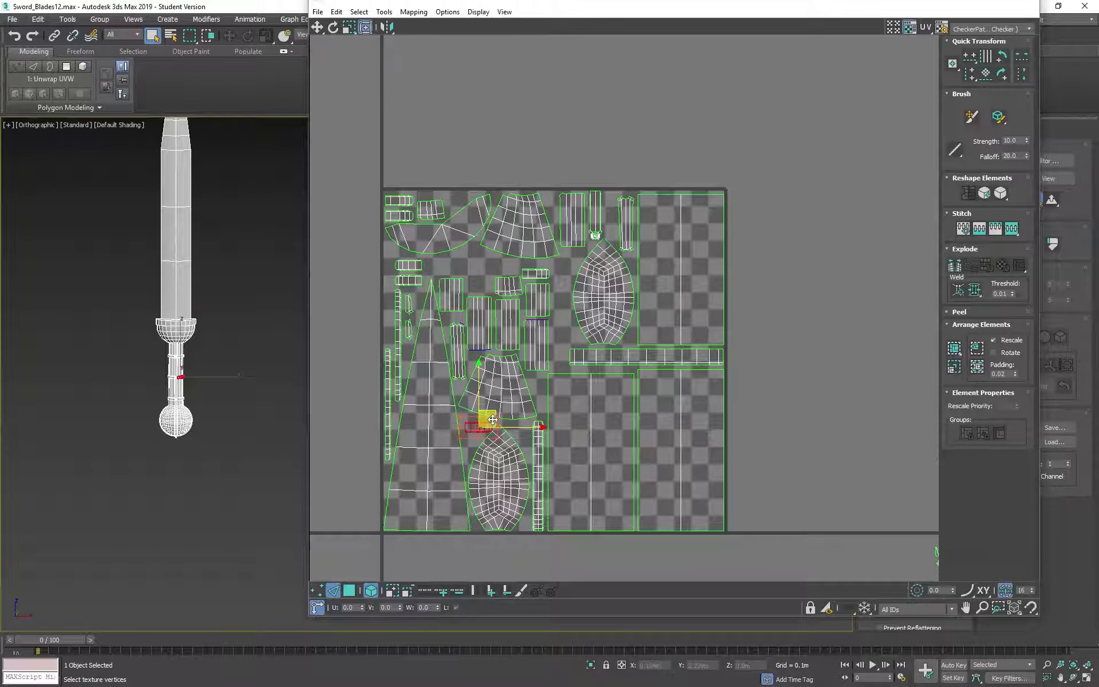
drag(492, 419, 457, 258)
middle_drag(435, 213, 447, 260)
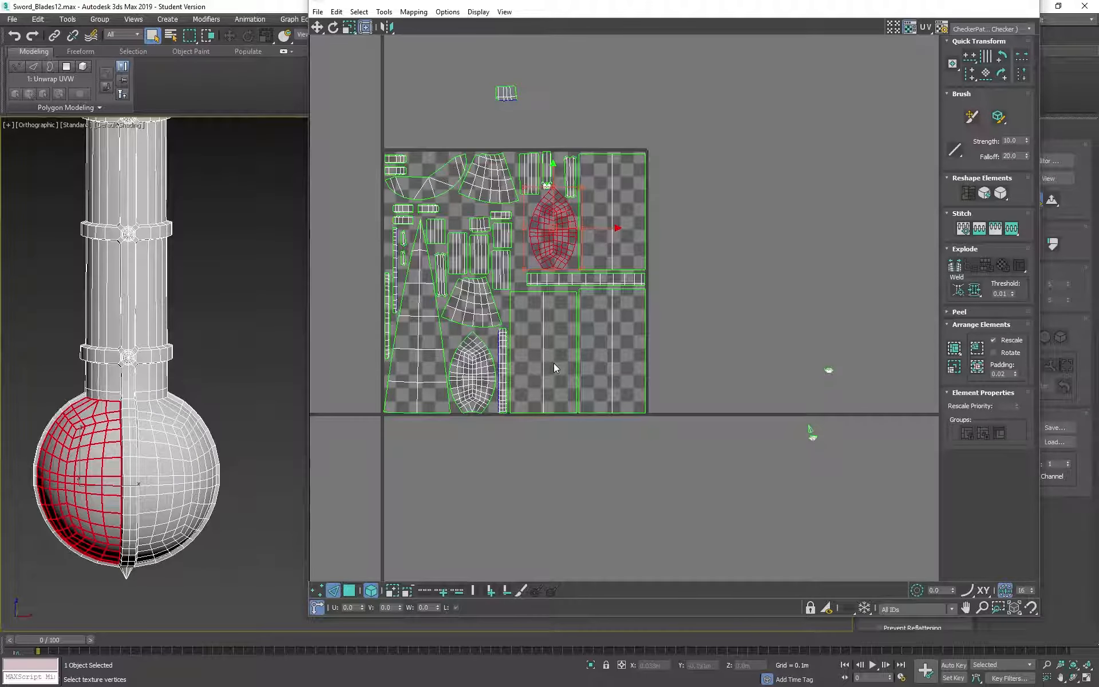
- Close the UV editor and convert the sword to an Editable Poly
middle_drag(802, 191, 822, 174)
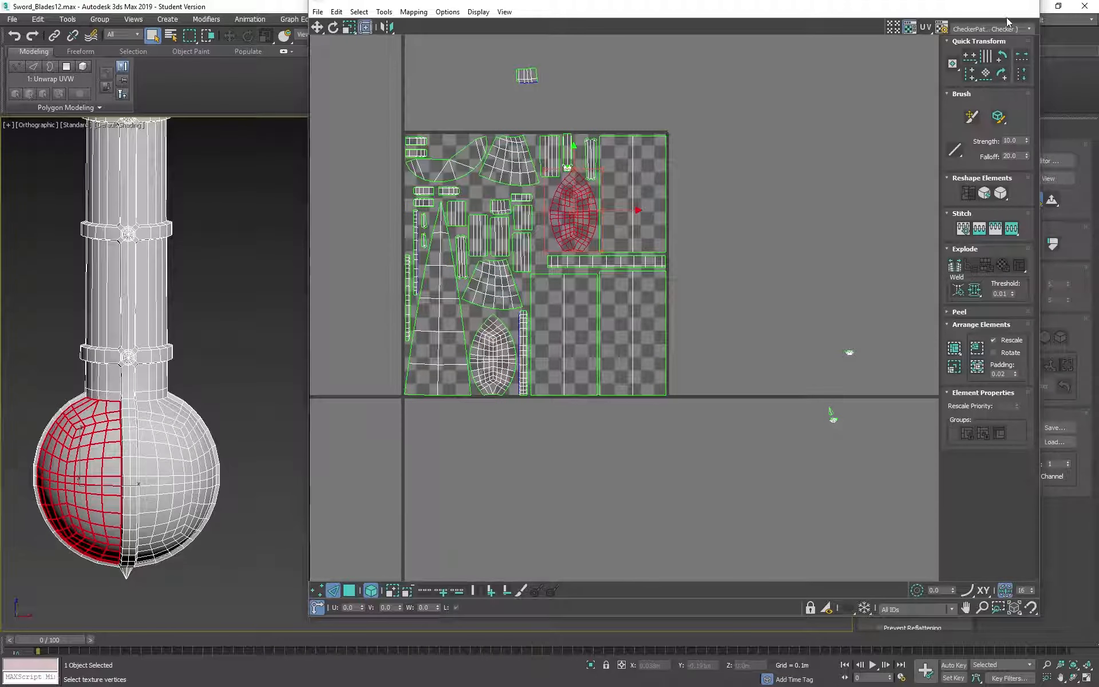
drag(868, 7, 827, 110)
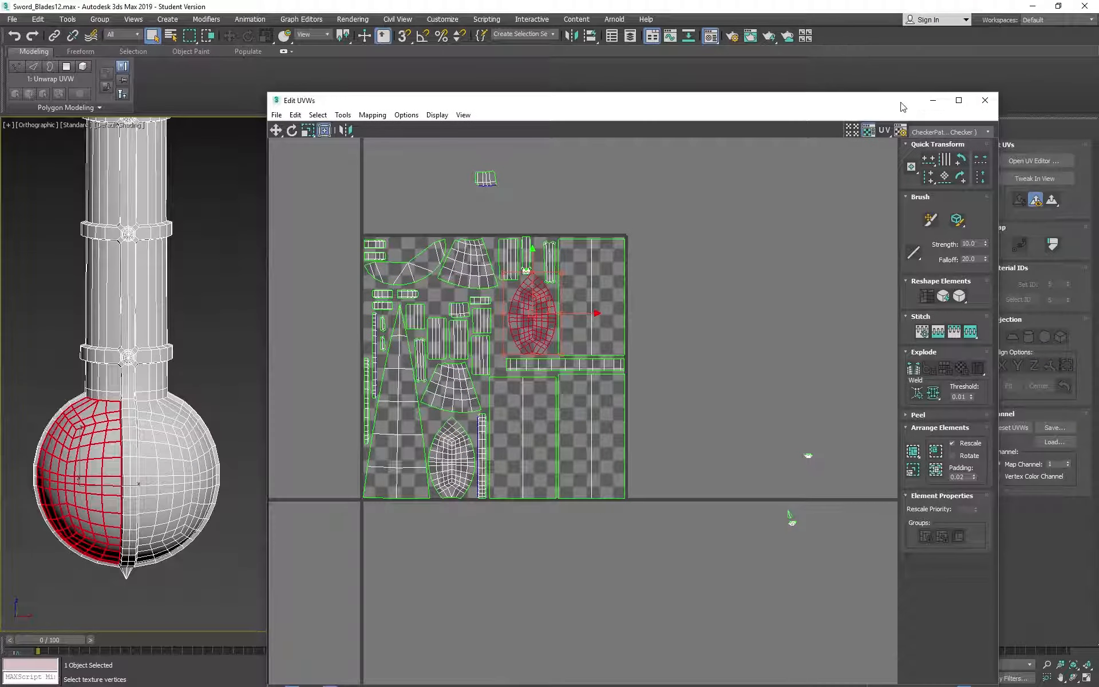
click(983, 100)
right_click(613, 266)
mouse_move(659, 390)
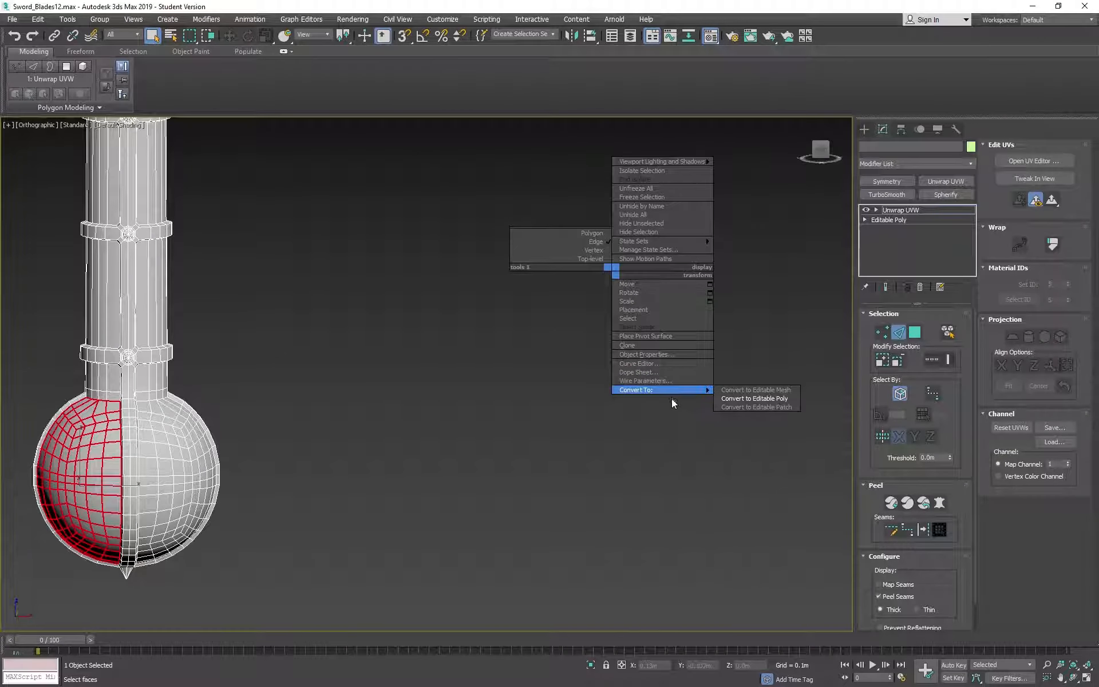
click(772, 398)
- Add a Symmetry modifier mirrored across the Y axis with Flip enabled to complete the halved sword
alt+middle_drag(263, 346, 673, 330)
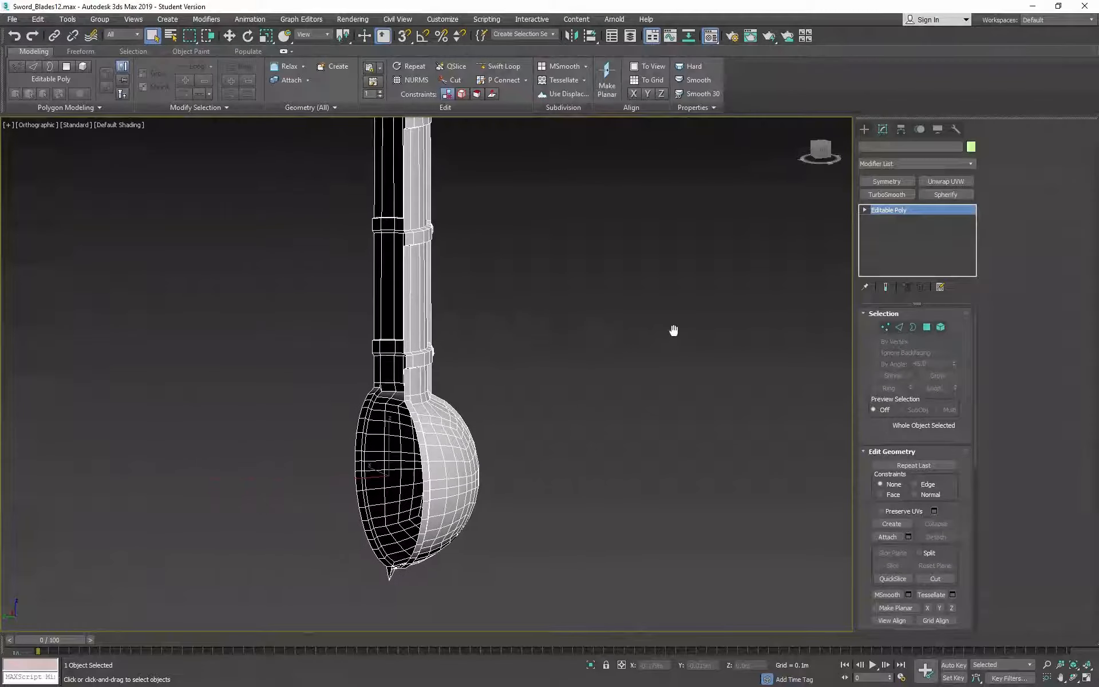
click(902, 183)
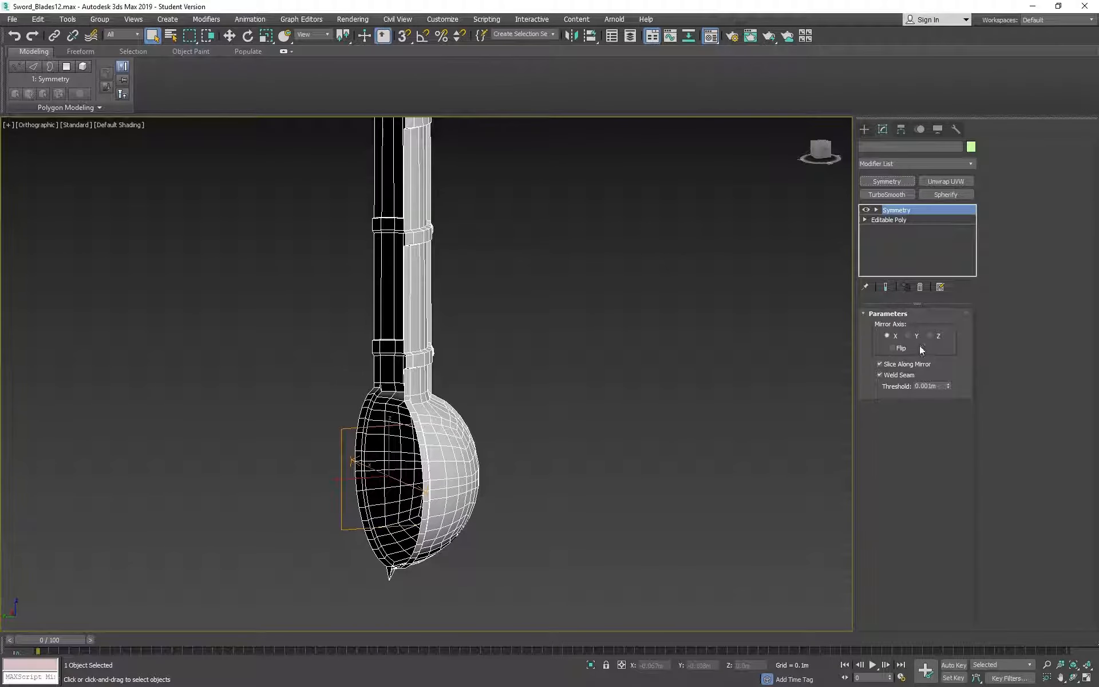
click(908, 337)
click(892, 348)
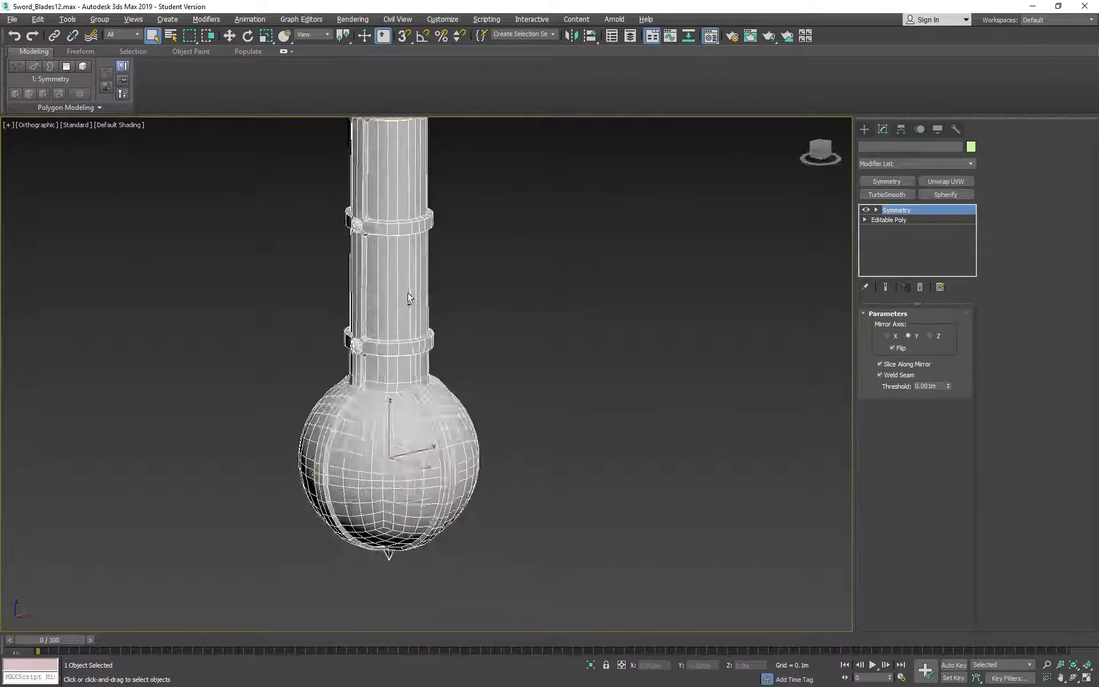
scroll(514, 350, down, 6)
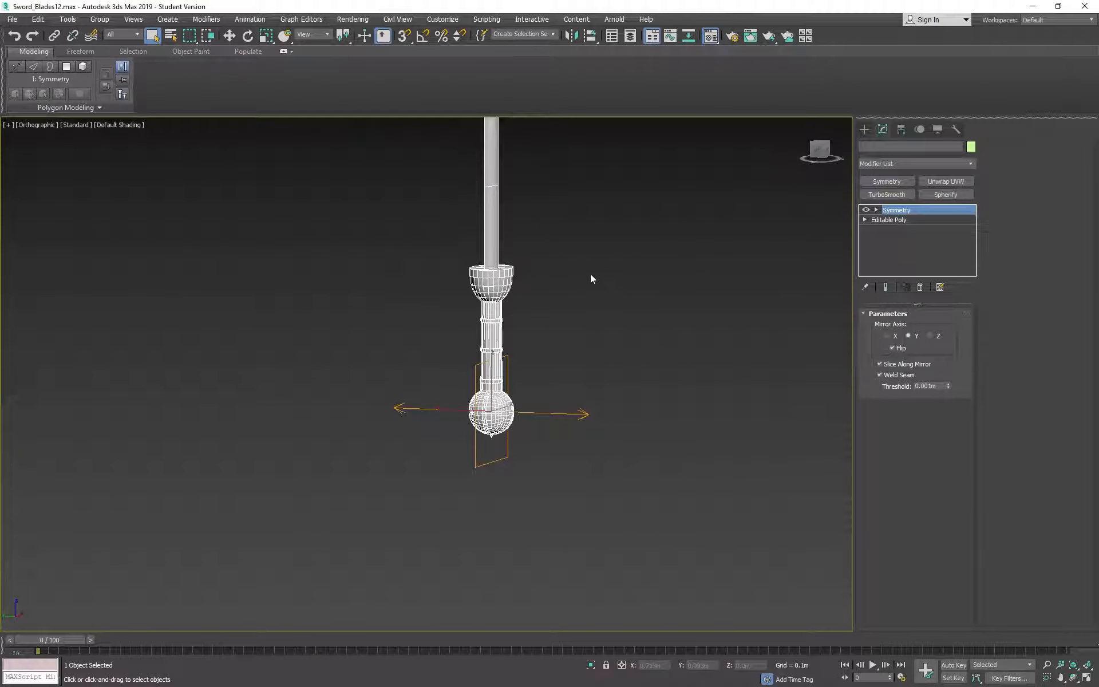
alt+middle_drag(495, 221, 534, 324)
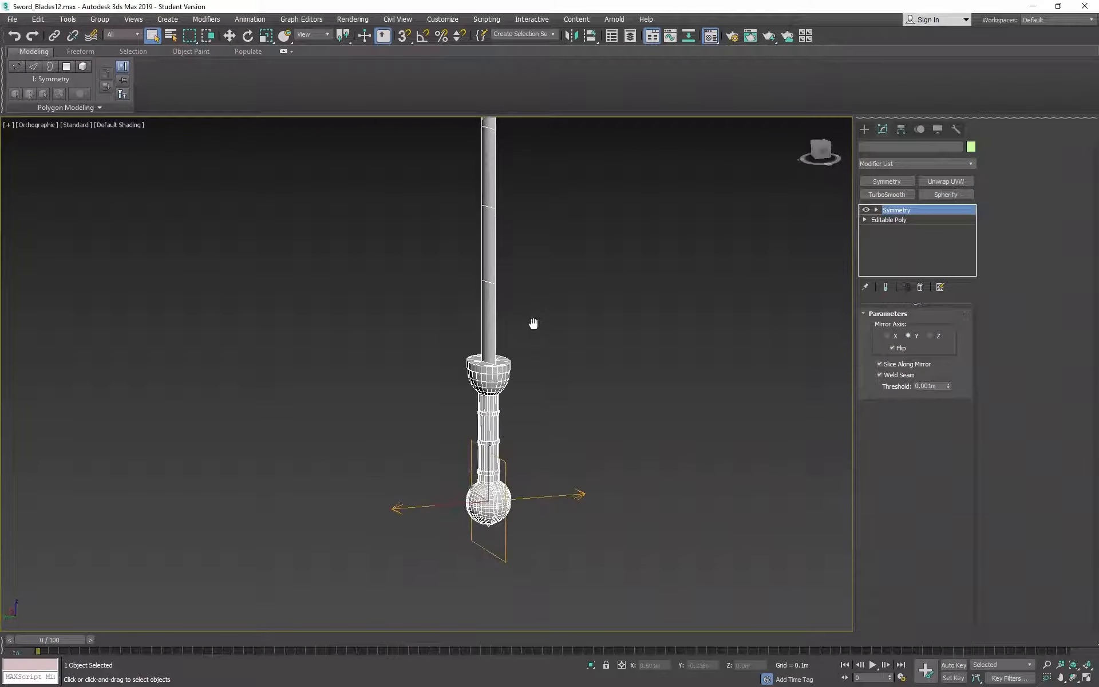
- Add an Unwrap UVW modifier above Symmetry and open the UV editor on the mirrored sword
click(949, 183)
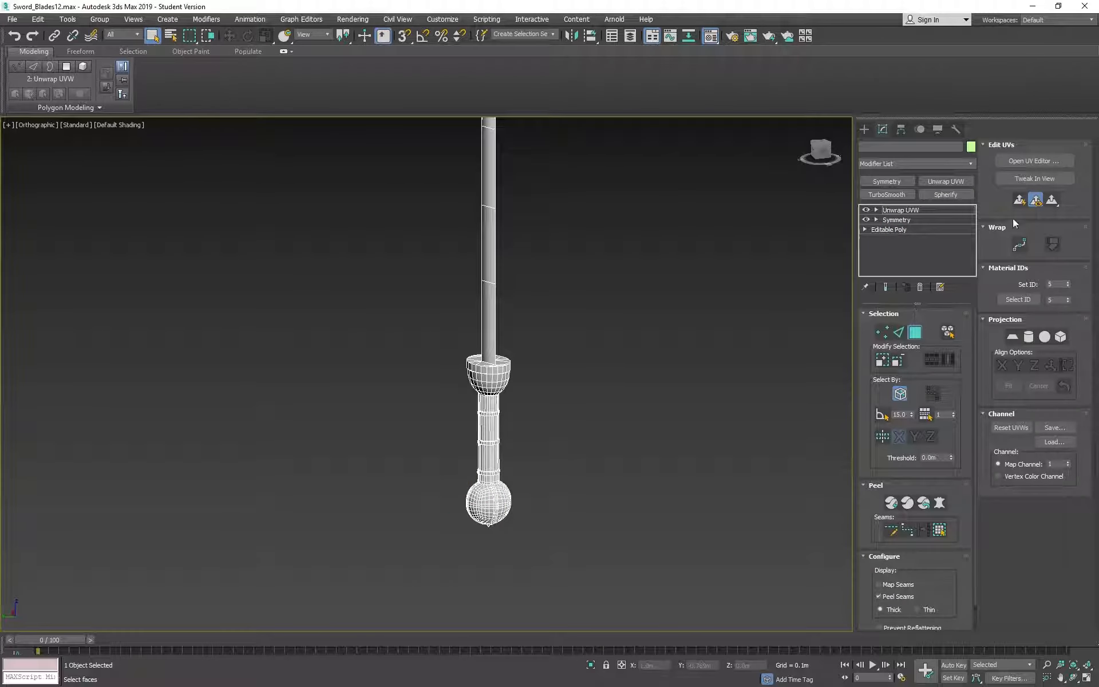
click(1026, 166)
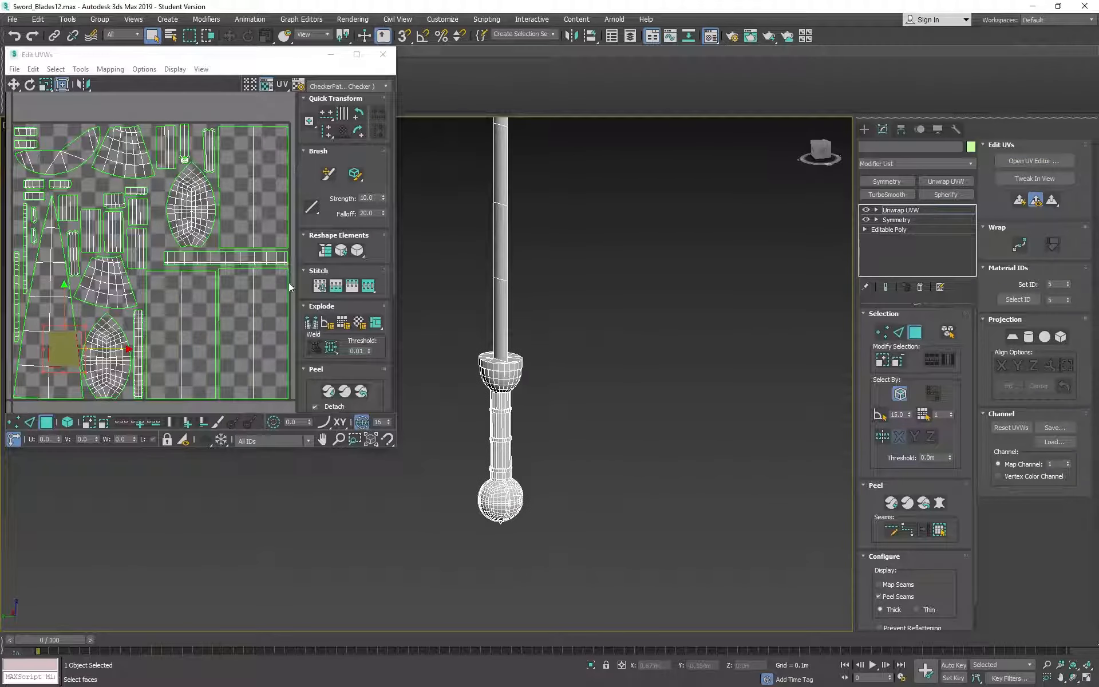
middle_drag(143, 246, 202, 267)
- Clear the face selection and examine the mirrored sword from the blade tip to the pommel alongside its shells
alt+middle_drag(466, 284, 599, 290)
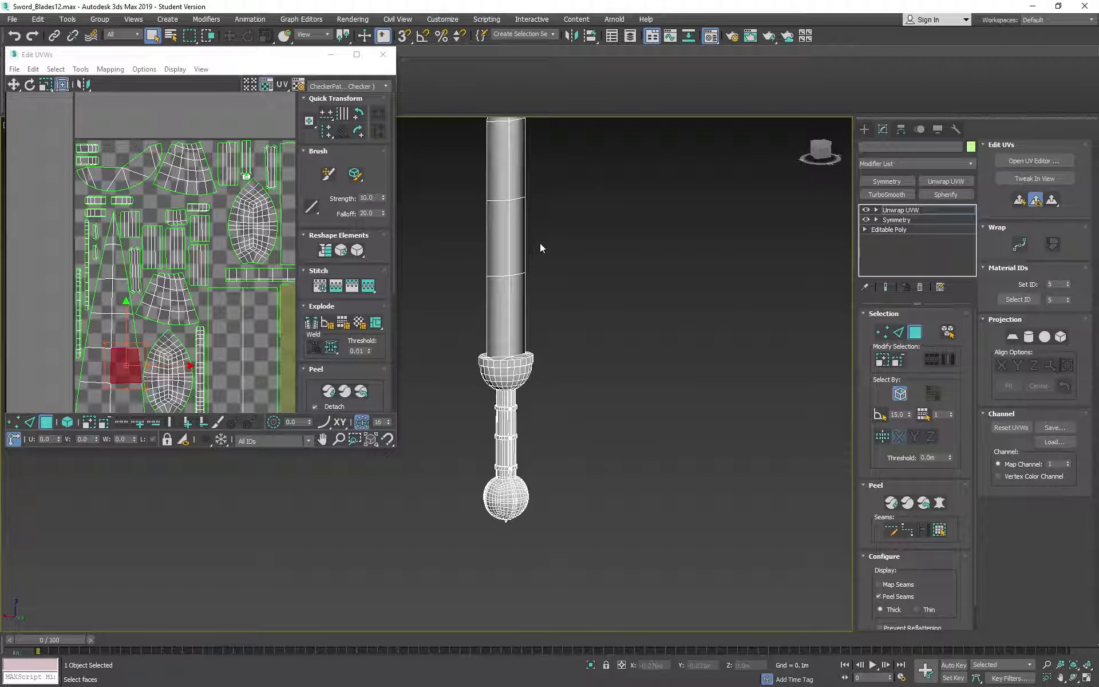
middle_drag(506, 149, 551, 406)
click(703, 433)
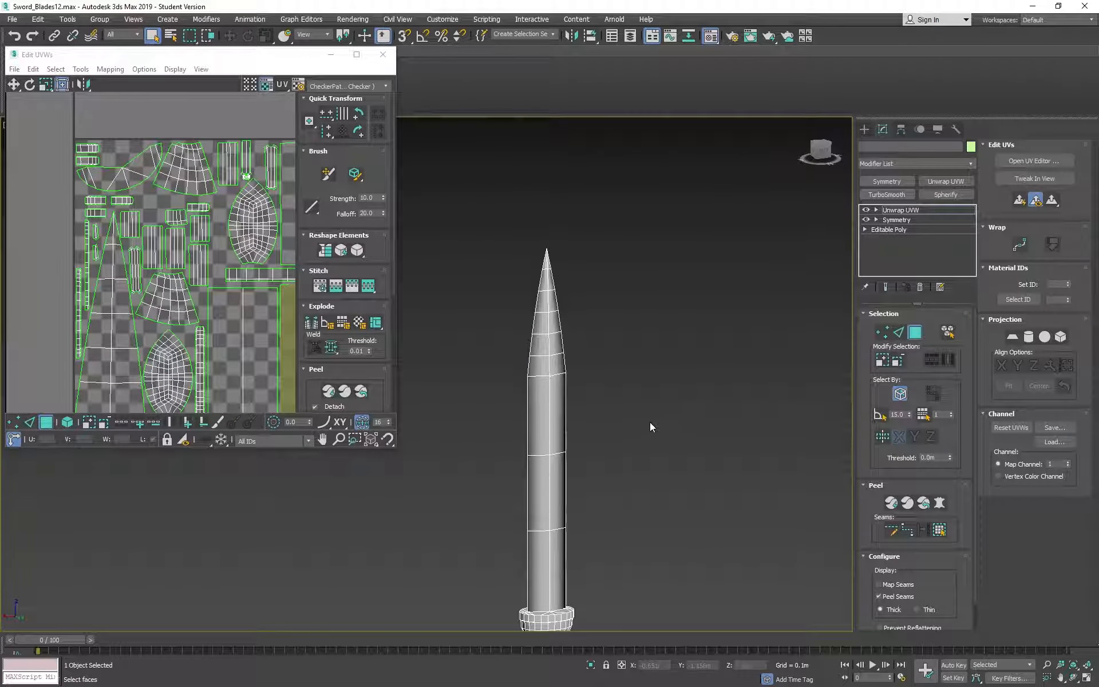
middle_drag(651, 422, 691, 285)
alt+middle_drag(723, 404, 620, 397)
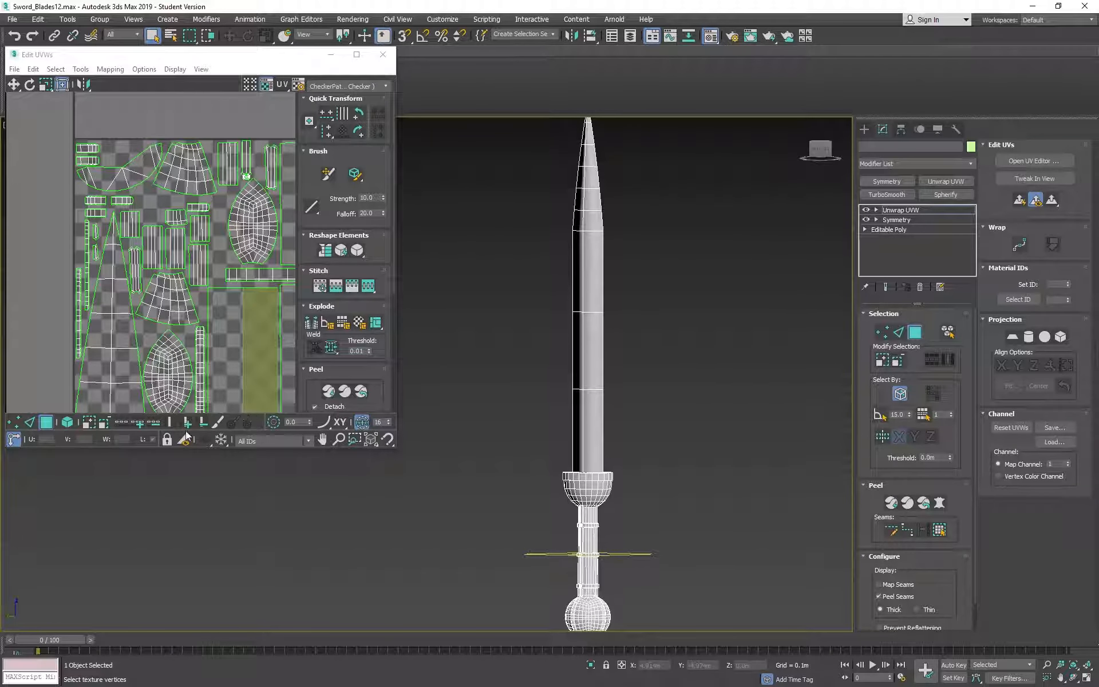
scroll(172, 189, down, 5)
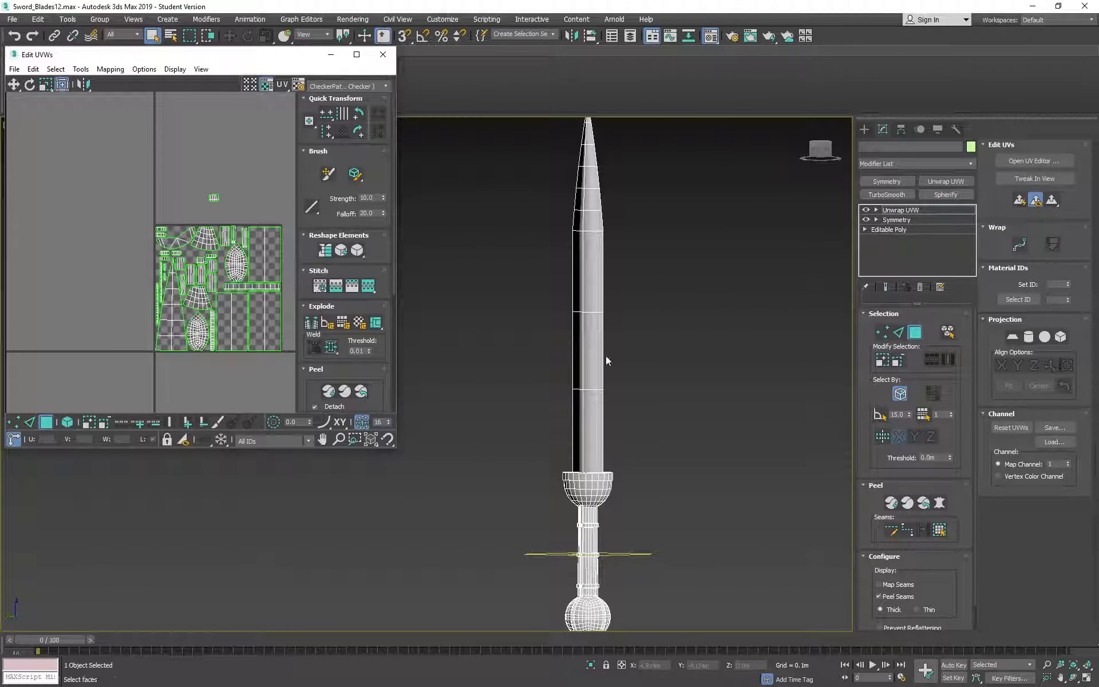
mouse_move(606, 358)
alt+middle_down()
mouse_move(737, 363)
mouse_move(455, 366)
mouse_move(471, 307)
mouse_move(454, 344)
mouse_move(447, 338)
alt+middle_up()
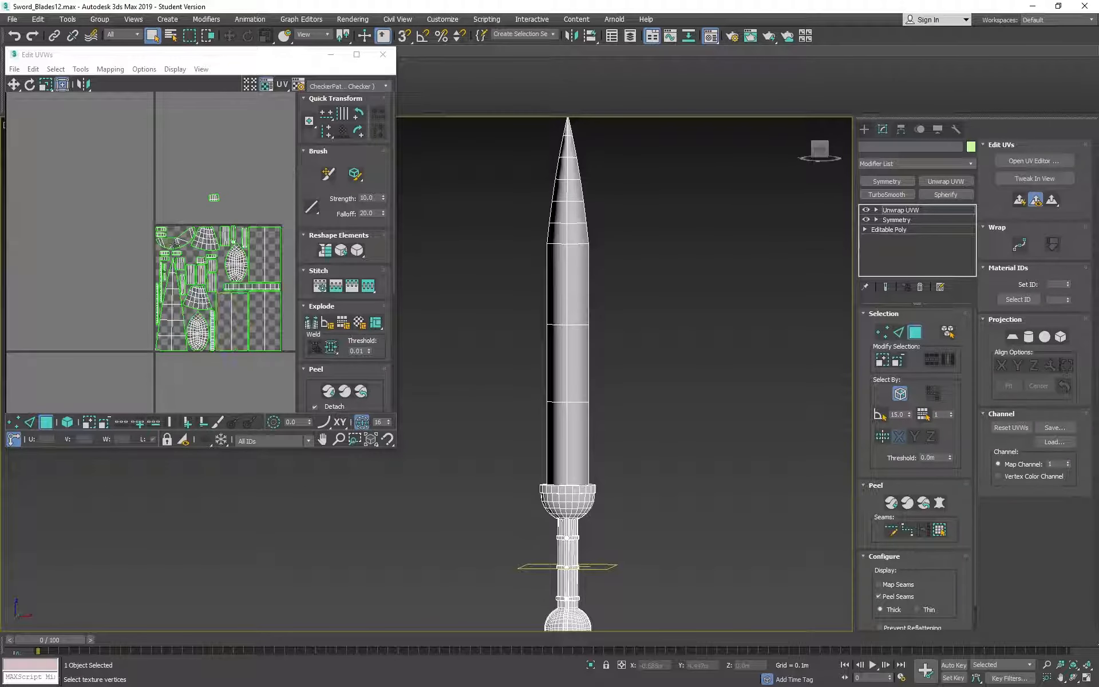
middle_drag(212, 264, 206, 301)
scroll(204, 292, up, 4)
click(212, 174)
drag(211, 174, 186, 272)
key(ctrl+z)
- Select the overlapping shells parked above the tile and move them into the gap between the upper fan-shaped shell and the grip strips
drag(280, 132, 191, 206)
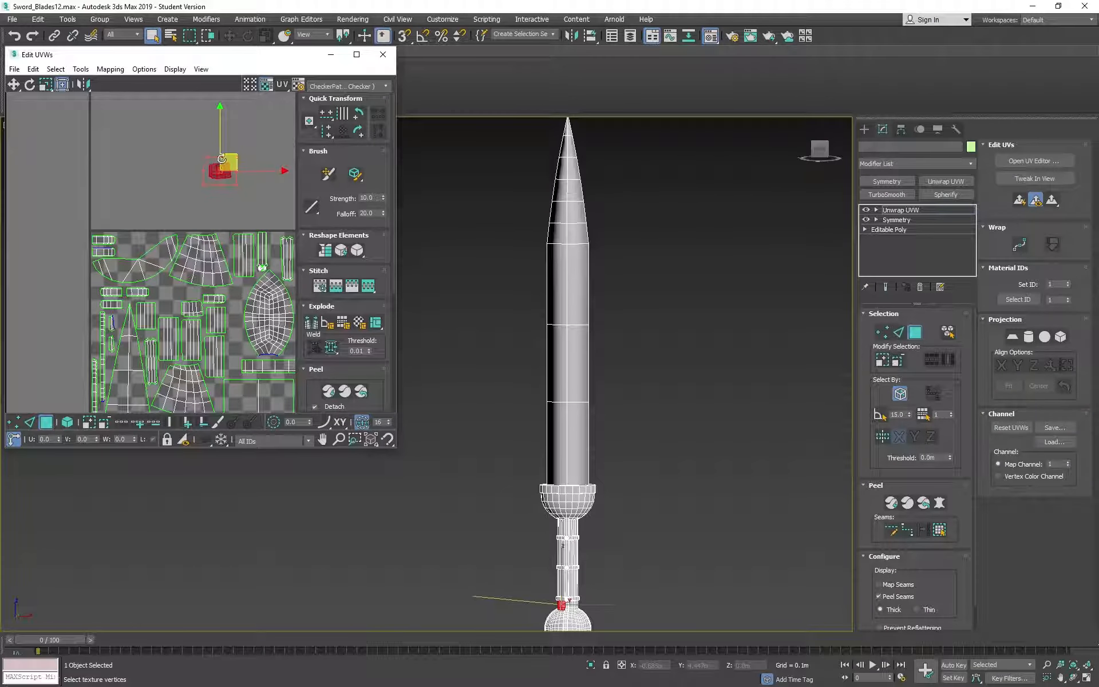
drag(222, 159, 199, 299)
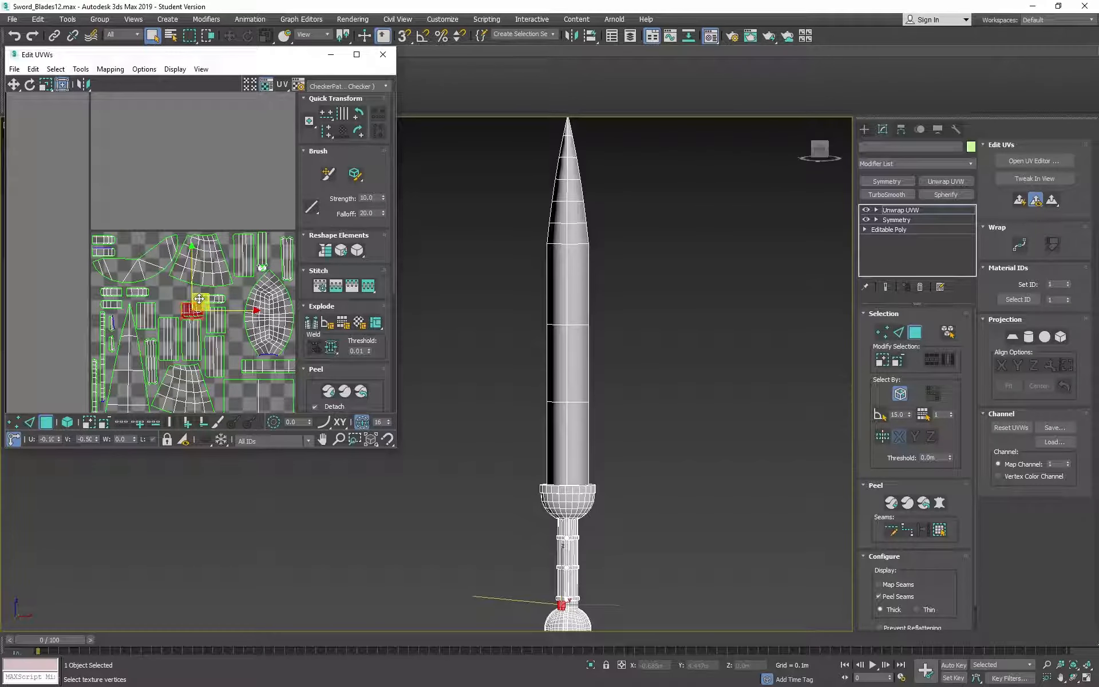
scroll(199, 299, up, 5)
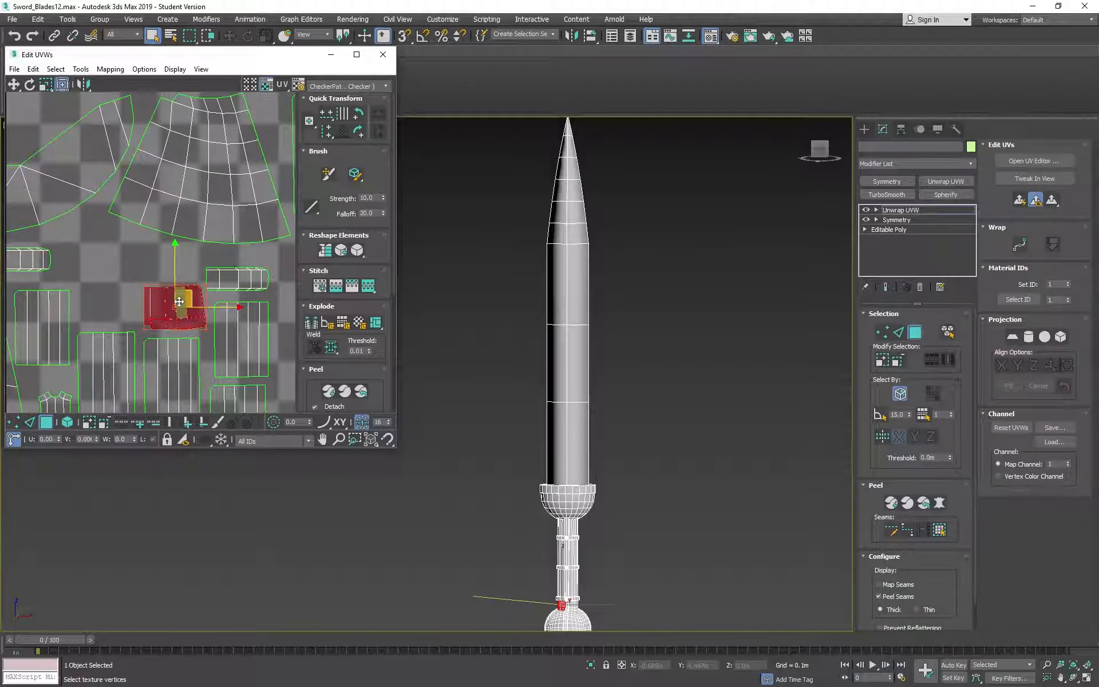
scroll(304, 335, down, 4)
scroll(287, 327, down, 3)
- Select the tiny stud and tip shells parked outside the tile and move them into the gap beside the upper leaf-shaped pommel shell
middle_drag(287, 327, 104, 167)
middle_drag(189, 285, 129, 312)
scroll(173, 283, down, 1)
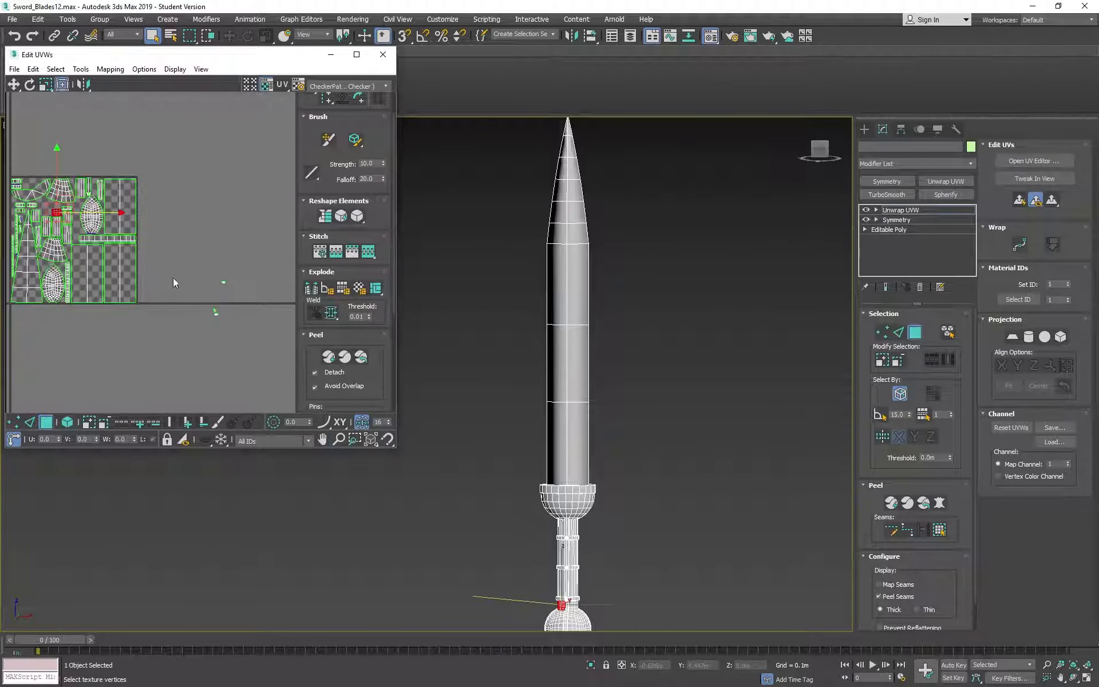
drag(177, 270, 277, 368)
middle_drag(126, 252, 232, 267)
alt+middle_drag(579, 458, 575, 256)
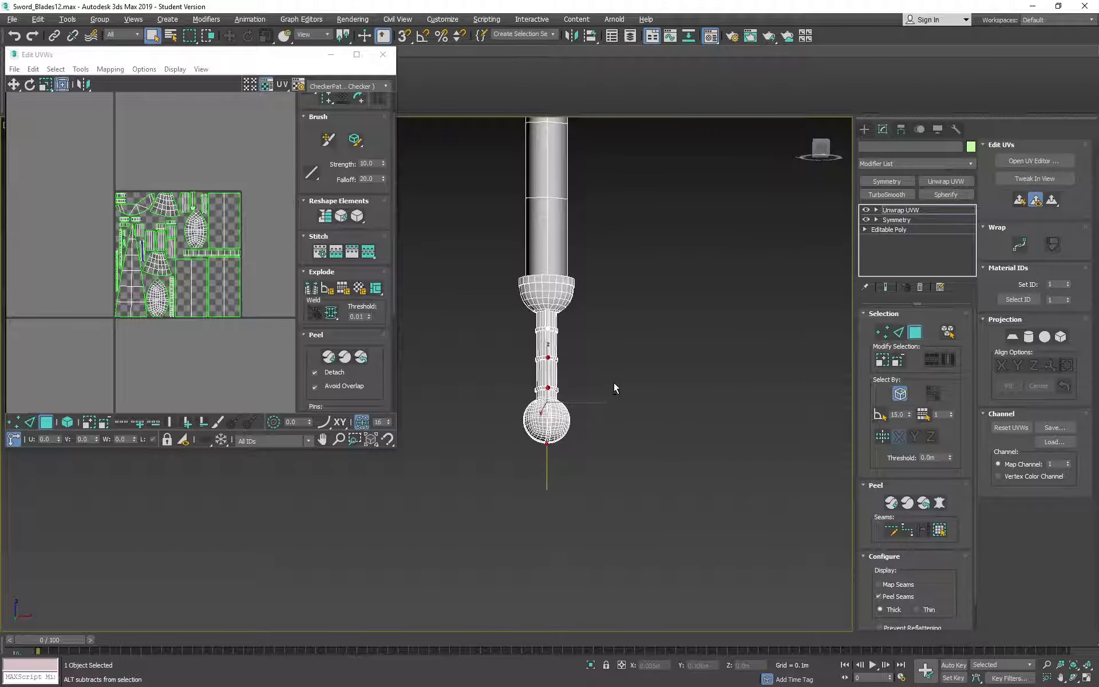
middle_drag(265, 274, 180, 282)
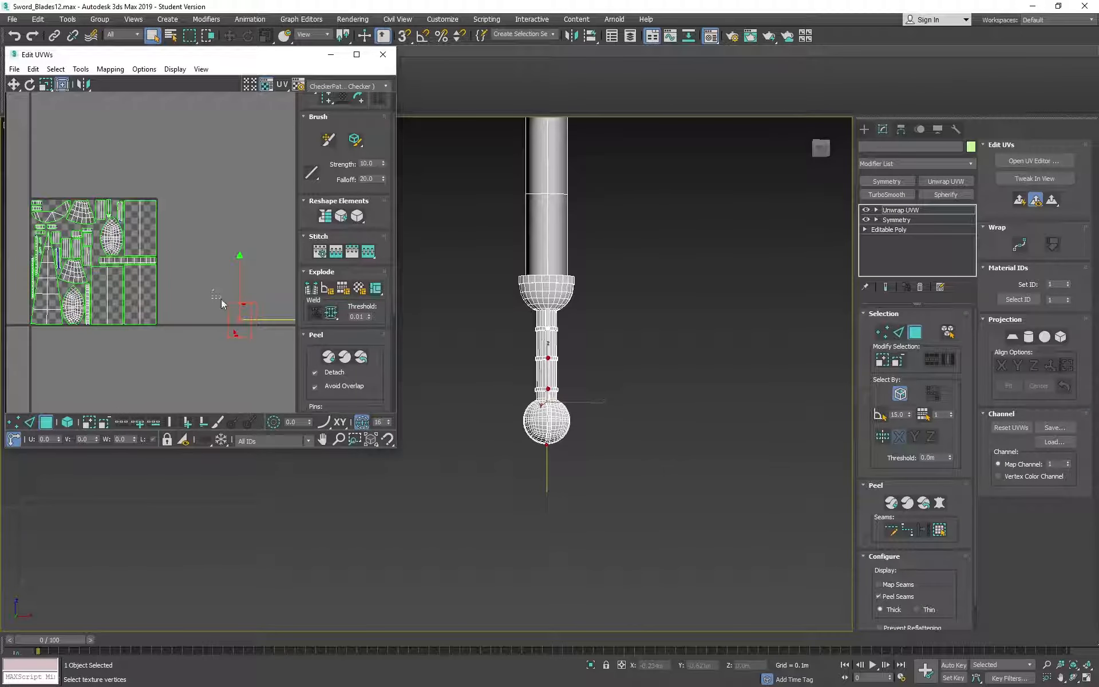
drag(250, 309, 109, 218)
scroll(82, 234, up, 5)
middle_drag(82, 233, 149, 122)
scroll(149, 121, up, 5)
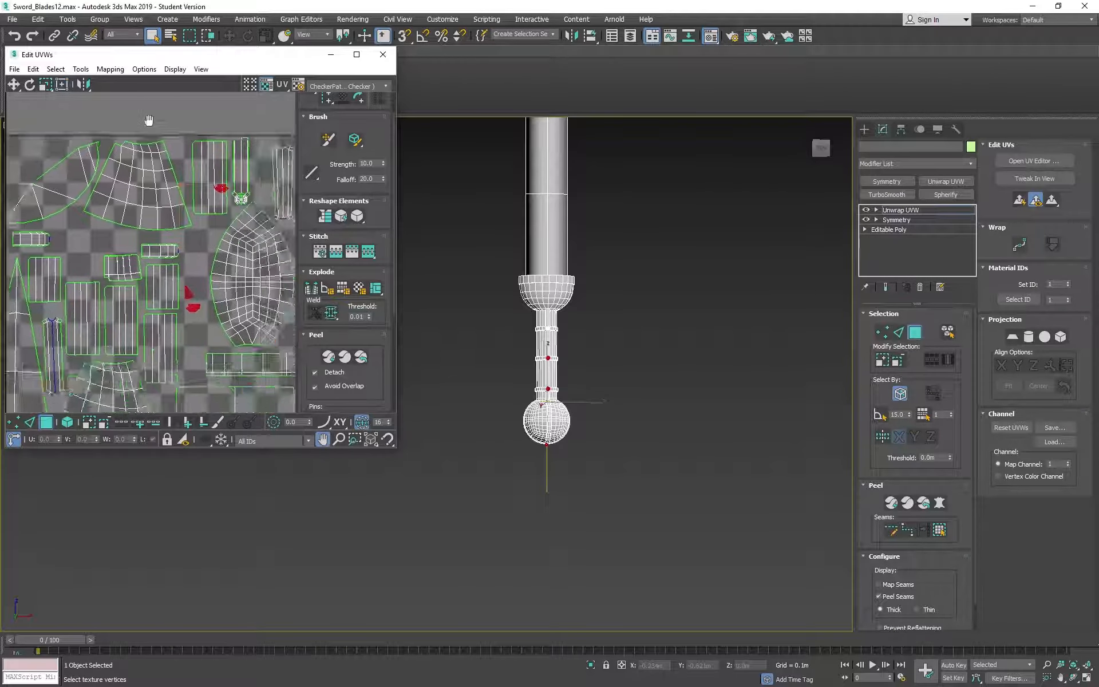
drag(239, 253, 228, 306)
- Select only the lower tiny tip shells in that gap and shift them up, clear of the neighbouring grip strip
middle_drag(215, 375, 239, 271)
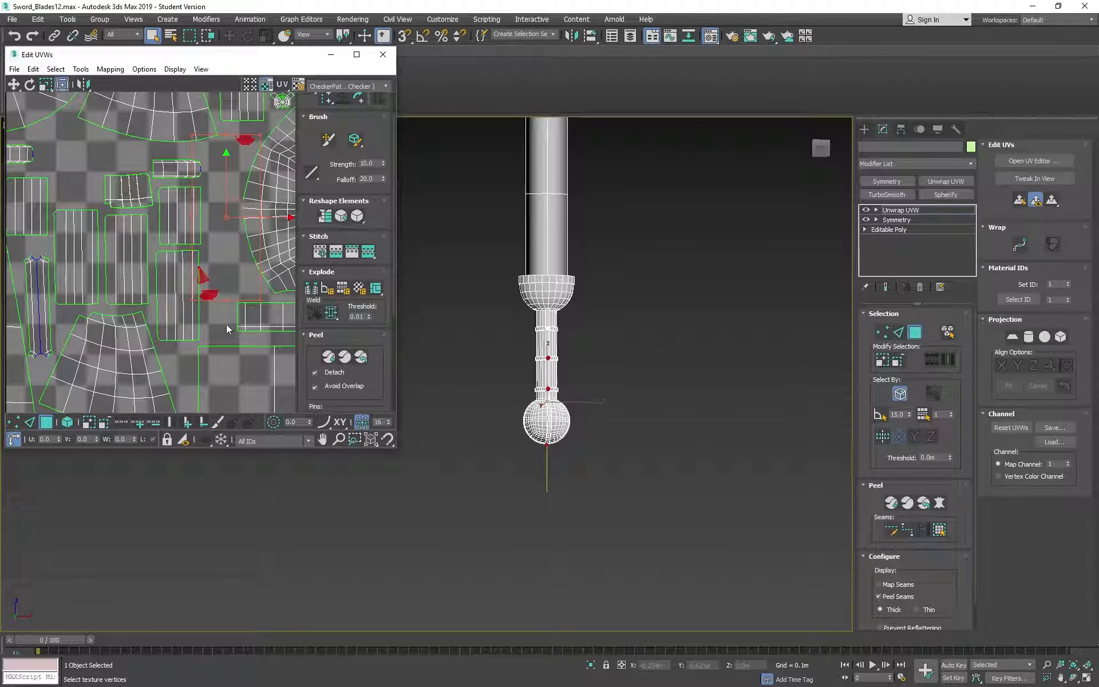
click(225, 324)
drag(220, 308, 199, 259)
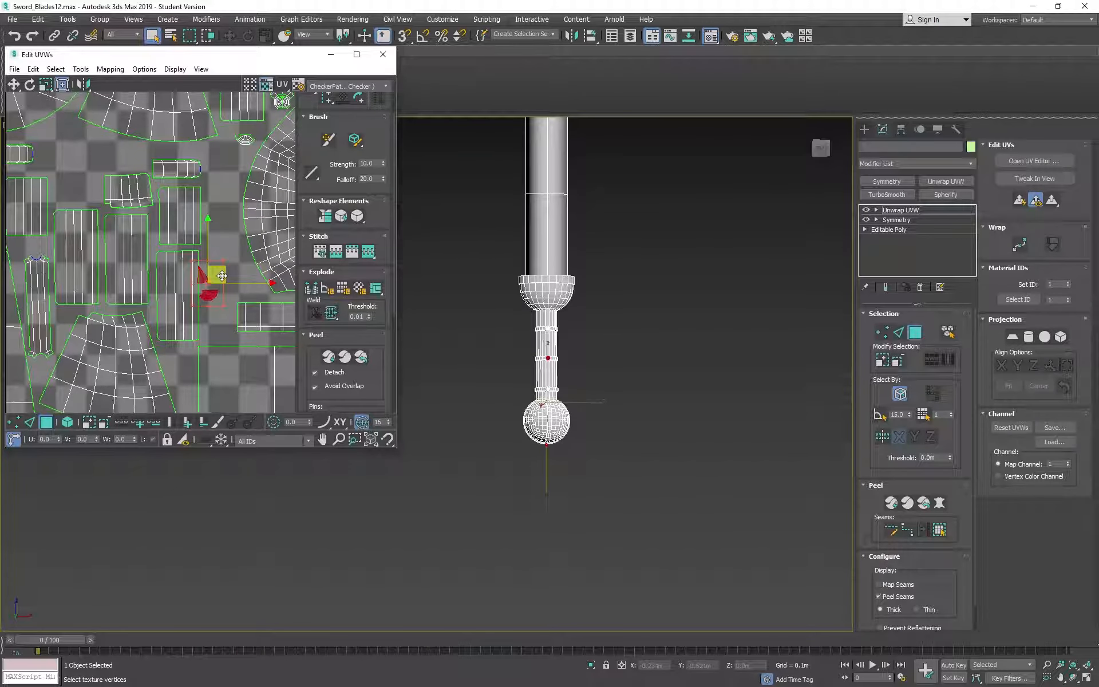
scroll(223, 269, down, 6)
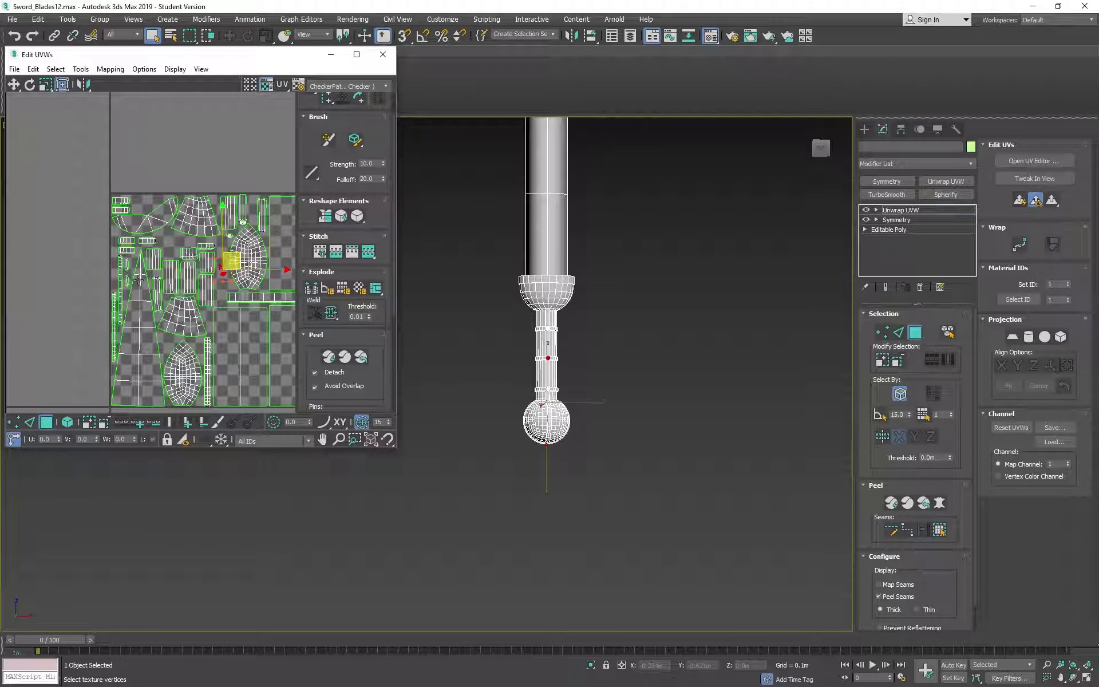
- Check on the model which shells cover individual faces of the grip section directly below the guard
middle_drag(606, 312, 727, 366)
scroll(204, 275, down, 5)
alt+middle_drag(534, 293, 634, 342)
scroll(556, 383, up, 5)
click(542, 408)
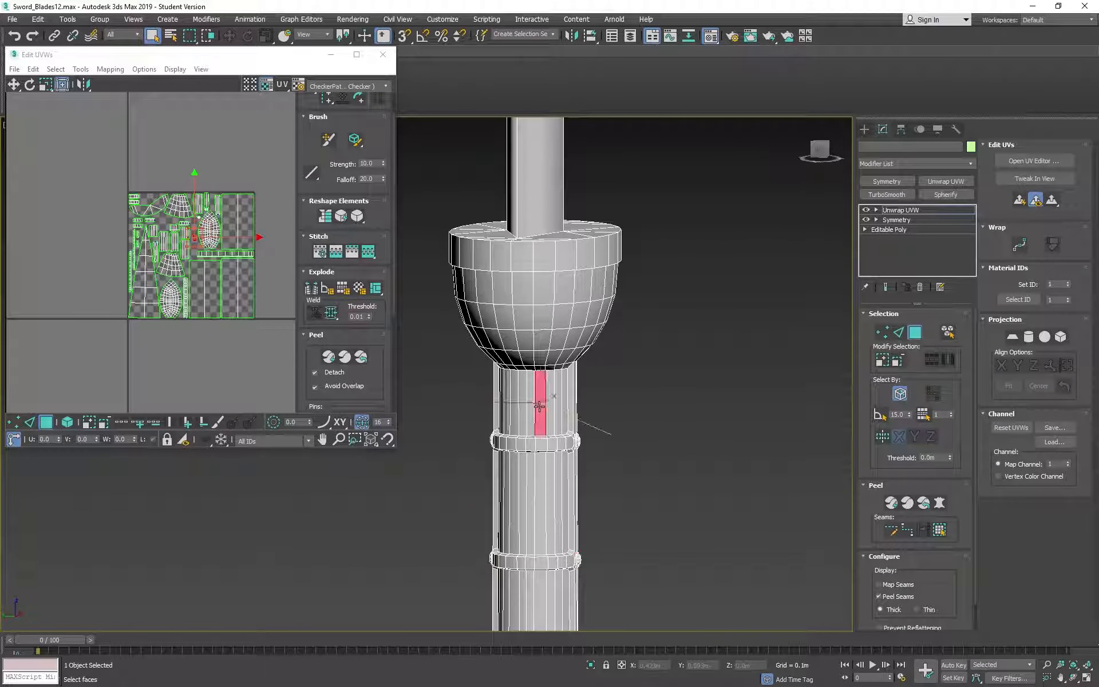
alt+middle_drag(548, 420, 545, 418)
click(515, 417)
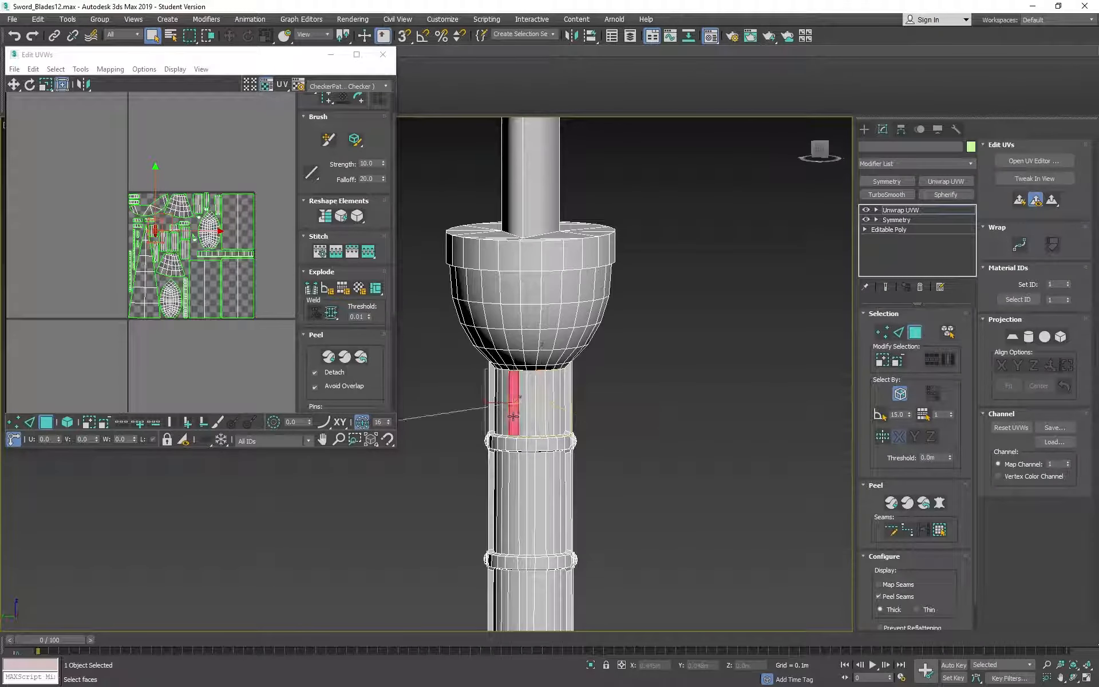
click(564, 414)
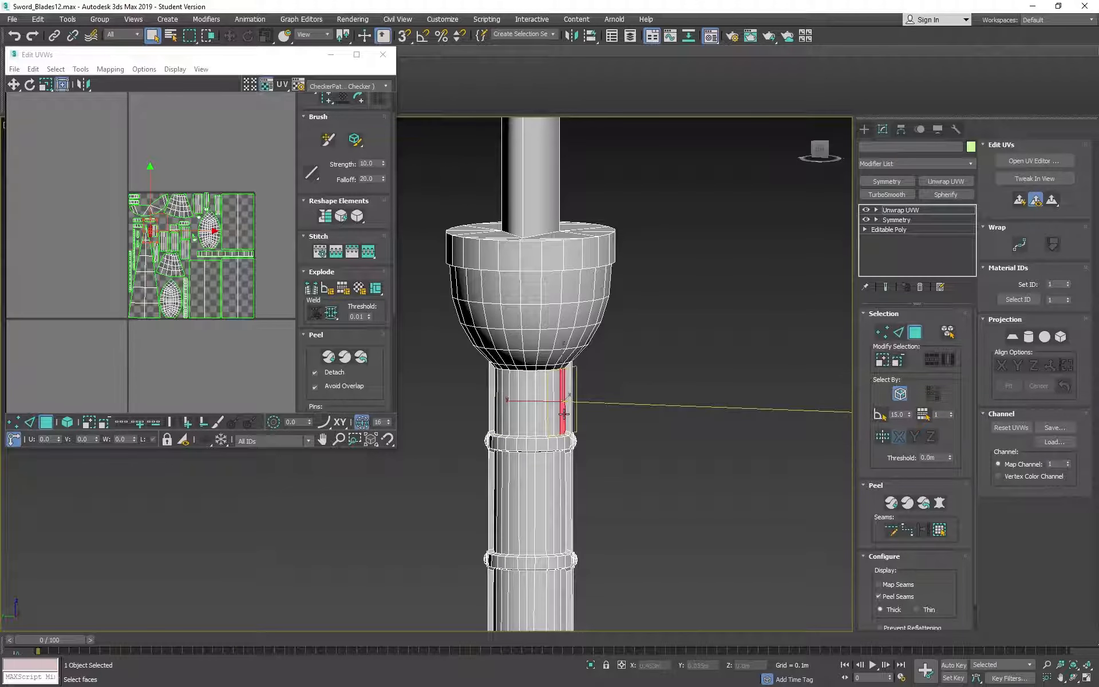
- Select the front faces of the upper grip section to compare their shells in the layout, and clear the selection
scroll(144, 225, up, 6)
drag(243, 215, 211, 269)
ctrl+click(550, 389)
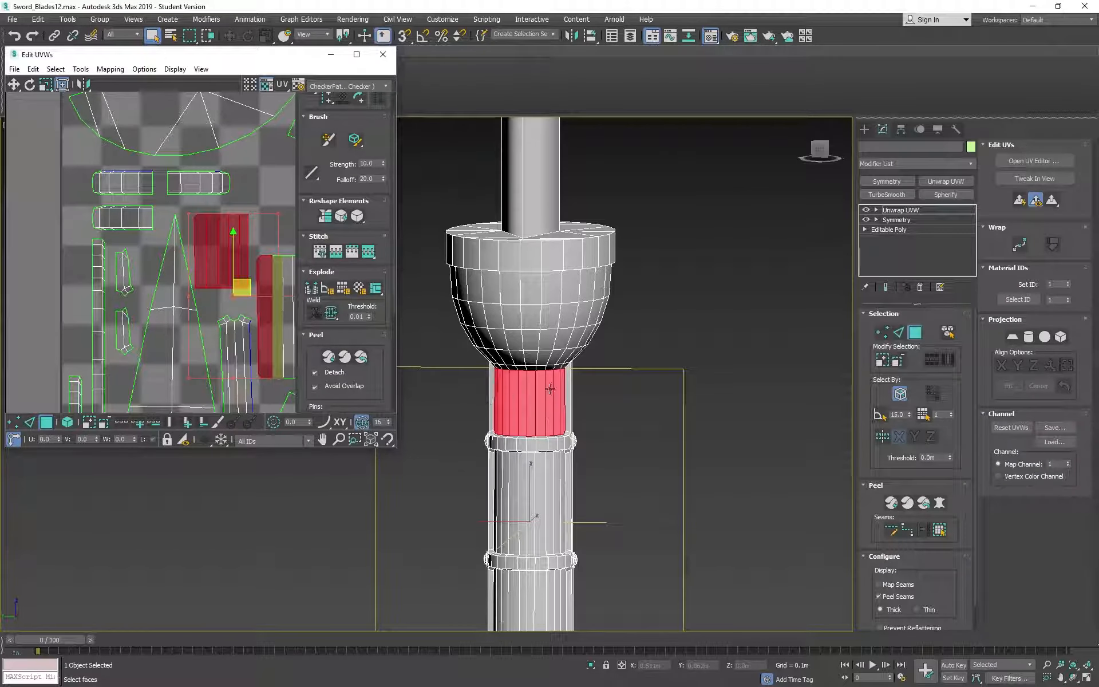
scroll(147, 225, down, 5)
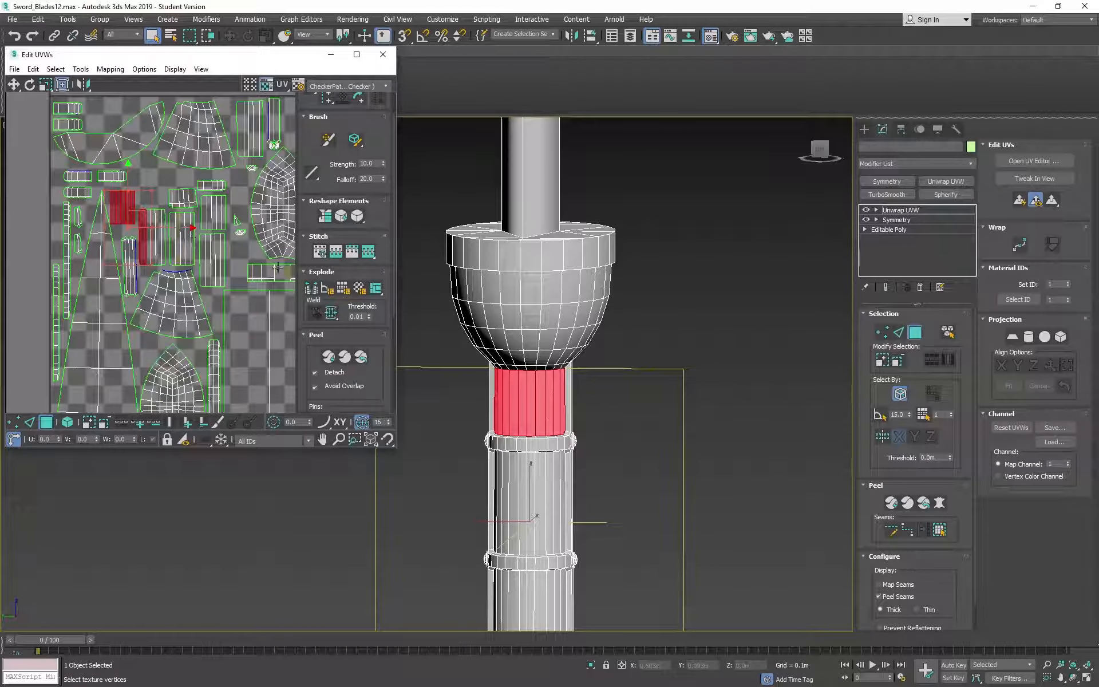
click(42, 275)
middle_drag(849, 425, 831, 335)
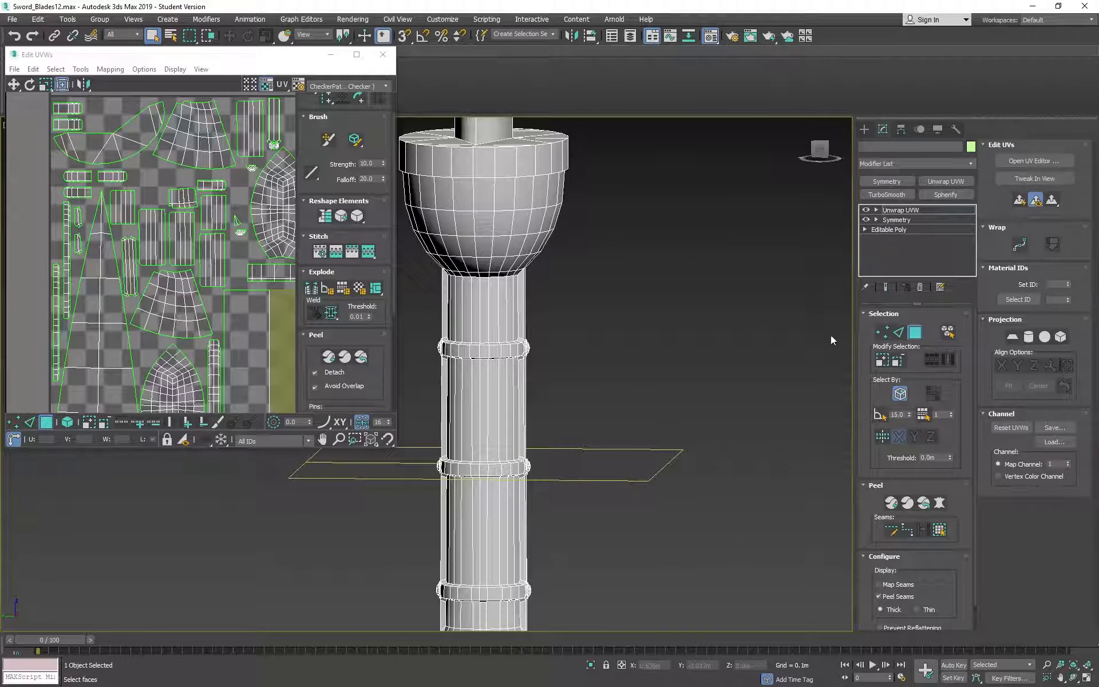
scroll(461, 308, down, 5)
scroll(112, 289, down, 4)
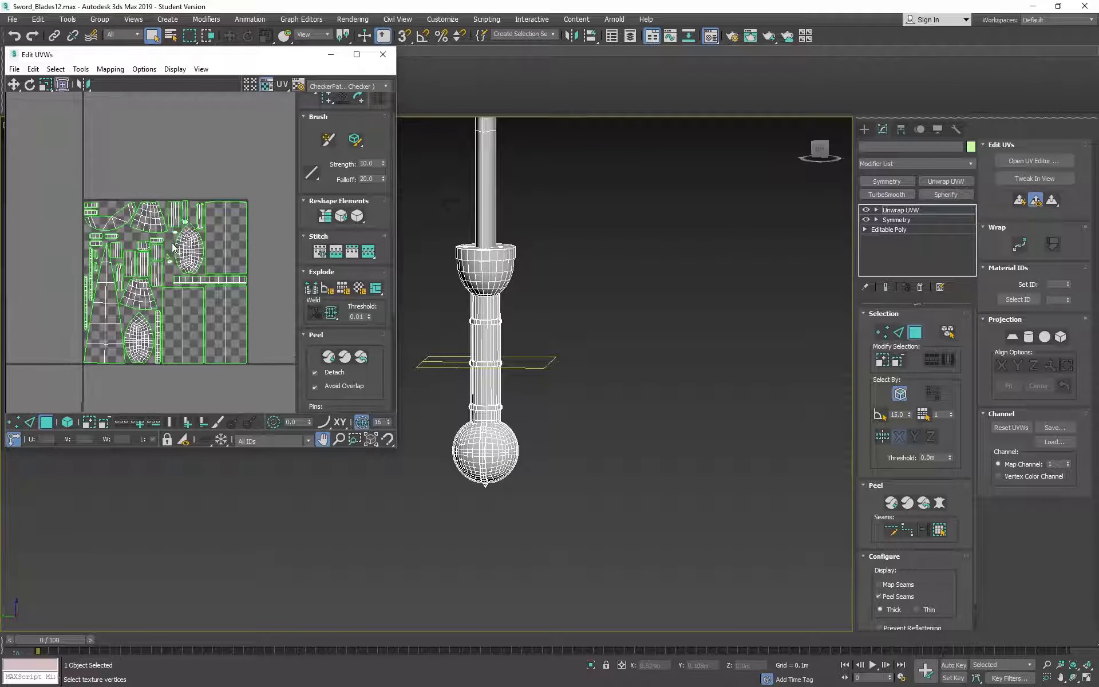
- Leave polygon selection in Unwrap UVW, review the finished shell layout, and close the UV editor
click(919, 333)
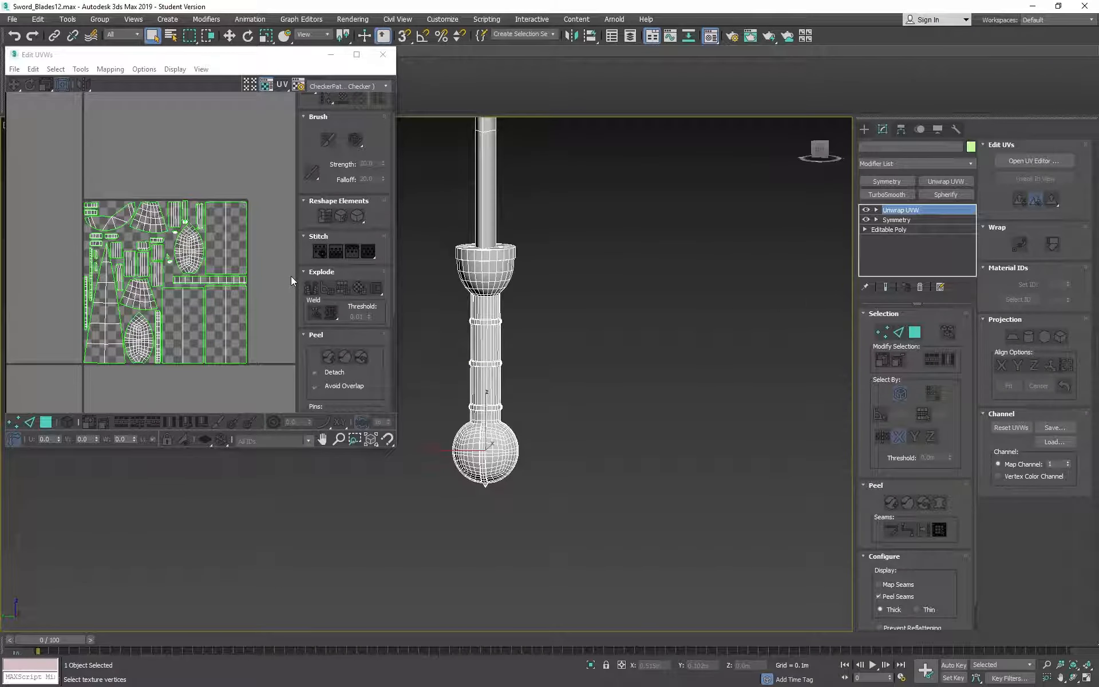
scroll(166, 231, up, 3)
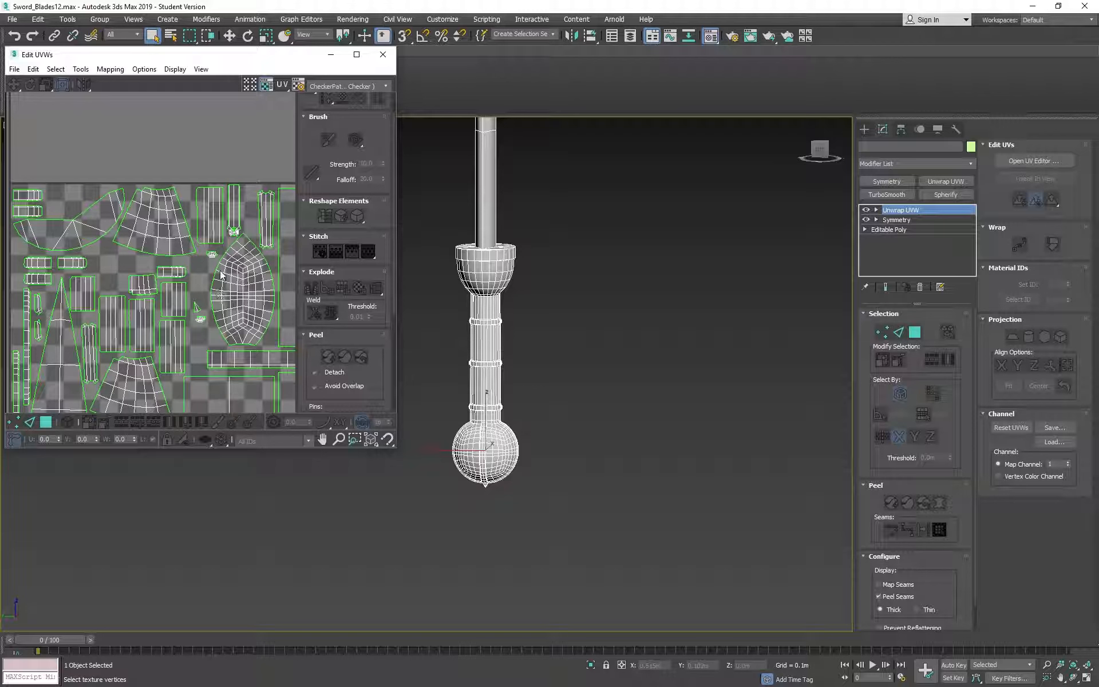
scroll(258, 221, down, 3)
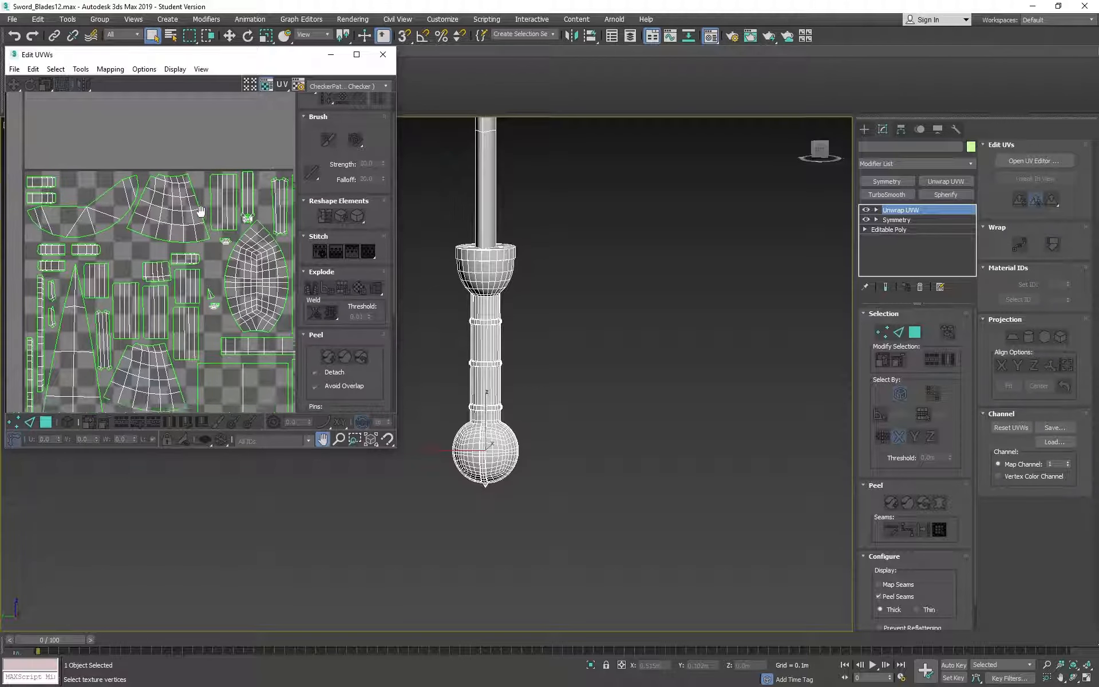
middle_drag(257, 217, 217, 170)
click(383, 54)
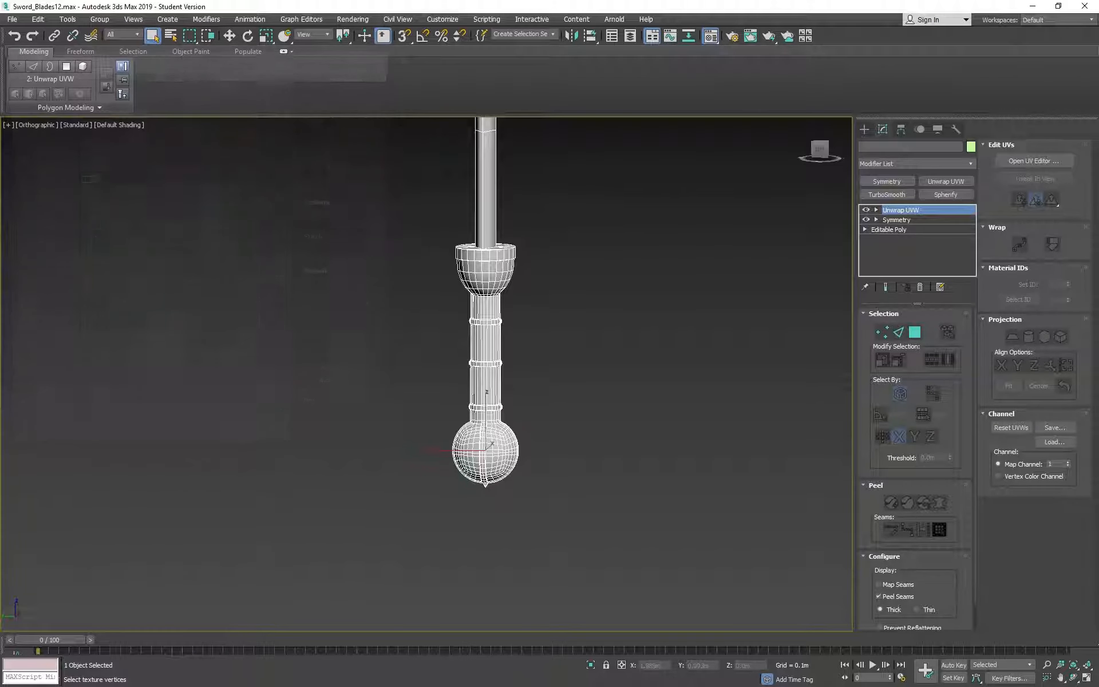